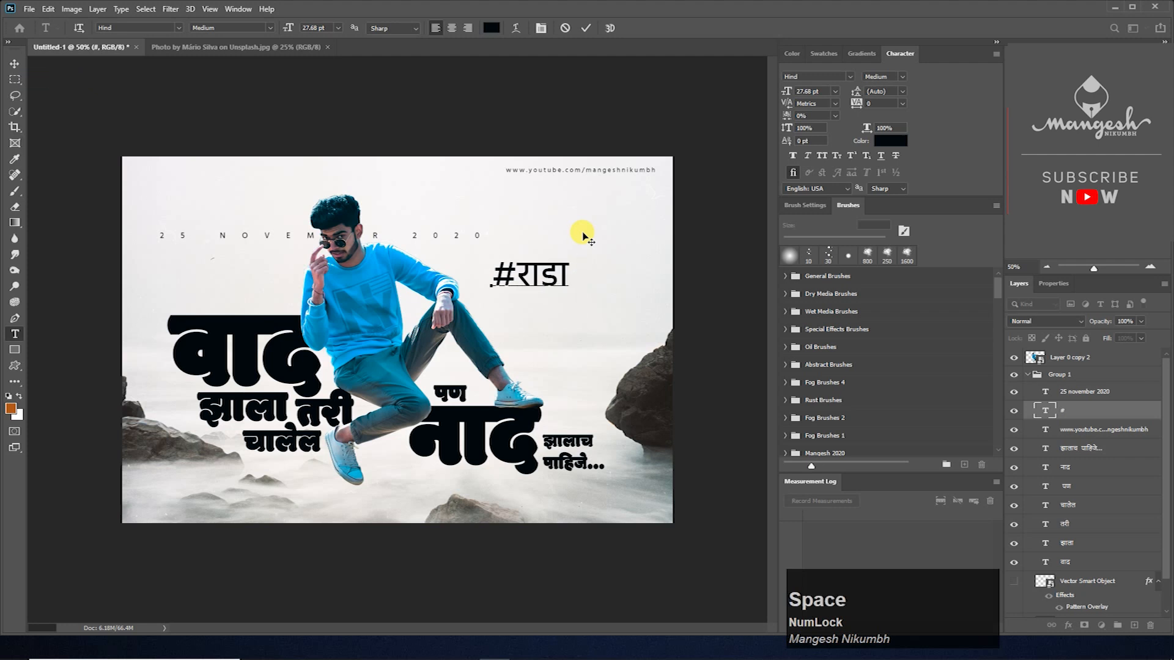
# Step: Move the "#राडा" text to the poster's lower-left corner and place a duplicate of it at the upper right
pyautogui.click(14, 63)
pyautogui.moveTo(556, 270); pyautogui.dragTo(577, 261)
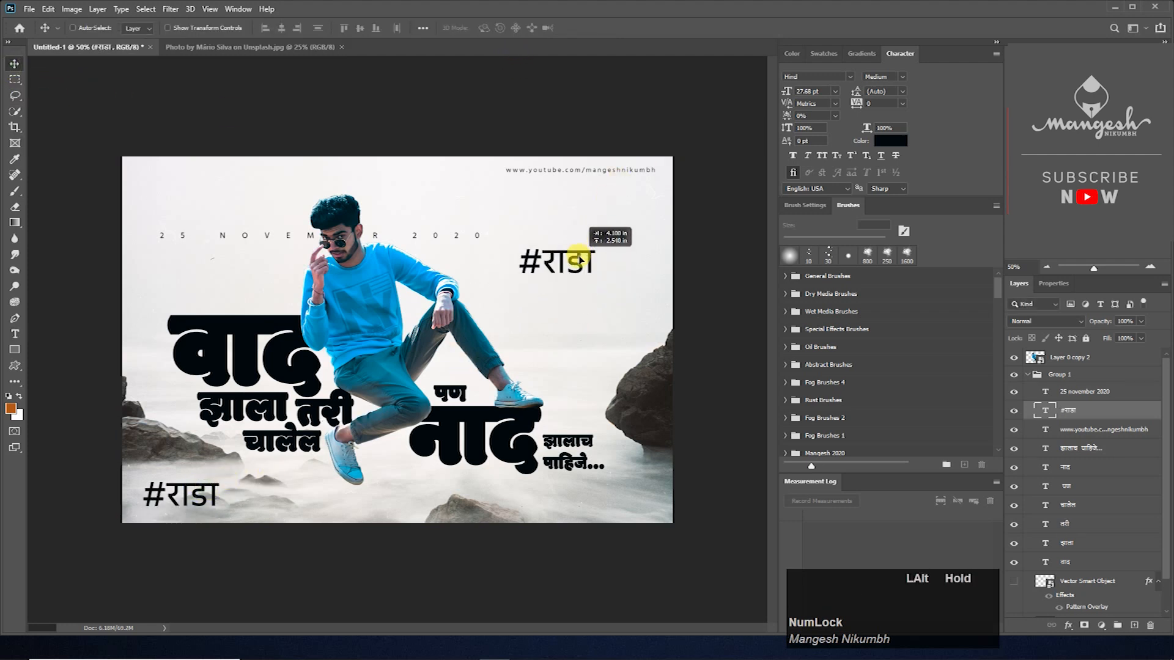
# Step: Replace the duplicated text with the birthday person's name, its beginning in Latin capitals and its ending in Devanagari
pyautogui.doubleClick(1042, 408)
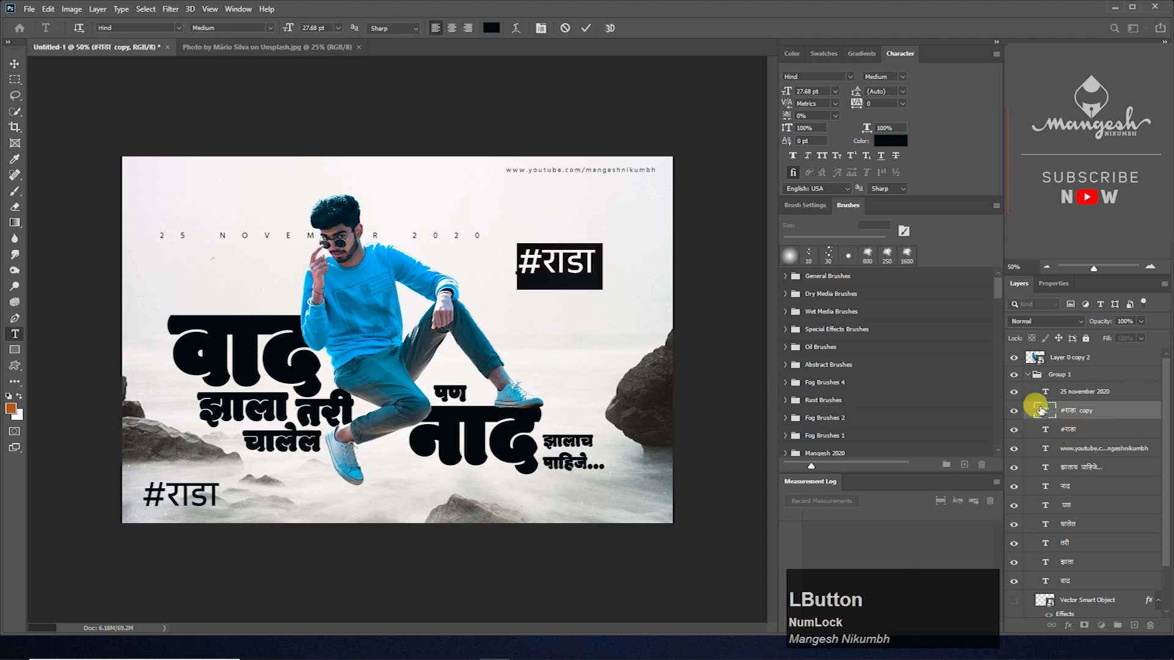
pyautogui.write('r')
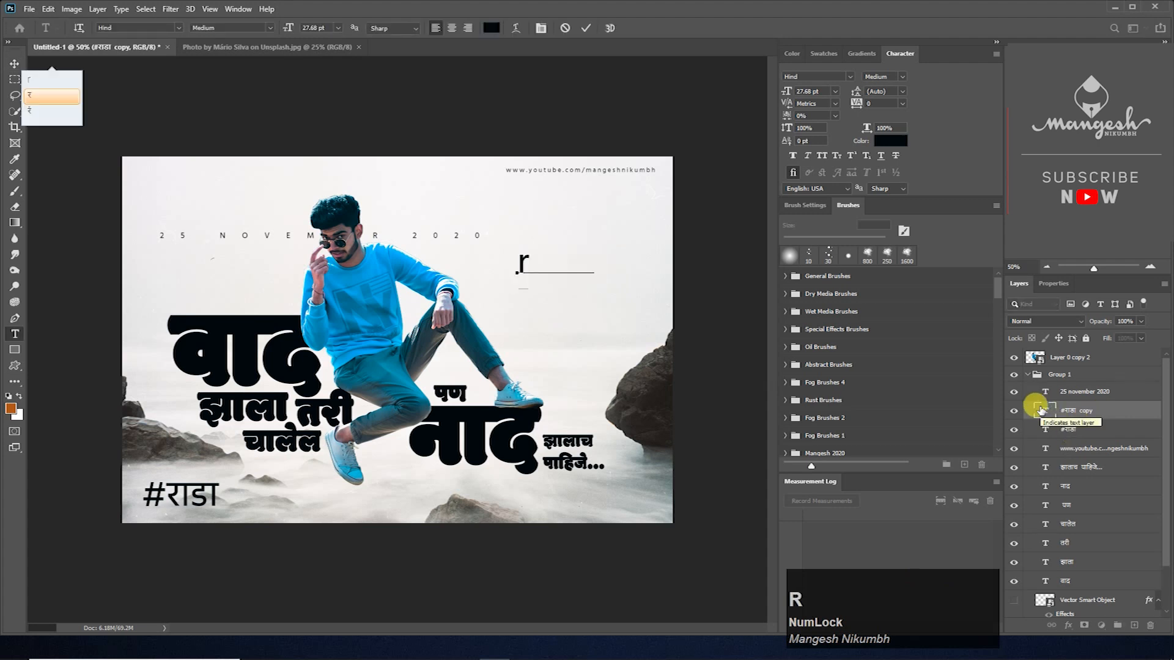
pyautogui.write('ocky')
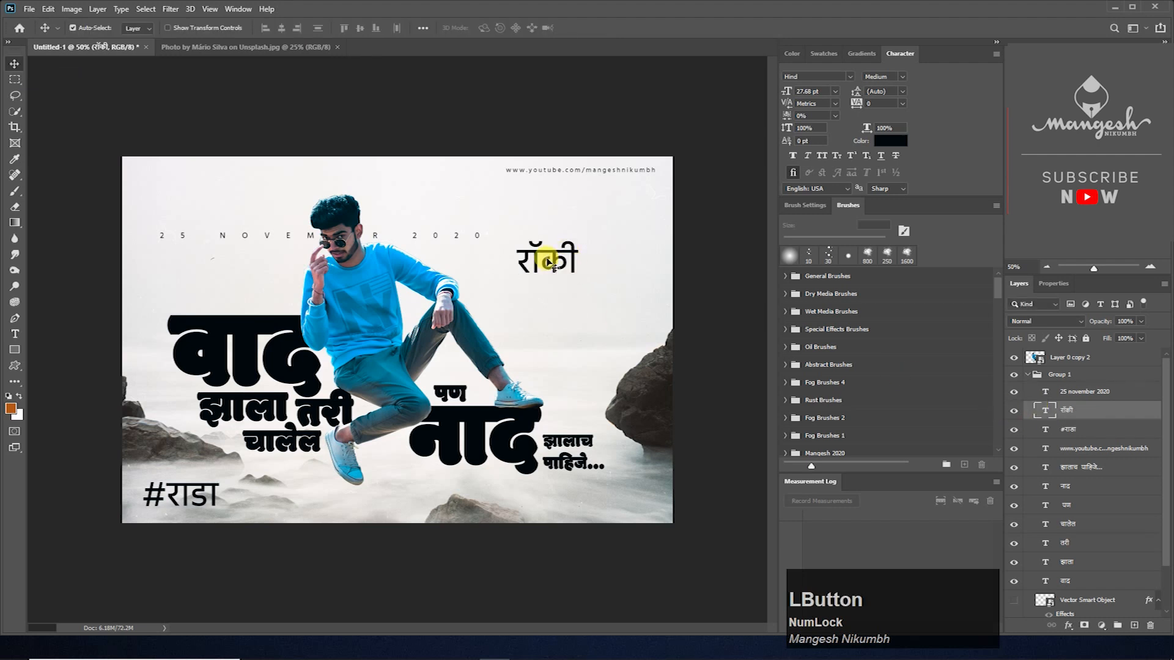
pyautogui.click(14, 333)
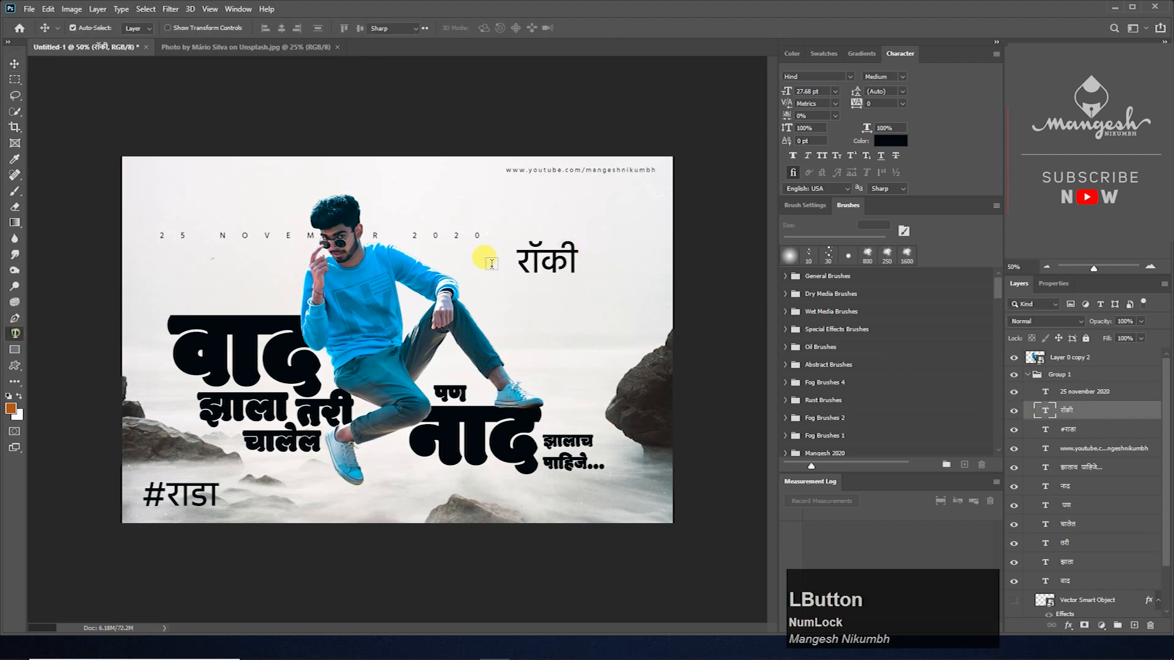
pyautogui.moveTo(545, 247); pyautogui.dragTo(501, 248)
pyautogui.write('ROC')
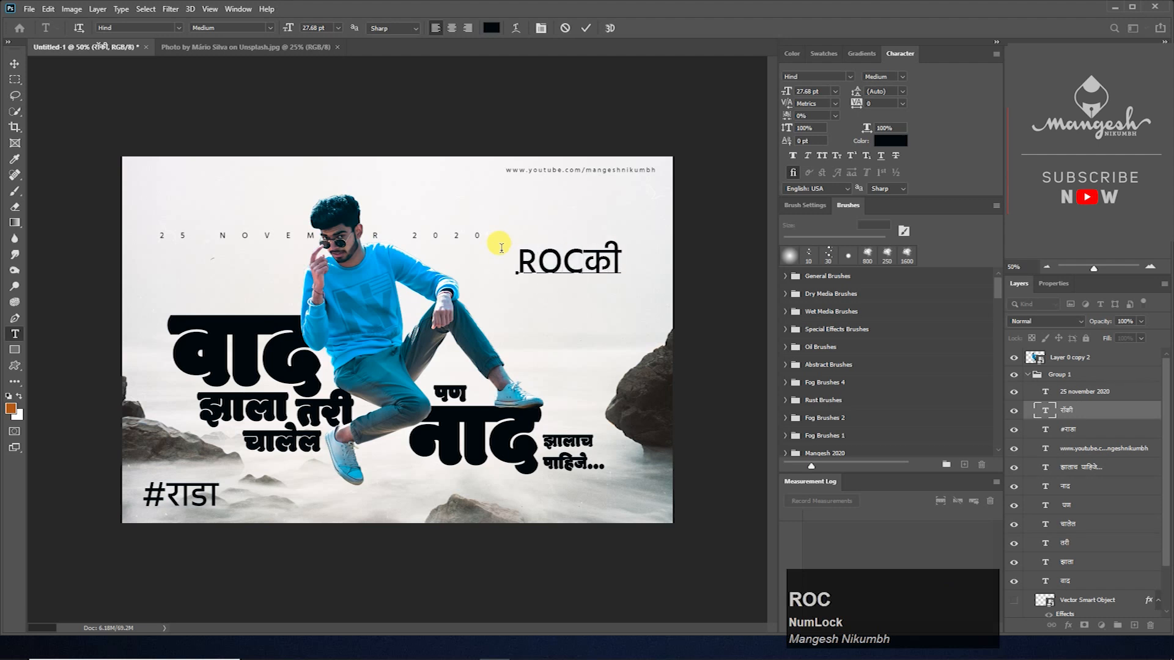
pyautogui.click(10, 73)
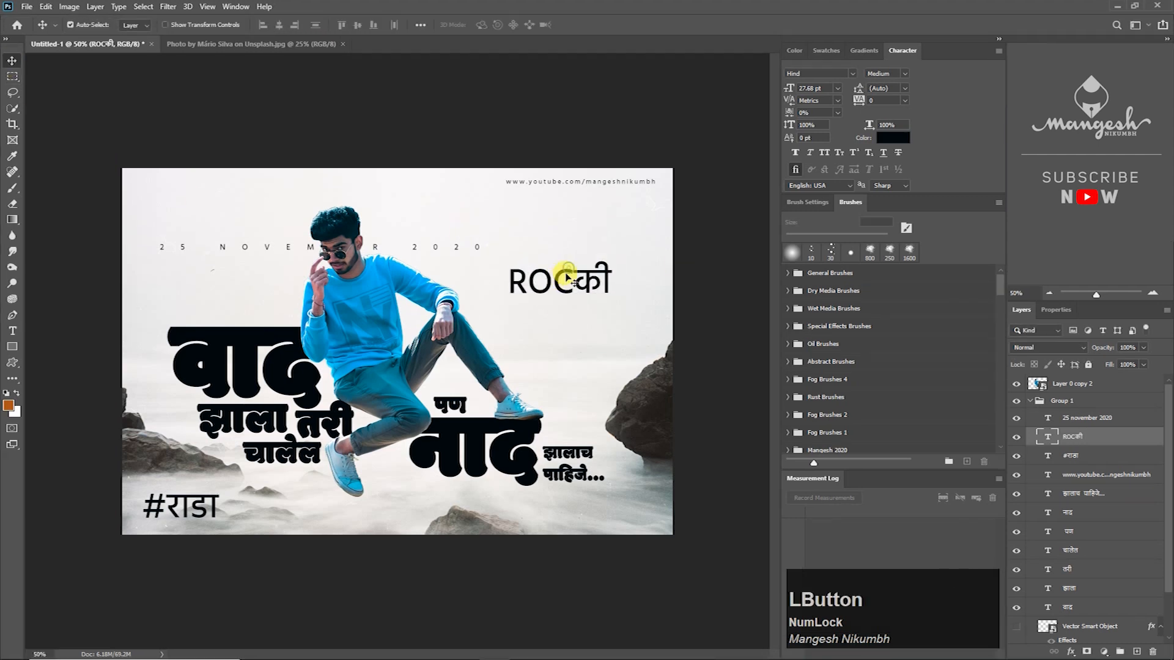
# Step: Set the name text to the Modak Regular font and enlarge it to about 40.63 pt
pyautogui.write('mod')
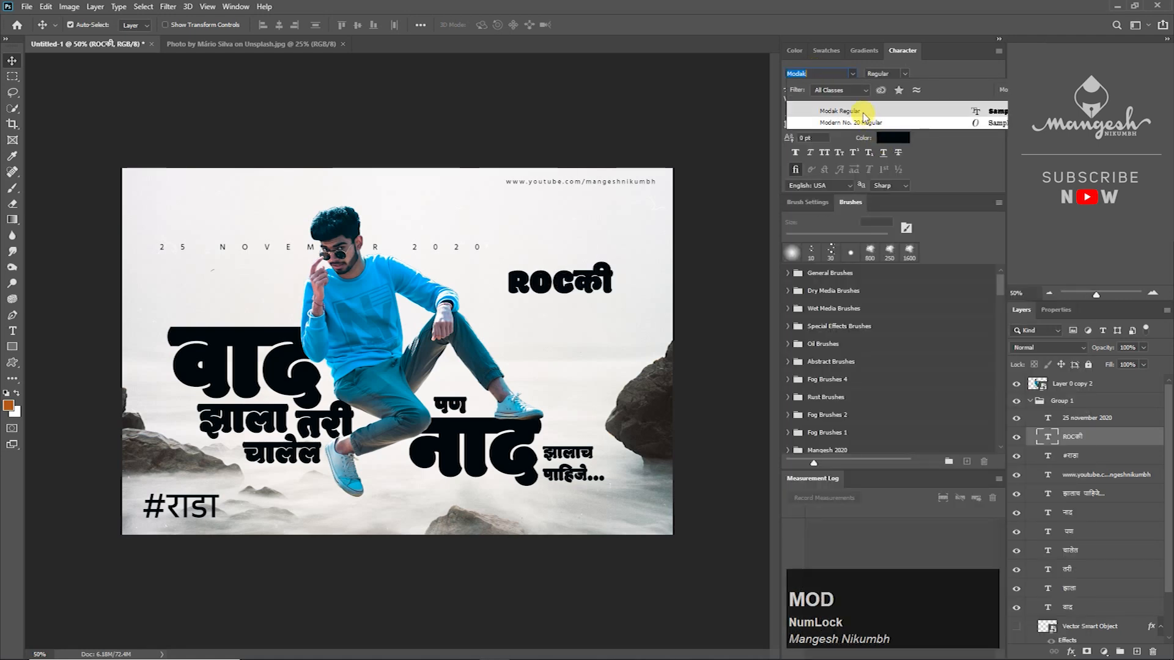
pyautogui.click(863, 112)
pyautogui.moveTo(501, 293); pyautogui.dragTo(618, 275)
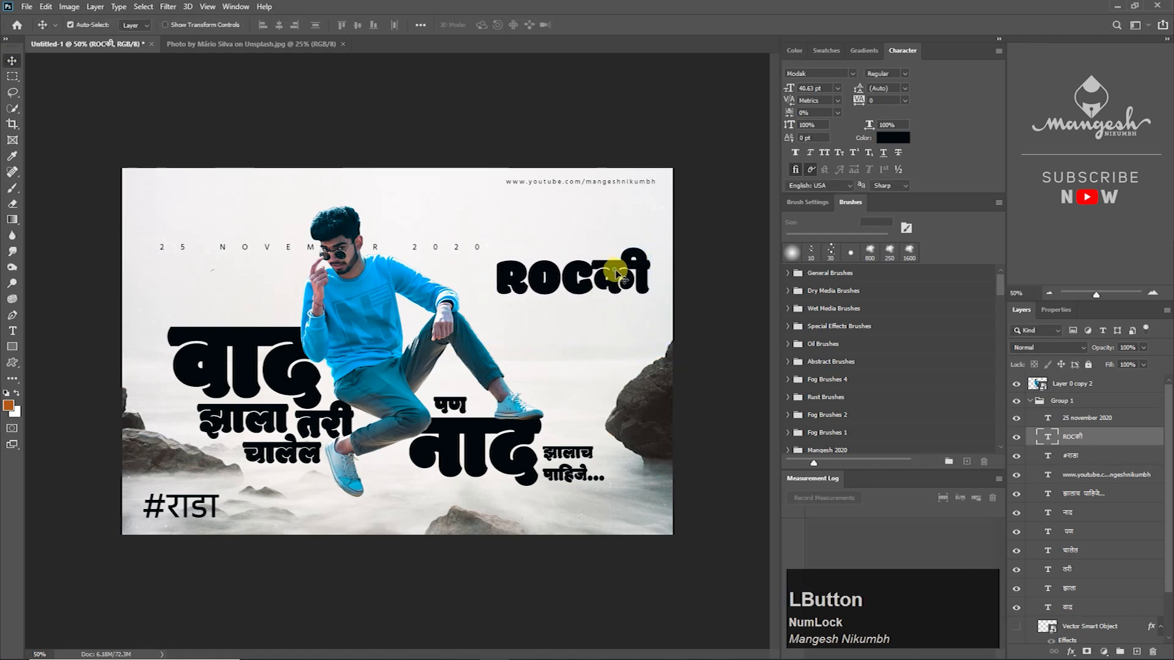
# Step: Duplicate the name text layer and hide the copy
pyautogui.rightClick(1075, 437)
pyautogui.click(978, 166)
pyautogui.click(697, 183)
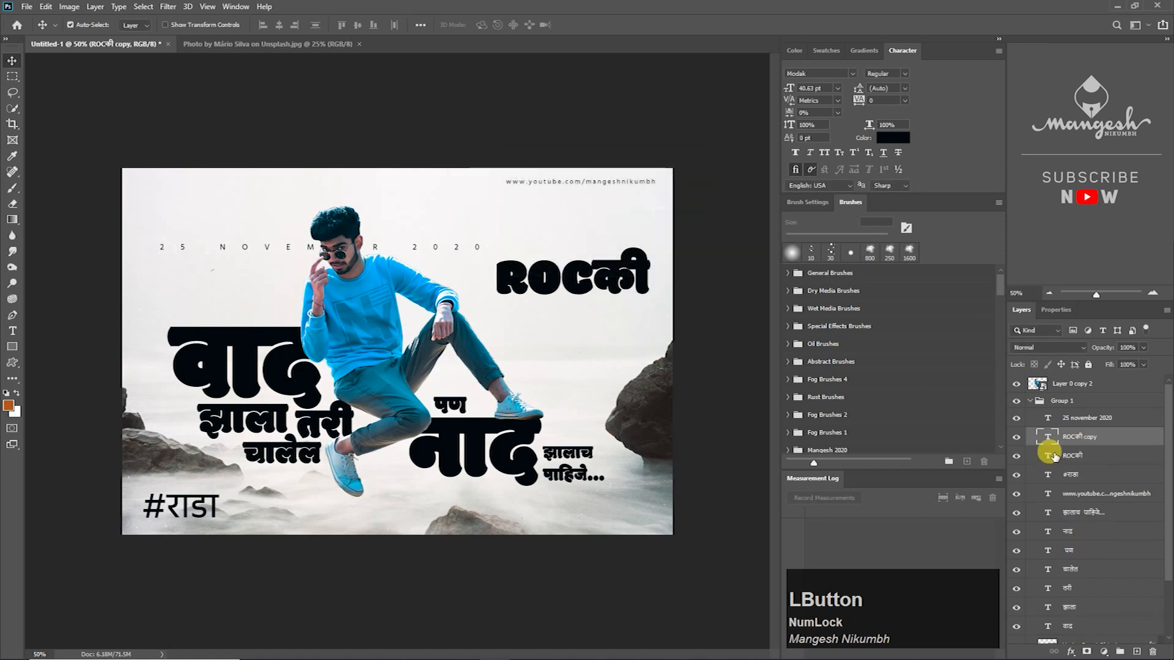
pyautogui.click(1016, 436)
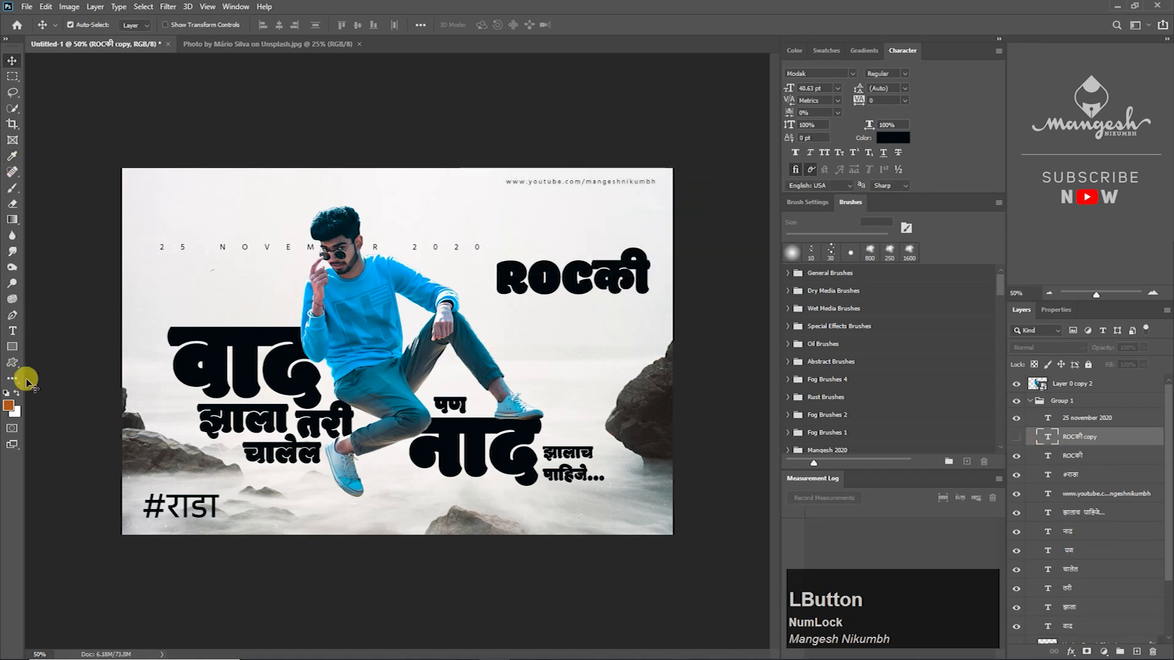
# Step: Delete the Devanagari ending from the original name text, keeping only the Latin capitals
pyautogui.click(12, 331)
pyautogui.moveTo(596, 269); pyautogui.dragTo(685, 308)
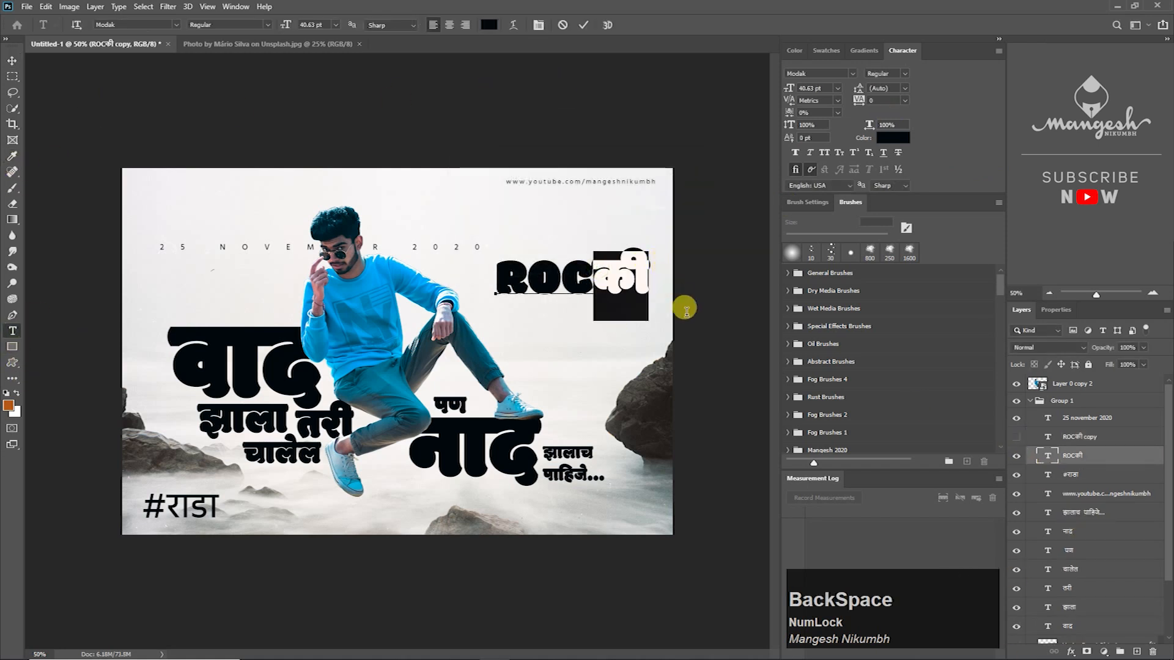
pyautogui.press('BackSpace')
pyautogui.click(11, 61)
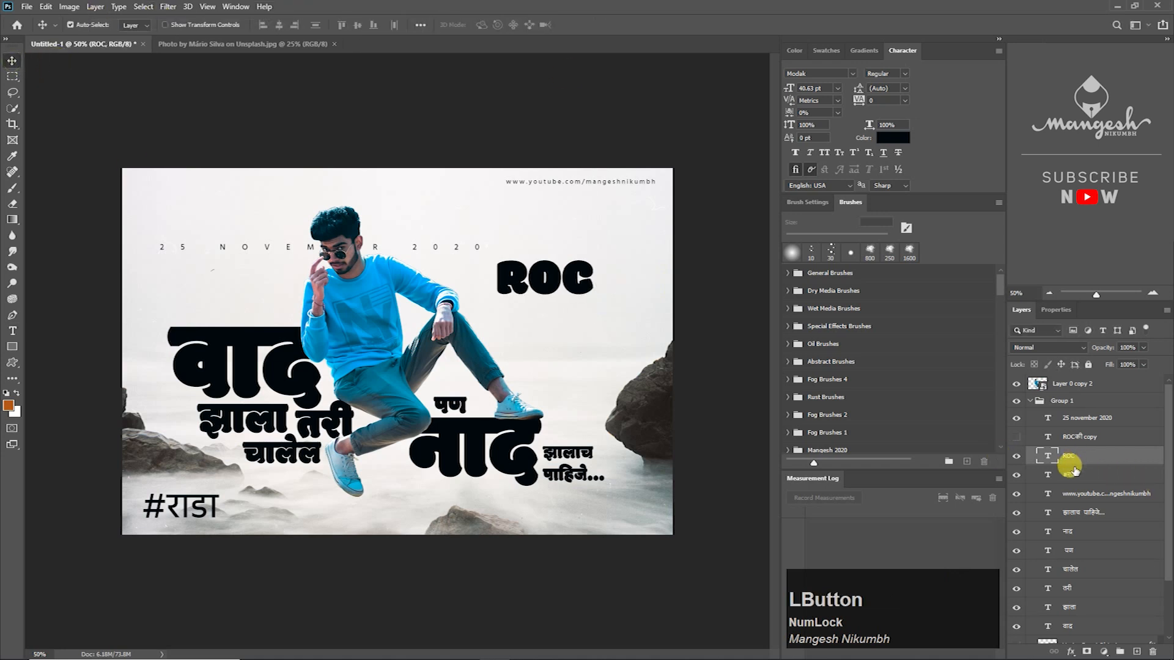
# Step: Show the copied name layer and delete its Latin capitals, keeping only the Devanagari ending
pyautogui.click(1066, 436)
pyautogui.click(1017, 436)
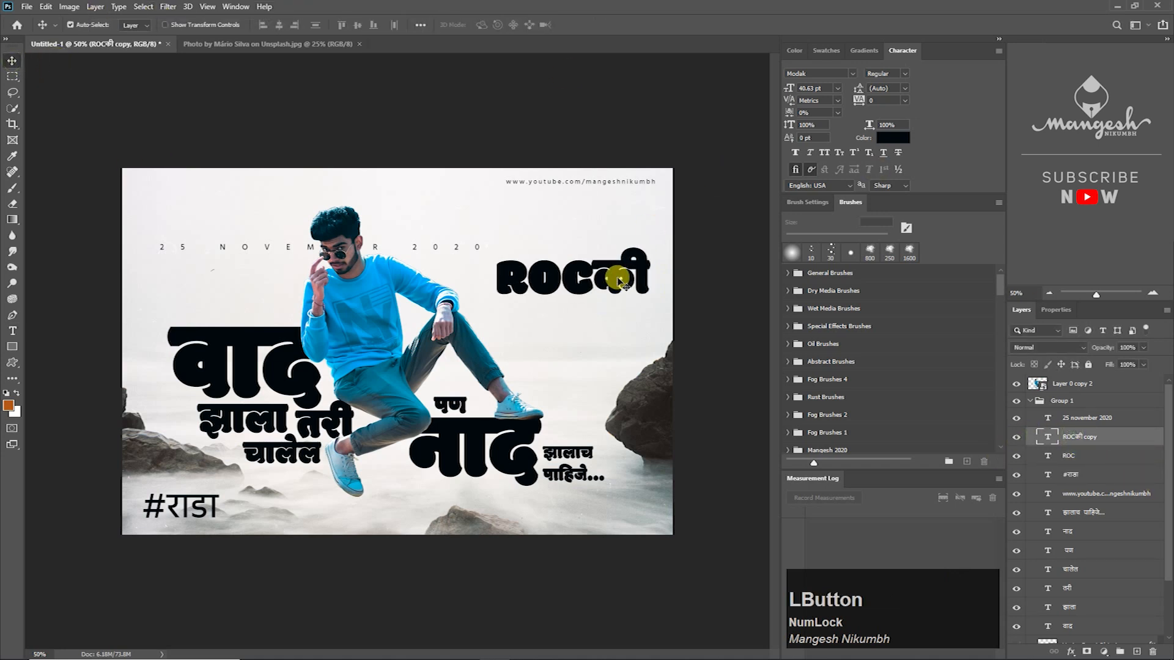
pyautogui.doubleClick(615, 274)
pyautogui.moveTo(596, 273); pyautogui.dragTo(471, 263)
pyautogui.press('BackSpace')
pyautogui.click(12, 60)
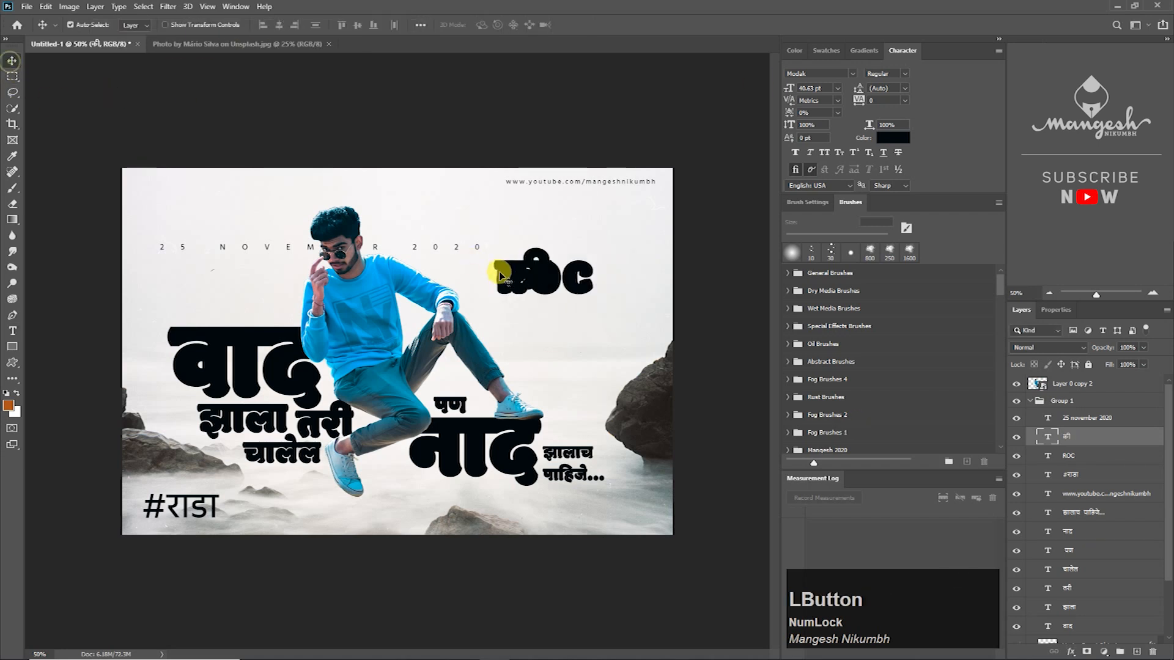
# Step: Transform the Devanagari ending of the name and position it just to the right of the Latin capitals
pyautogui.hotkey('ctrl', 't')
pyautogui.moveTo(519, 278); pyautogui.dragTo(645, 238)
pyautogui.press('Return')
pyautogui.moveTo(585, 273); pyautogui.dragTo(571, 212)
pyautogui.hotkey('ctrl', 'z')
pyautogui.hotkey('ctrl', 'z')
pyautogui.click(620, 269)
pyautogui.hotkey('ctrl', 't')
pyautogui.press('Return')
pyautogui.moveTo(618, 262)
pyautogui.mouseDown()
pyautogui.moveTo(631, 270)
pyautogui.moveTo(617, 282)
pyautogui.mouseUp()
# Step: Move the name's Latin capitals slightly down and scale them down beside the Devanagari ending
pyautogui.moveTo(552, 280); pyautogui.dragTo(534, 291)
pyautogui.hotkey('ctrl', 't')
pyautogui.moveTo(576, 333); pyautogui.dragTo(548, 293)
pyautogui.press('Return')
# Step: Resize the Devanagari ending to fit beside the Latin capitals and nudge both name parts into place together
pyautogui.click(614, 281)
pyautogui.hotkey('ctrl', 't')
pyautogui.moveTo(656, 242); pyautogui.dragTo(642, 258)
pyautogui.press('Return')
pyautogui.moveTo(610, 291); pyautogui.dragTo(610, 282)
pyautogui.keyDown('shift'); pyautogui.click(548, 289); pyautogui.keyUp('shift')
pyautogui.moveTo(549, 289); pyautogui.dragTo(550, 287)
# Step: Duplicate the web address text just above the name and change the copy to "happy birthday"
pyautogui.click(553, 187)
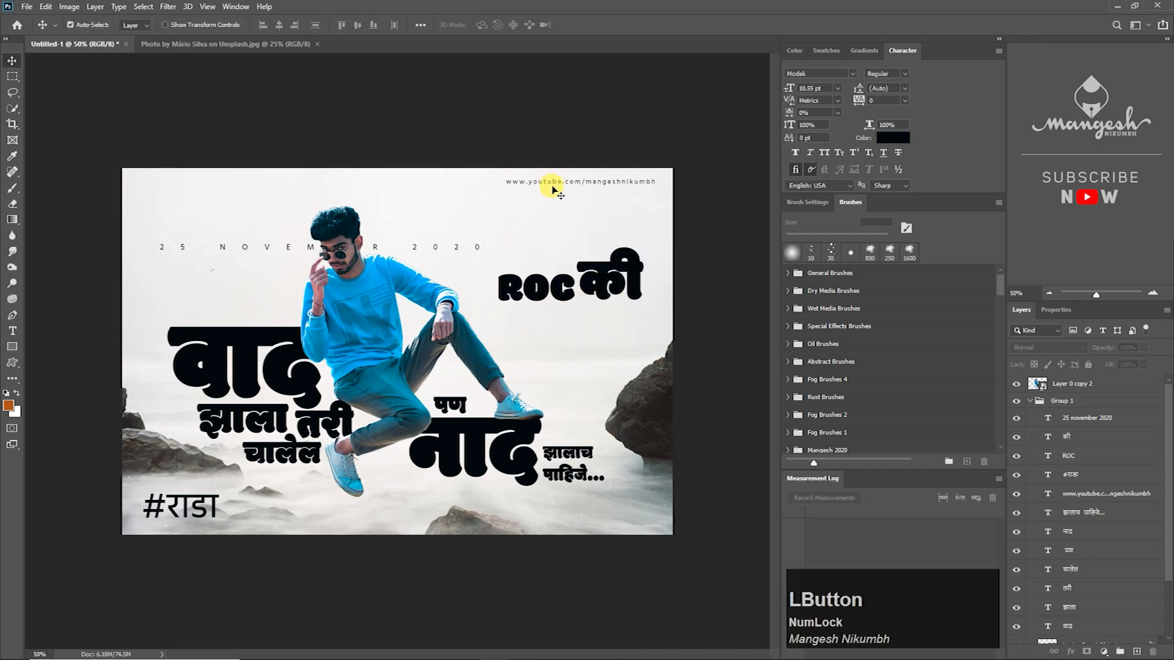
pyautogui.click(557, 182)
pyautogui.moveTo(556, 182); pyautogui.dragTo(515, 262)
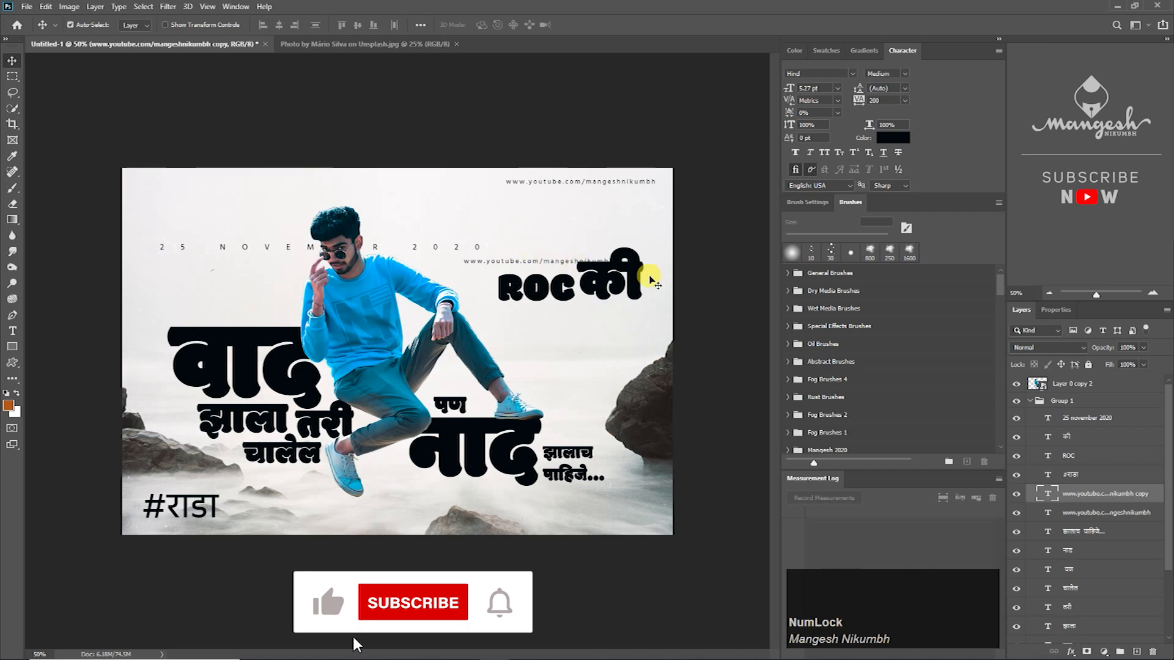
pyautogui.doubleClick(1053, 494)
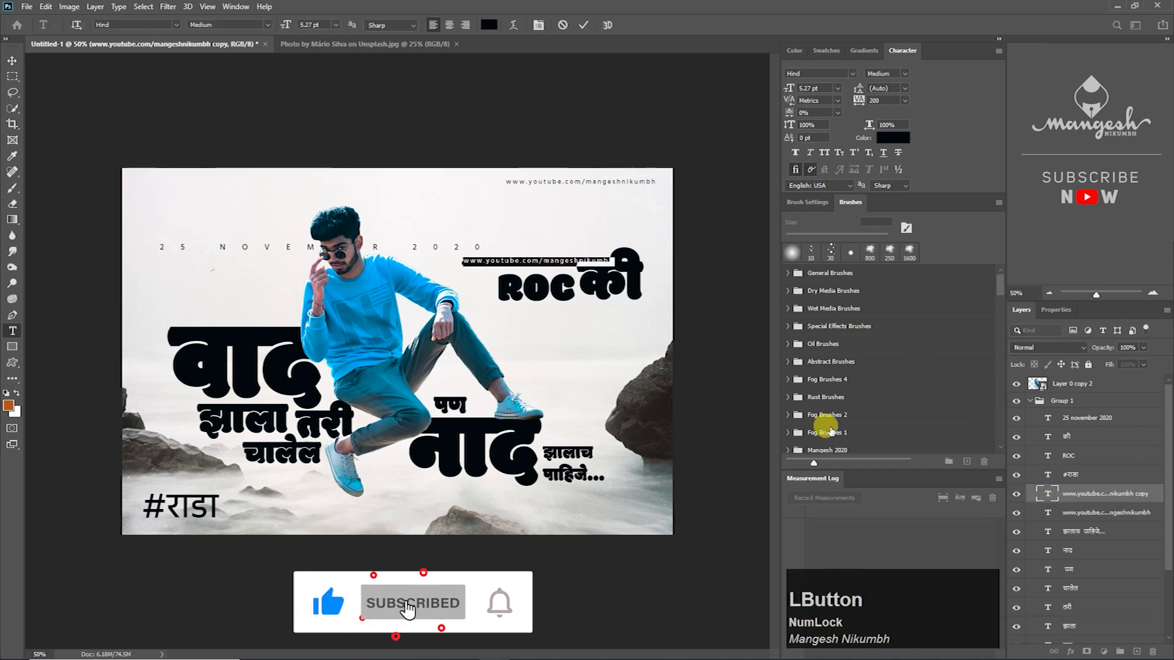
pyautogui.write('happy birthday')
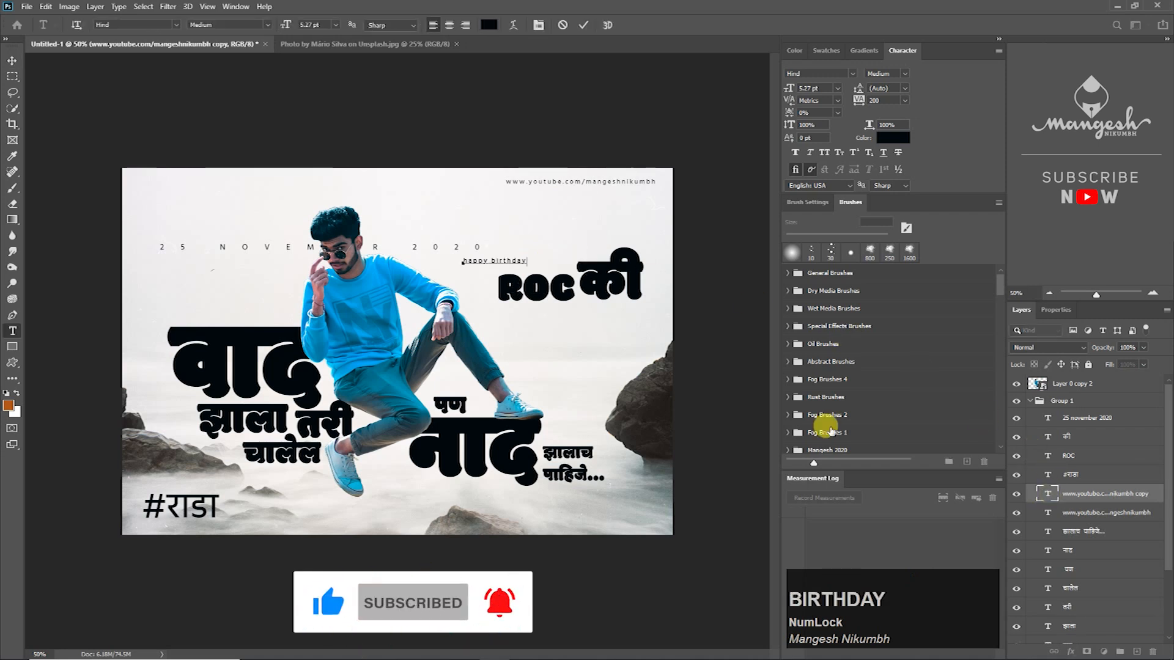
pyautogui.click(11, 60)
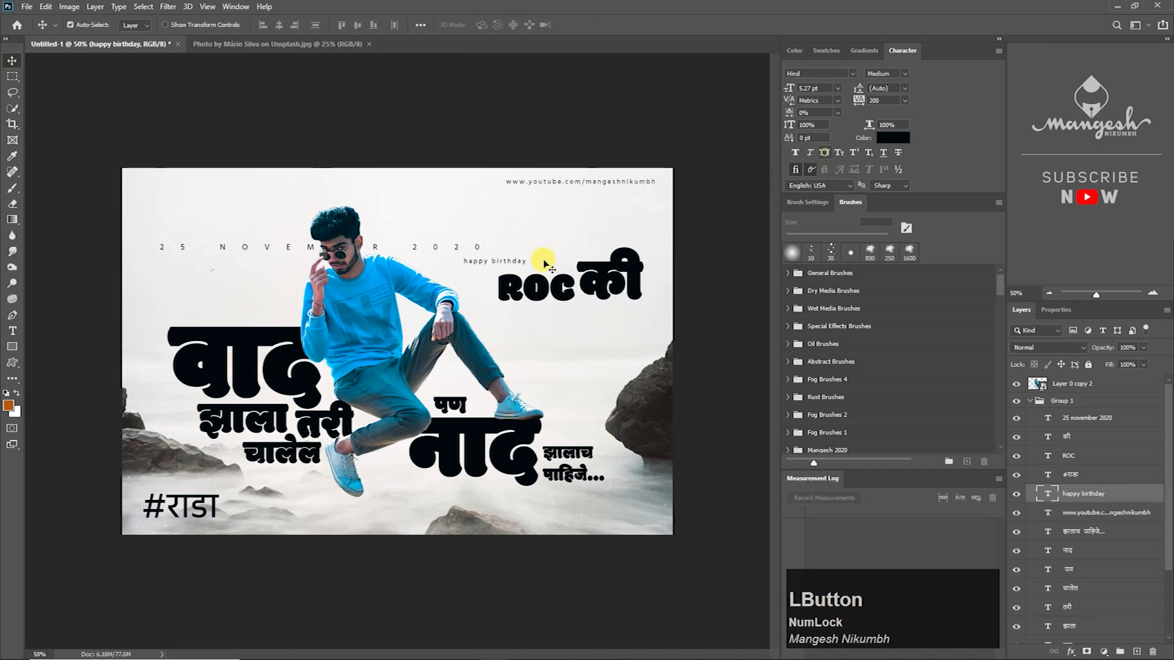
# Step: Format the "happy birthday" text as Bold all caps and position it above the Latin part of the name
pyautogui.click(887, 73)
pyautogui.click(904, 124)
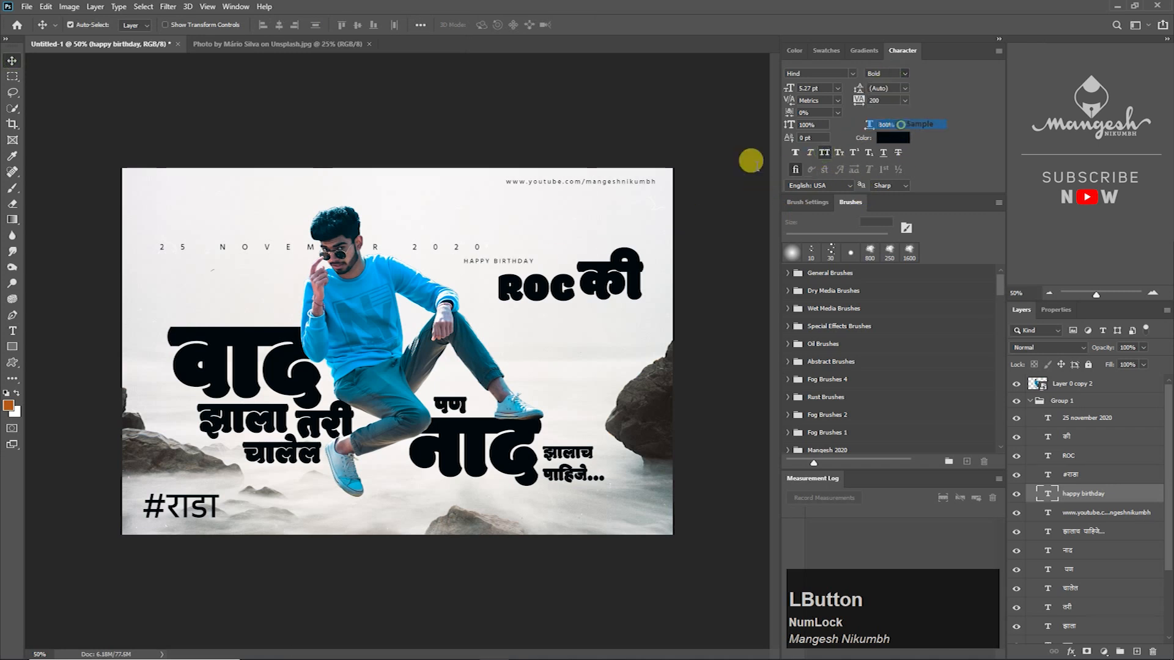
pyautogui.moveTo(524, 264); pyautogui.dragTo(586, 243)
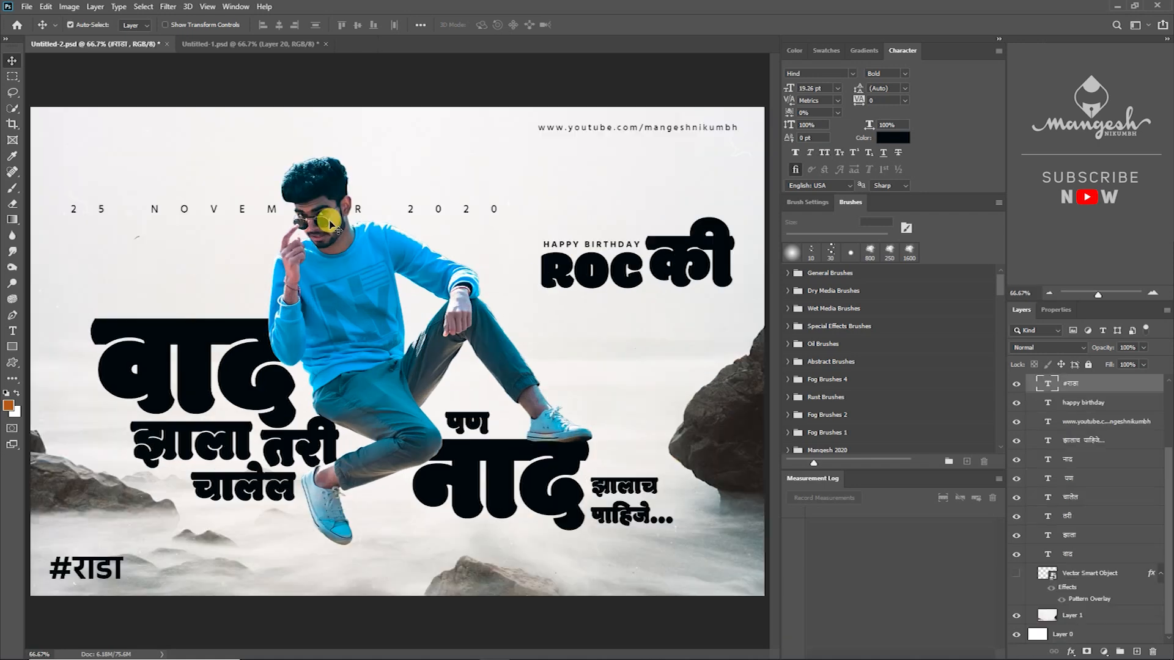
# Step: Rasterize the man's smart object layer, Layer 0 copy 2
pyautogui.click(331, 225)
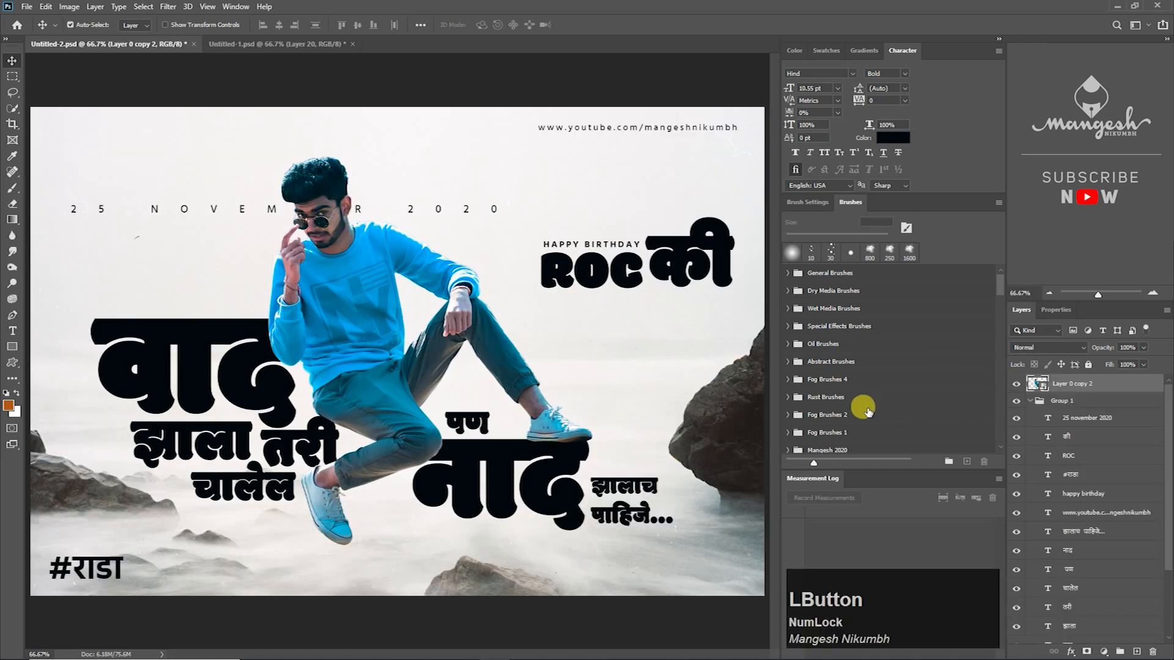
pyautogui.rightClick(1110, 383)
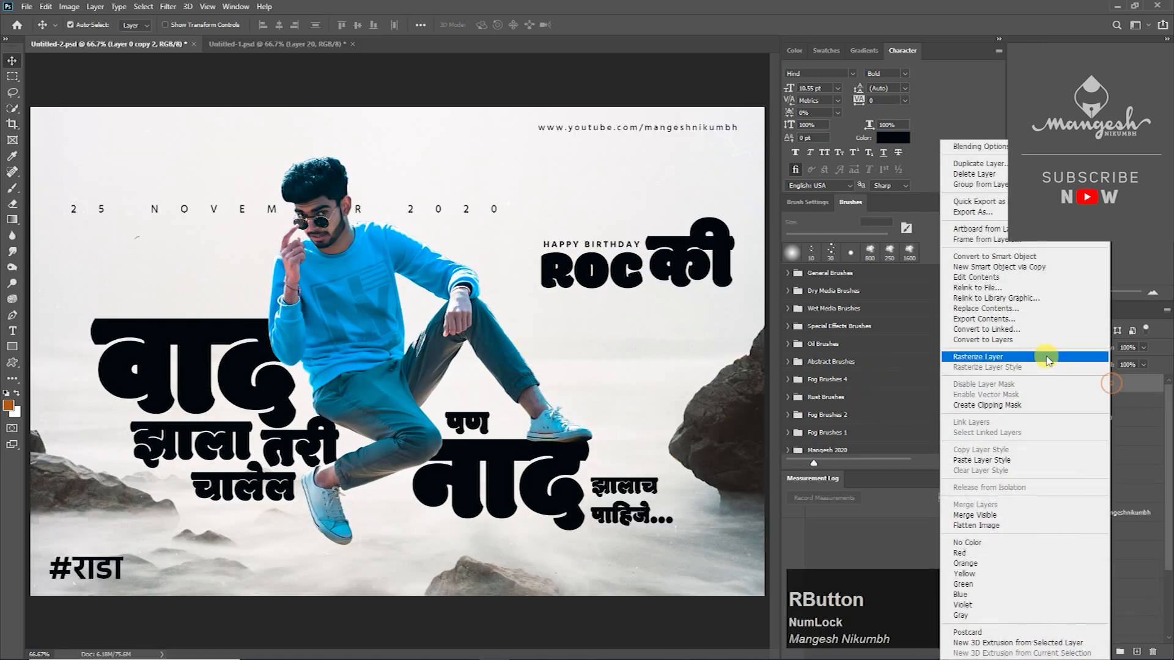
pyautogui.click(985, 362)
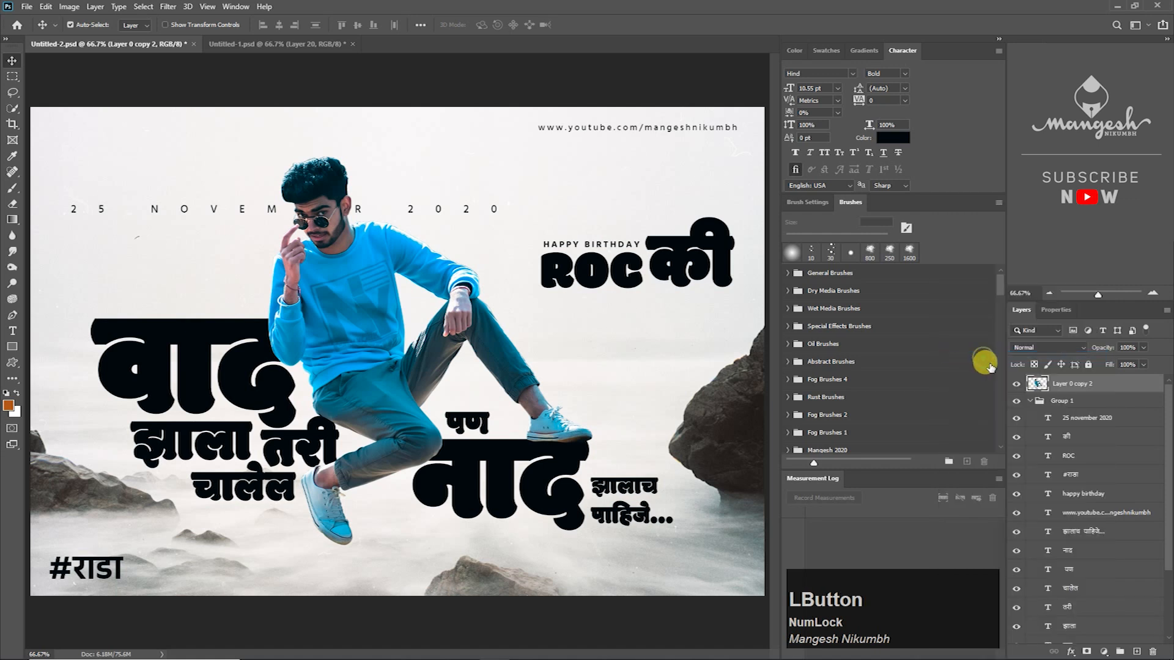
# Step: Add a new empty layer above the man's layer and set its blend mode to Overlay
pyautogui.click(1136, 651)
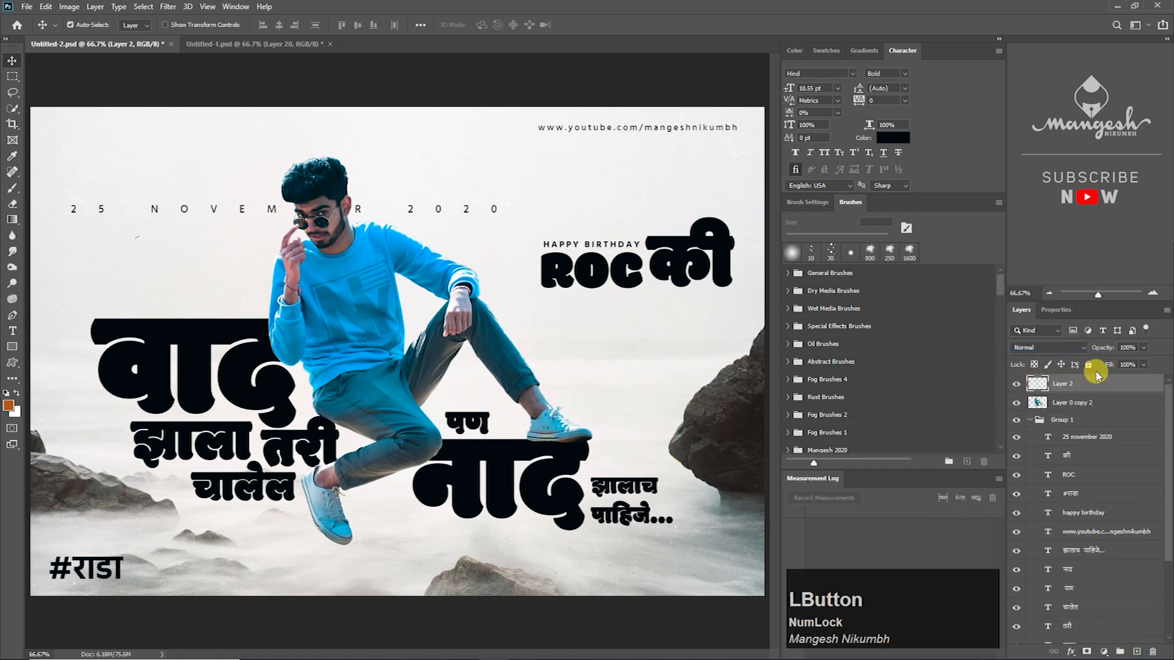
pyautogui.click(1058, 347)
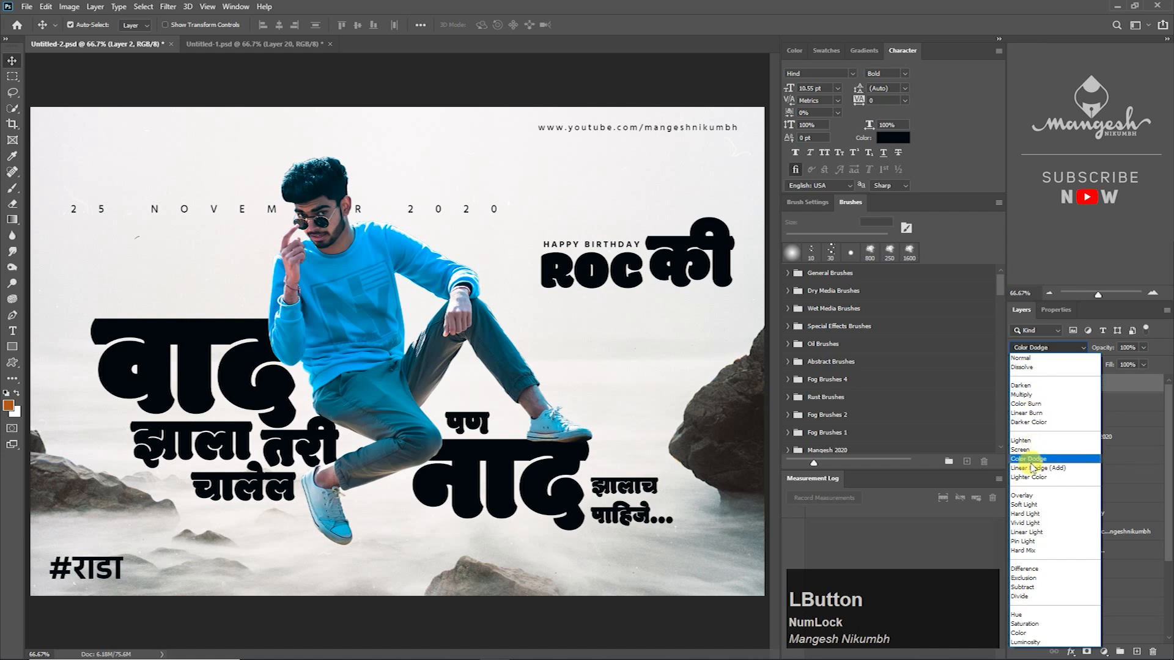
pyautogui.click(1030, 495)
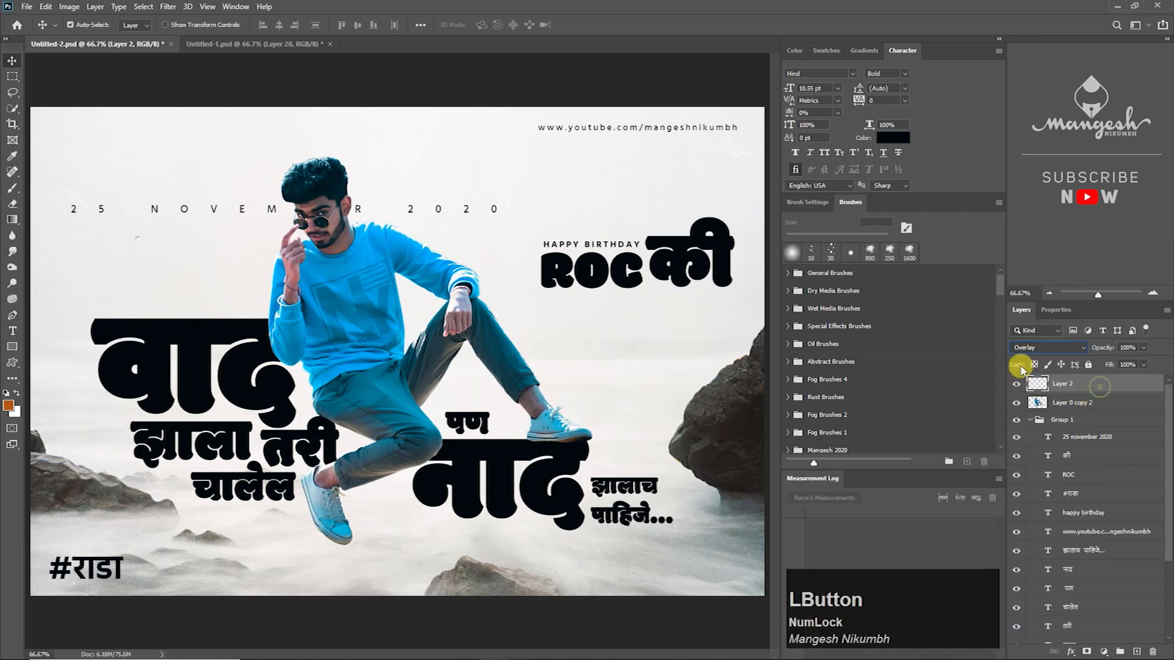
pyautogui.press('Return')
# Step: Paint a white highlight beside the man's head on the Overlay layer with a soft round brush at 1300 px
pyautogui.click(790, 252)
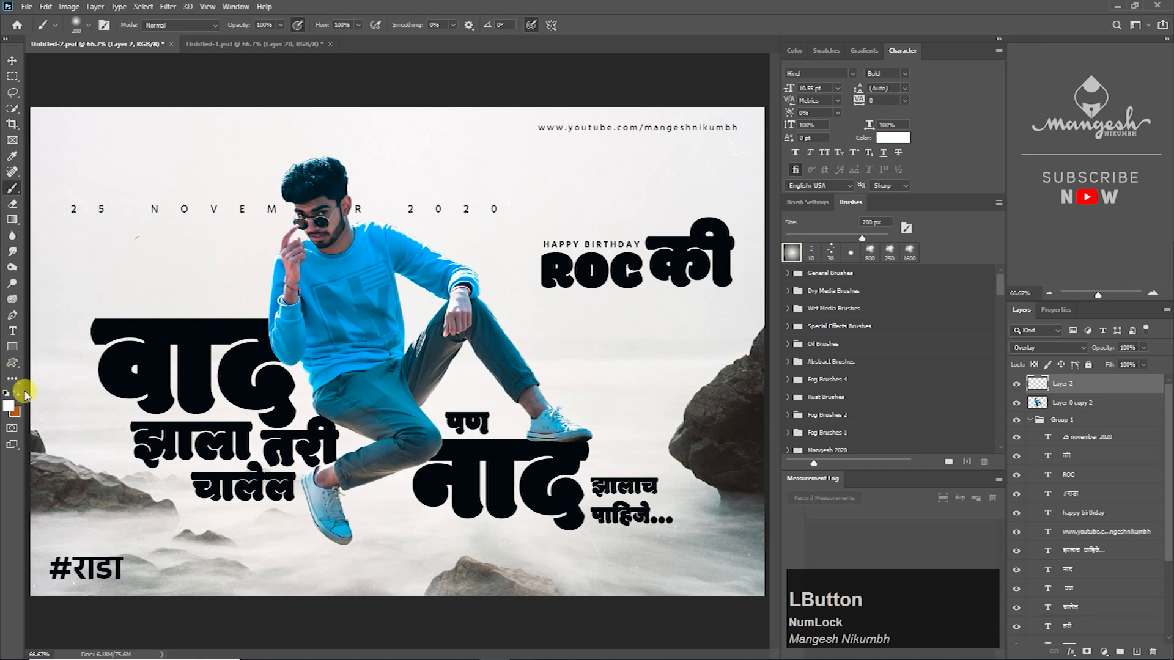
pyautogui.press(']')
pyautogui.press(']')
pyautogui.press(']')
pyautogui.press(']')
pyautogui.press(']')
pyautogui.press(']')
pyautogui.press(']')
pyautogui.press(']')
pyautogui.press(']')
pyautogui.press(']')
pyautogui.press(']')
pyautogui.press(']')
pyautogui.click(364, 233)
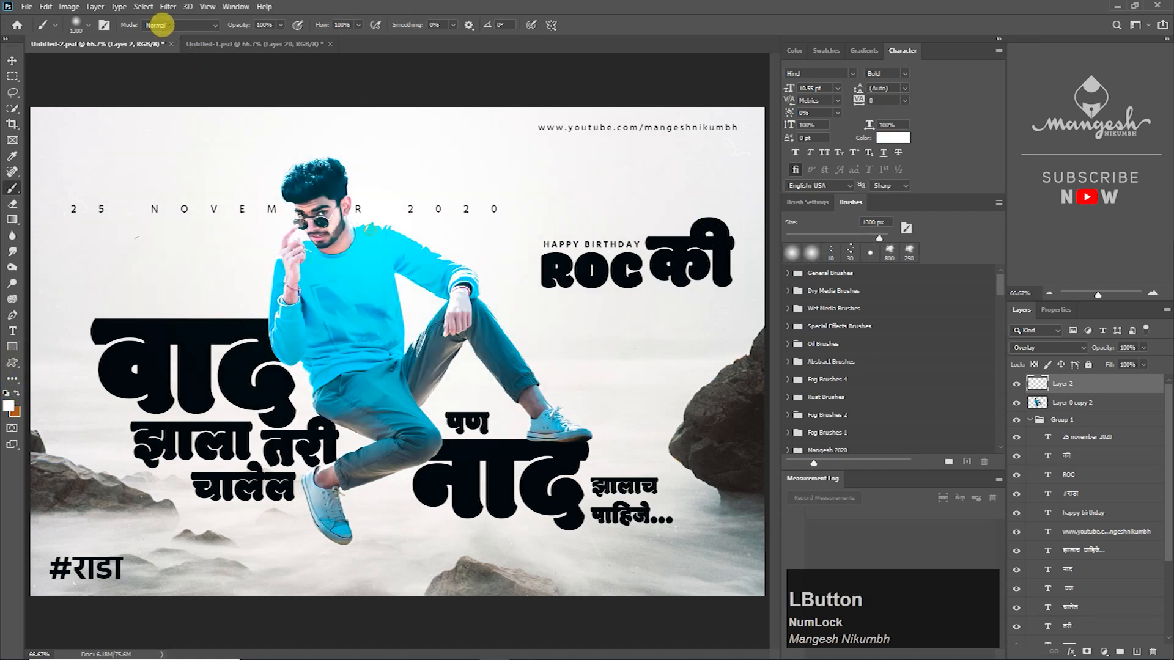
pyautogui.hotkey('ctrl', 'z')
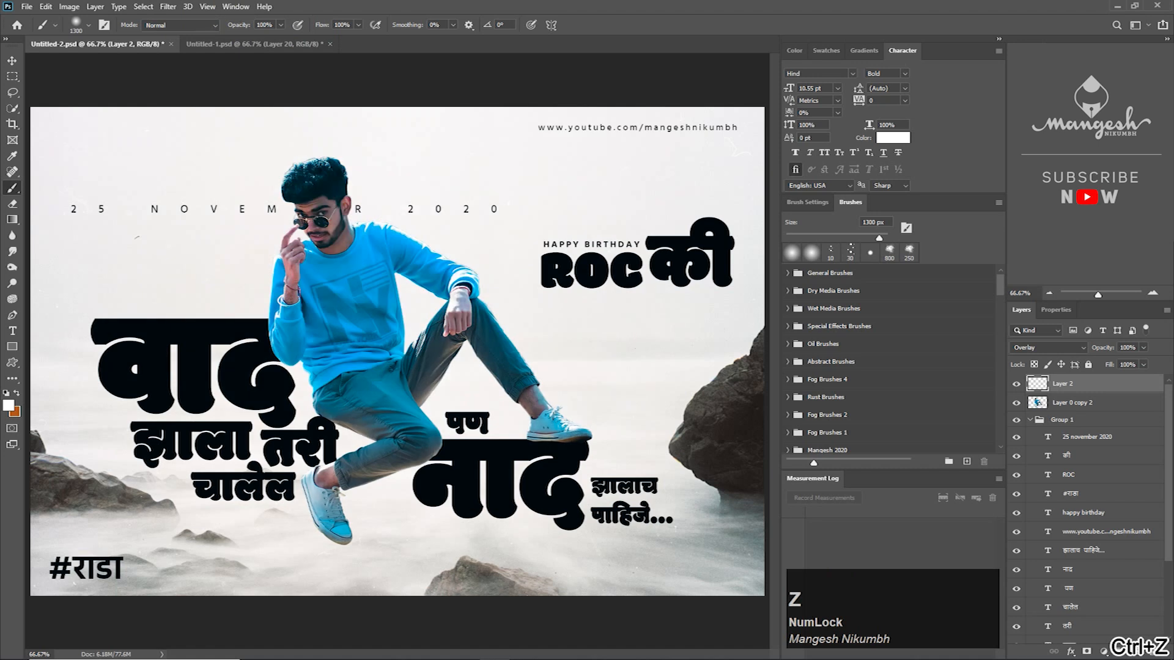
pyautogui.click(386, 186)
# Step: Lower the highlight layer's opacity to 66% and toggle its visibility to compare the effect
pyautogui.click(1143, 347)
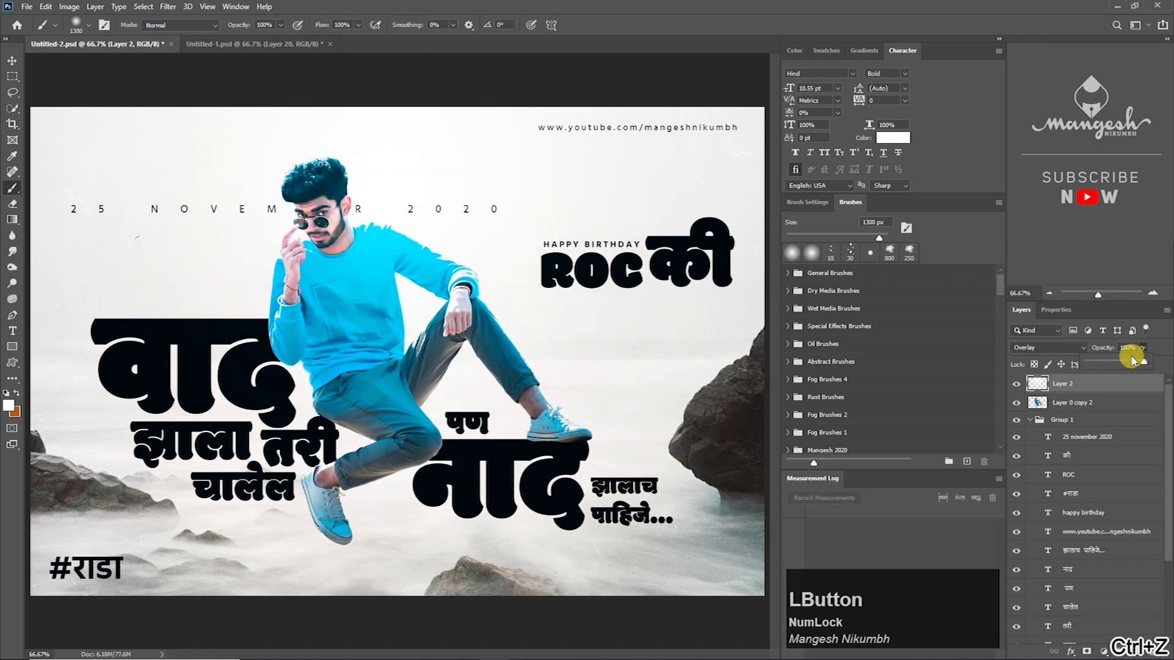
pyautogui.moveTo(1145, 364); pyautogui.dragTo(1126, 364)
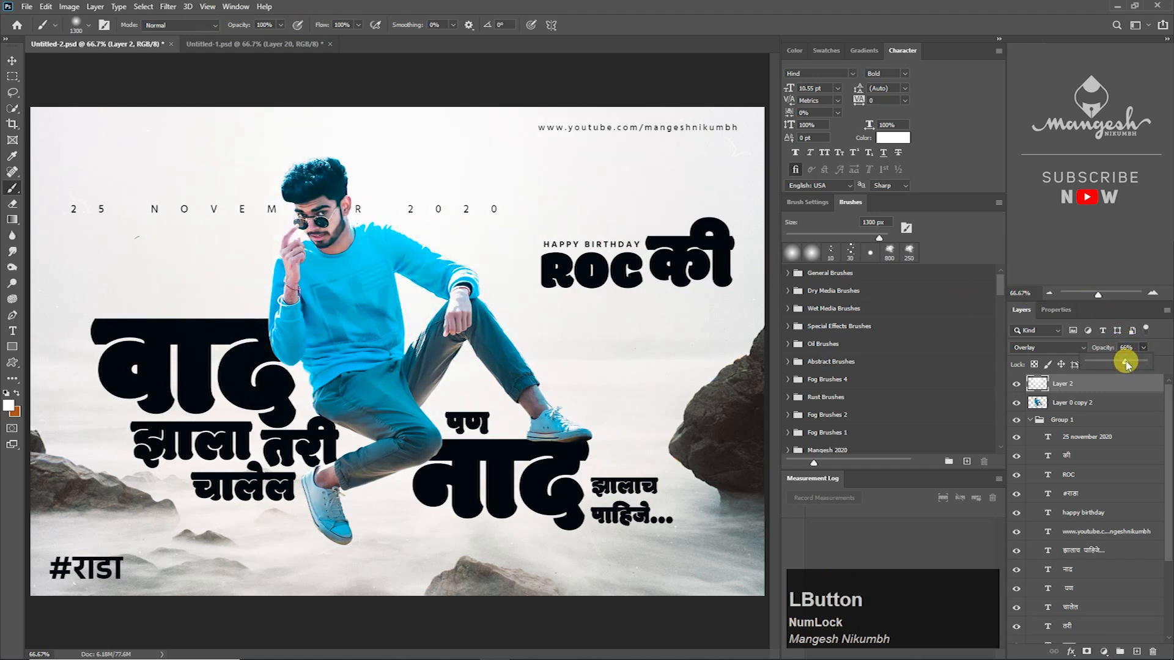
pyautogui.click(1016, 384)
pyautogui.click(1016, 384)
pyautogui.click(1017, 384)
pyautogui.click(1016, 384)
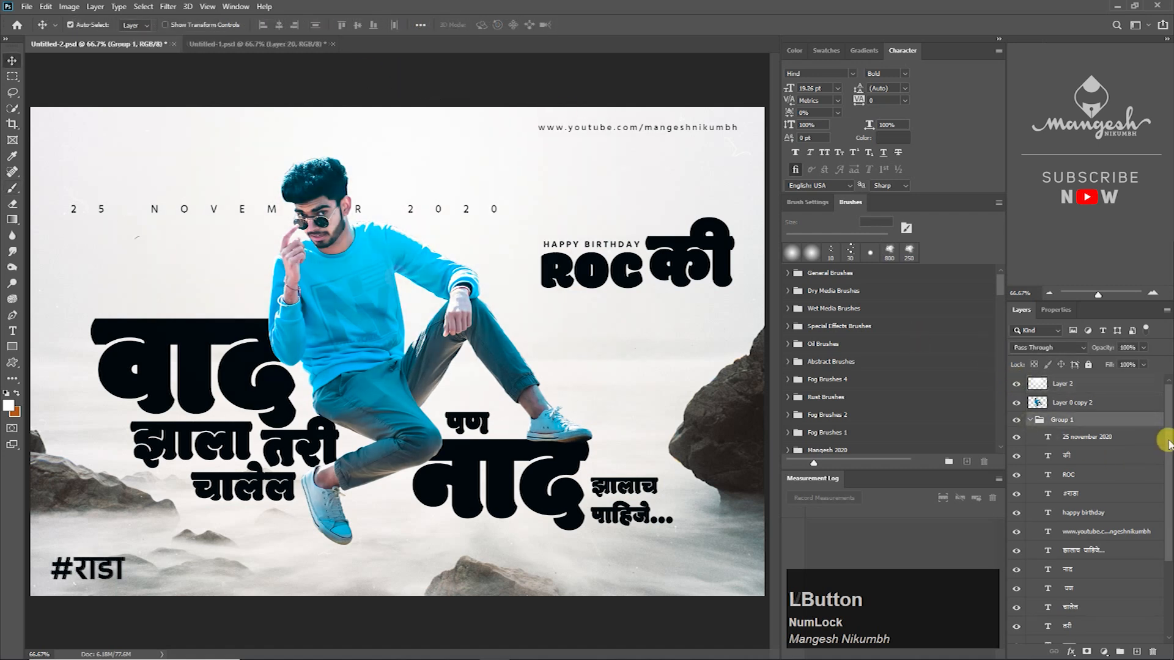
# Step: Make the hidden Vector Smart Object layer near the bottom of the layer stack visible
pyautogui.moveTo(1168, 441); pyautogui.dragTo(1164, 579)
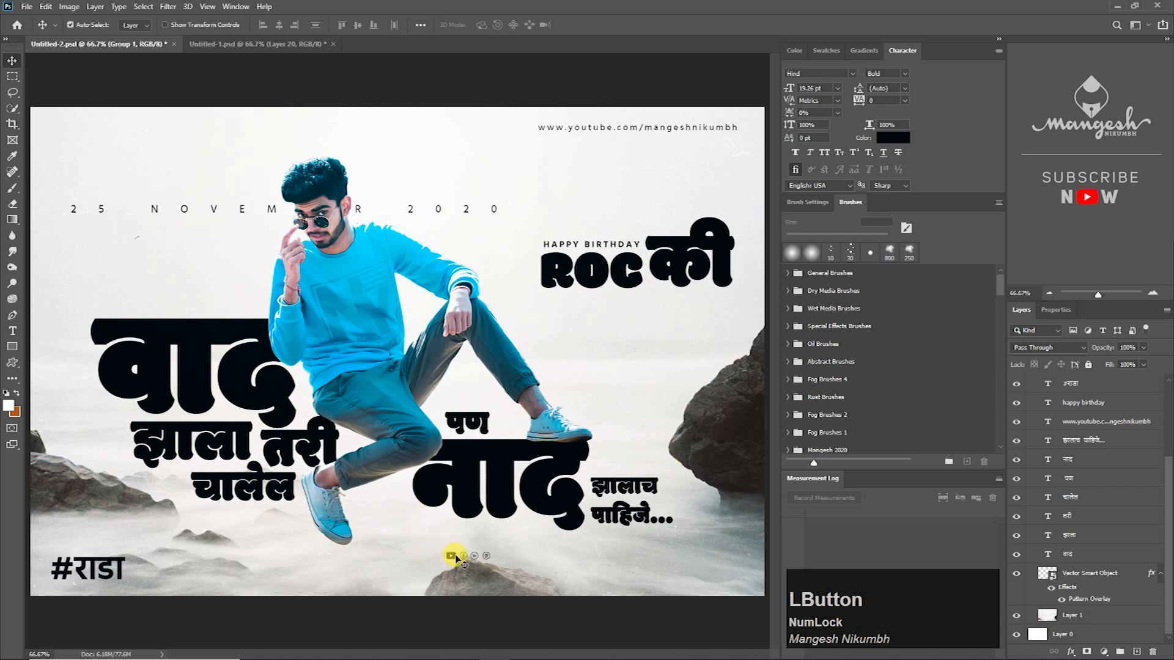
# Step: Move the row of small social icons to just beneath the man's lower shoe
pyautogui.moveTo(457, 558); pyautogui.dragTo(331, 557)
pyautogui.press('Down')
# Step: Add a new empty layer above Layer 1 and prepare a soft black brush at 250 px
pyautogui.click(1076, 615)
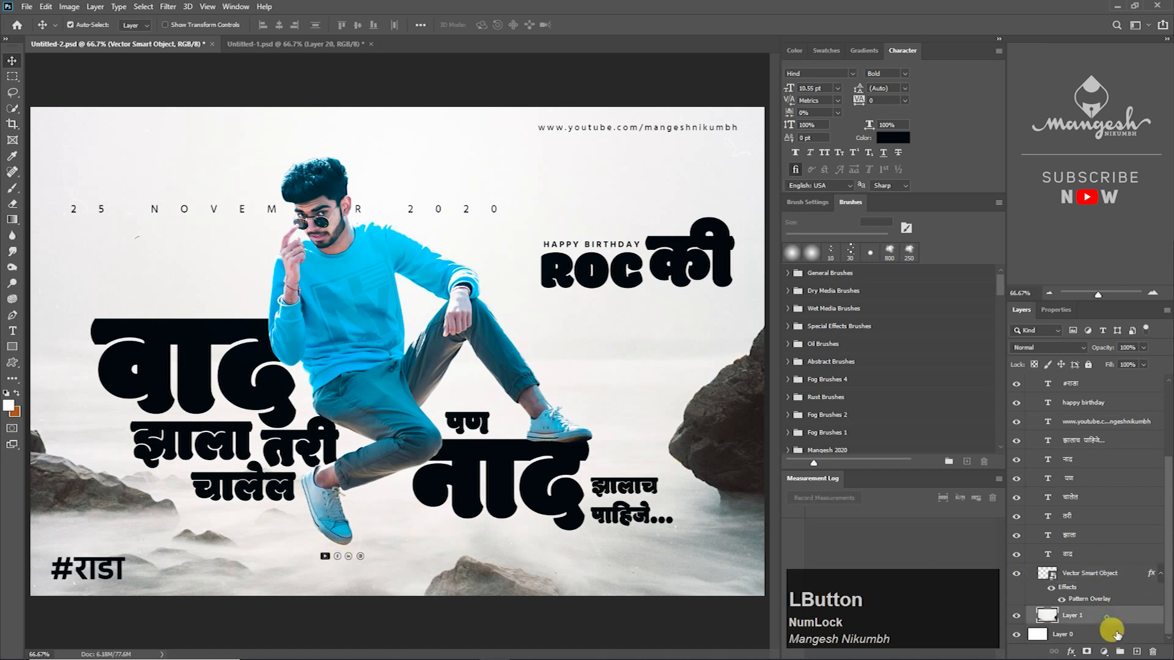
pyautogui.click(1136, 651)
pyautogui.click(13, 187)
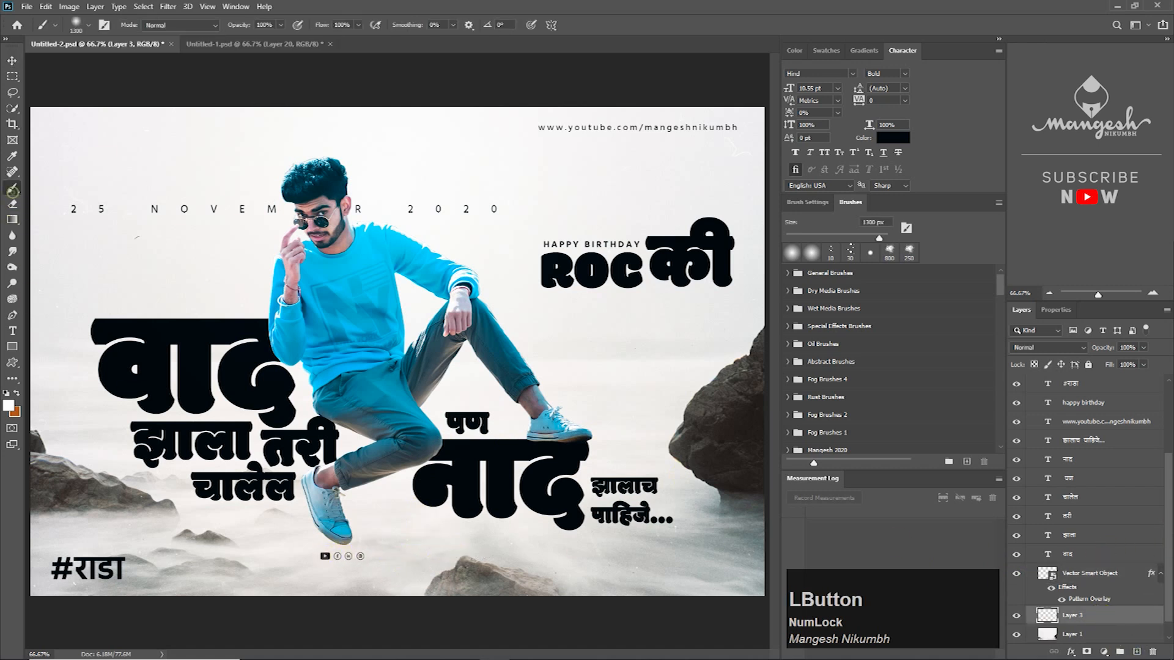
pyautogui.click(7, 394)
pyautogui.press('[')
pyautogui.press('[')
pyautogui.press('[')
pyautogui.press('[')
pyautogui.press('[')
pyautogui.press('[')
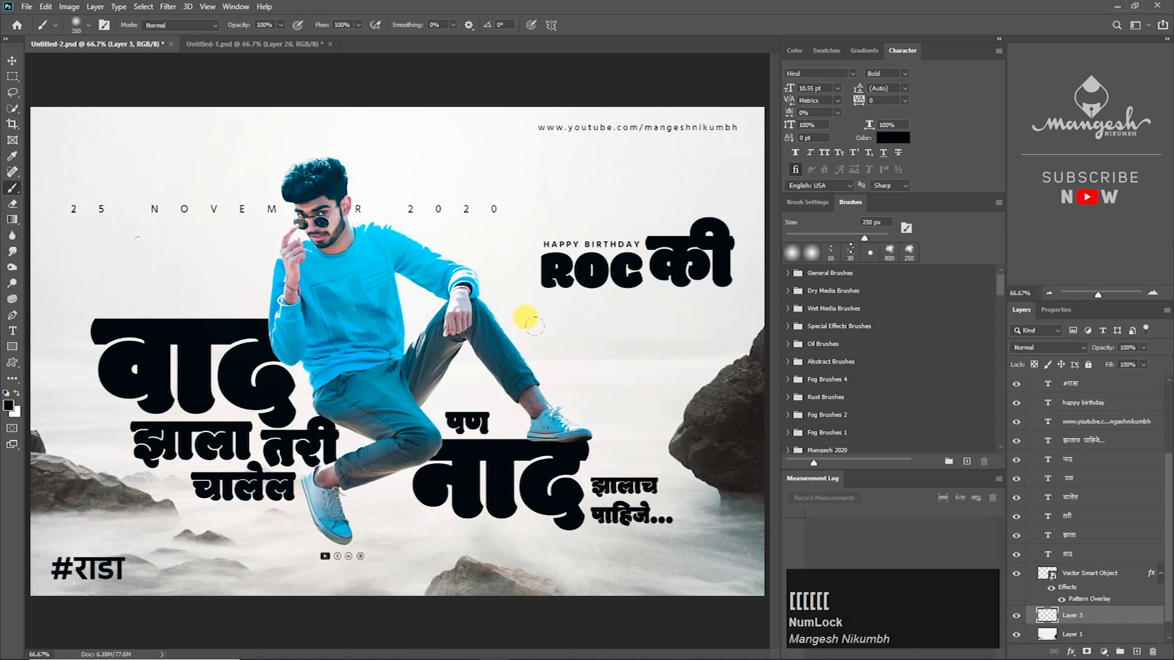
# Step: Paint a soft black dab and transform it into a flat shadow beneath the man's lower shoe
pyautogui.click(569, 352)
pyautogui.moveTo(524, 408)
pyautogui.mouseDown()
pyautogui.moveTo(341, 523)
pyautogui.moveTo(342, 514)
pyautogui.mouseUp()
pyautogui.hotkey('ctrl', 't')
pyautogui.moveTo(346, 443); pyautogui.dragTo(377, 551)
pyautogui.press('Return')
pyautogui.hotkey('ctrl', 't')
pyautogui.moveTo(441, 525); pyautogui.dragTo(353, 549)
pyautogui.press('Return')
pyautogui.click(1049, 353)
pyautogui.click(1029, 394)
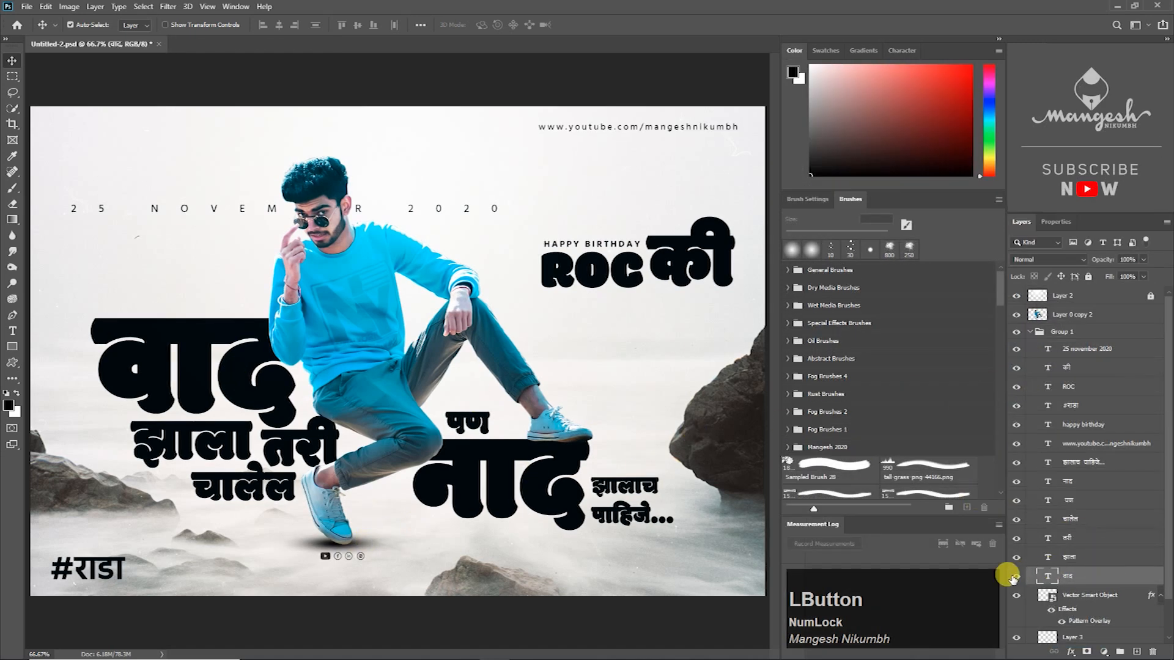
# Step: Add a Color Overlay in orange fc9400 with Normal blend mode to the large वाद text
pyautogui.click(1017, 578)
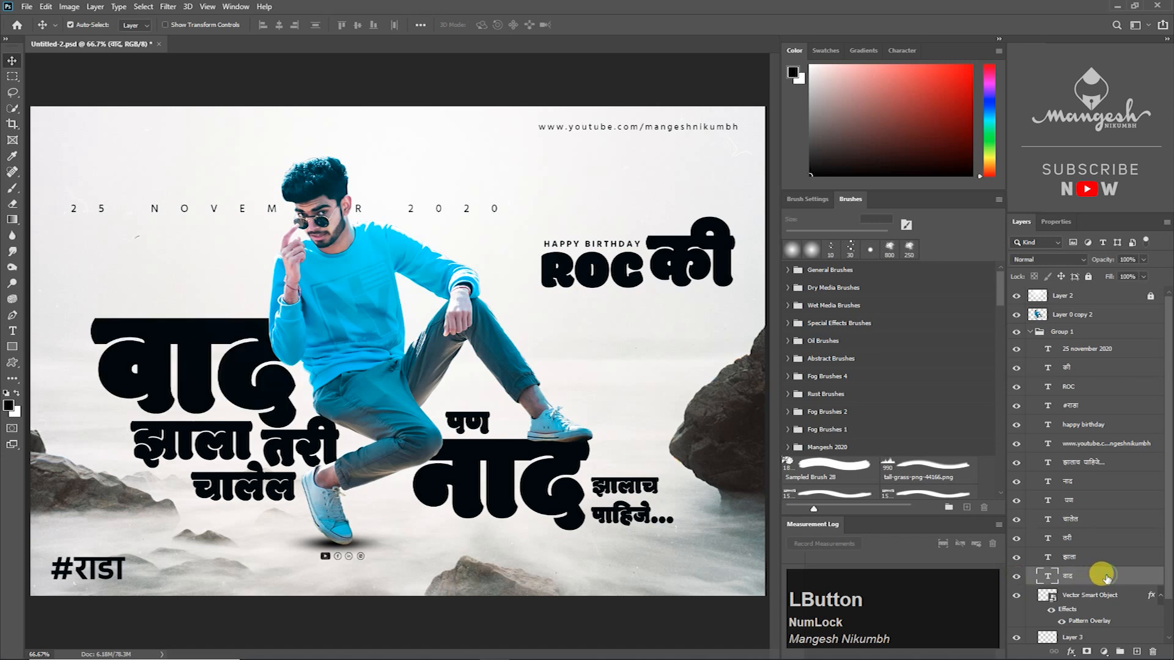
pyautogui.doubleClick(1105, 576)
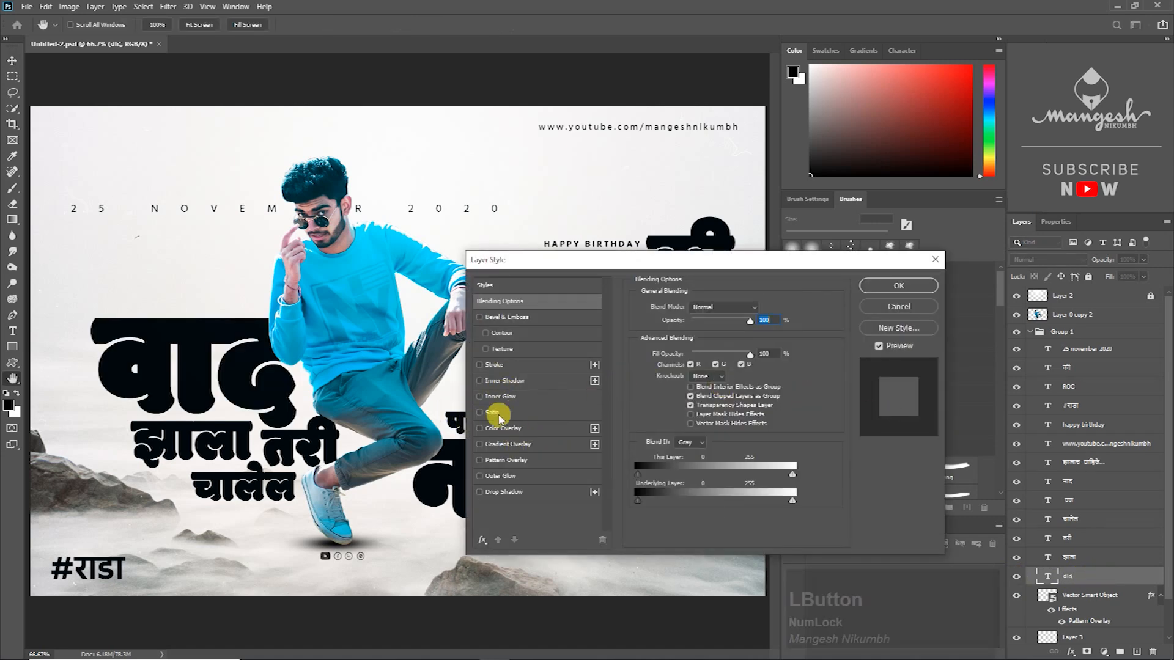
pyautogui.click(496, 429)
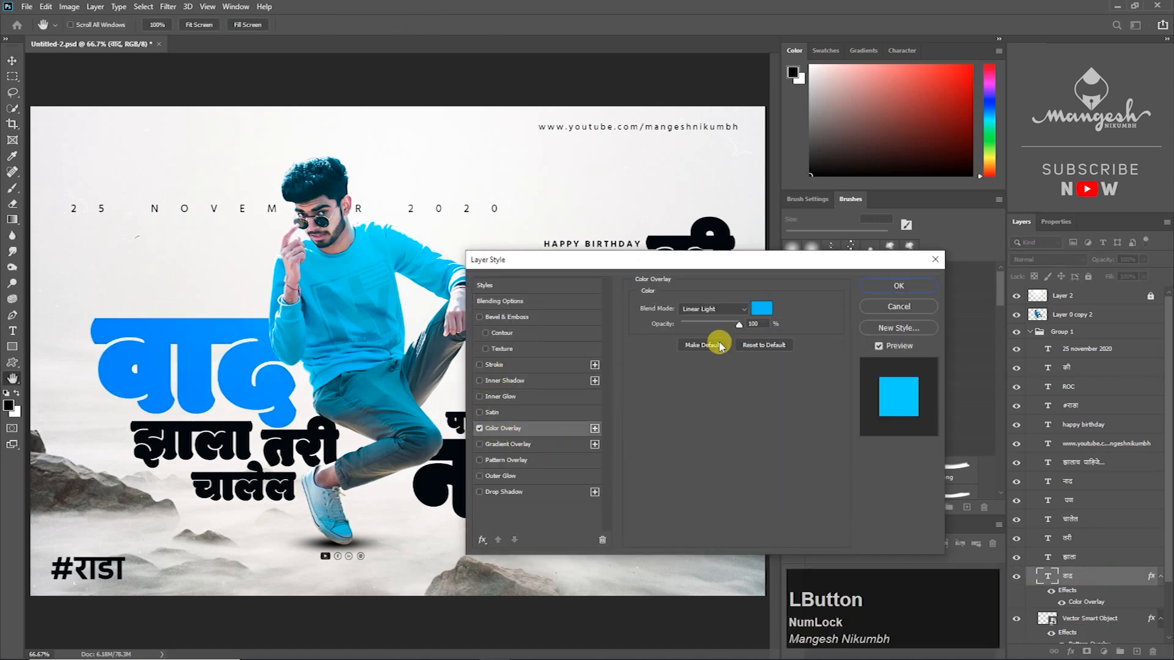
pyautogui.click(758, 308)
pyautogui.click(924, 421)
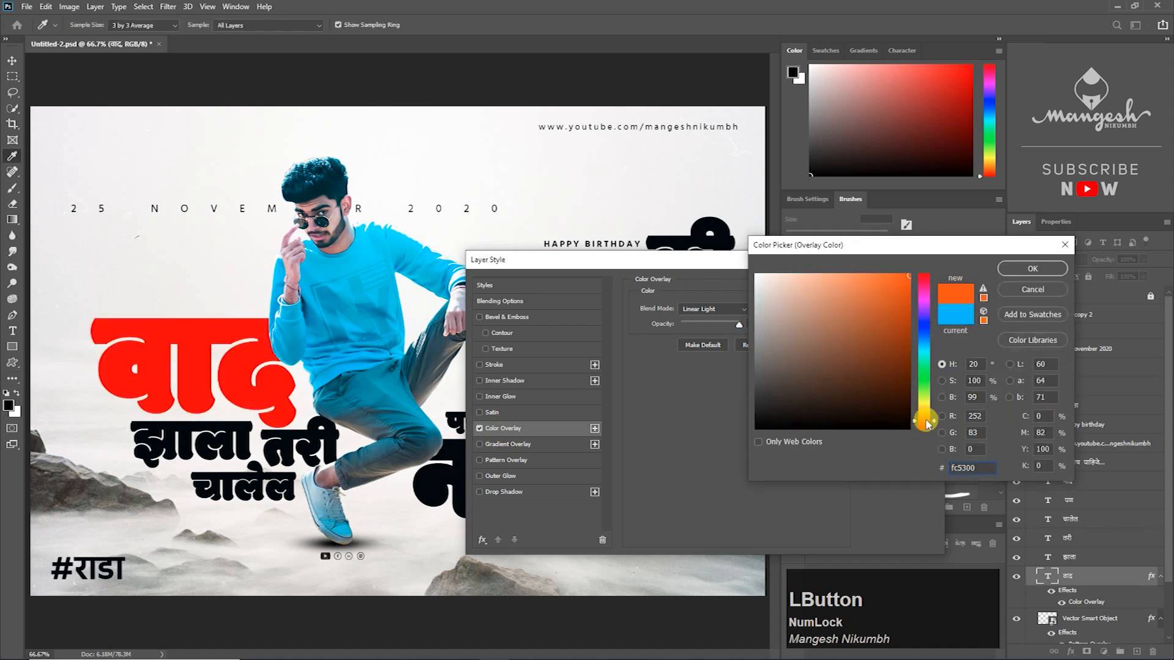
pyautogui.moveTo(926, 420); pyautogui.dragTo(927, 415)
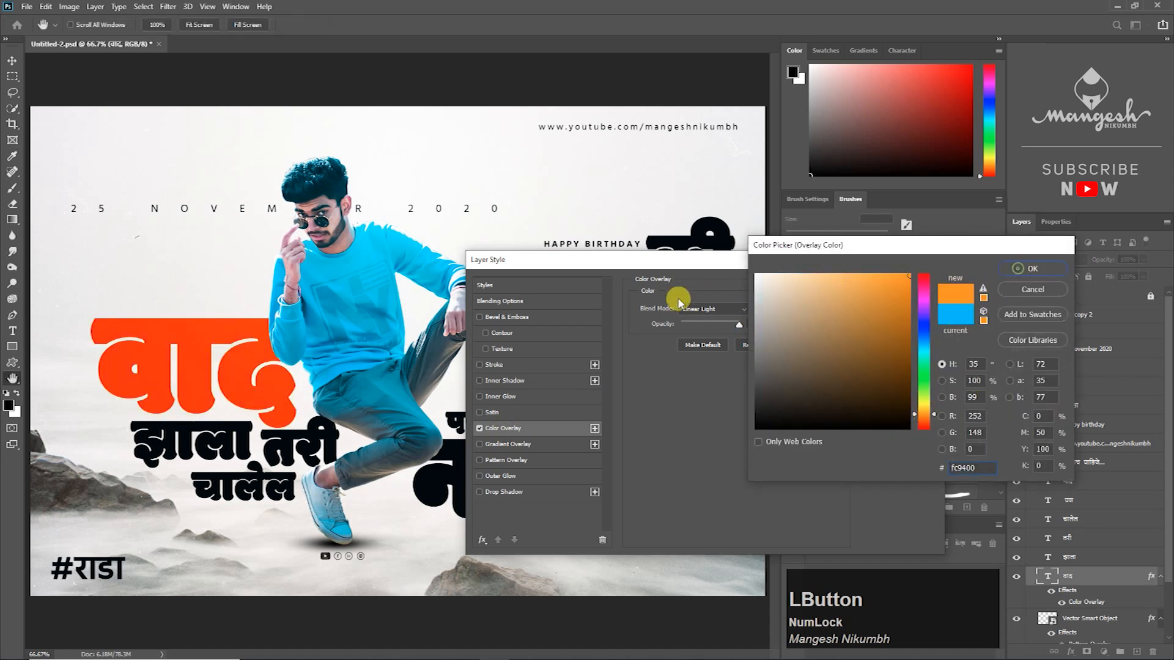
pyautogui.click(1010, 276)
pyautogui.click(712, 309)
pyautogui.click(698, 313)
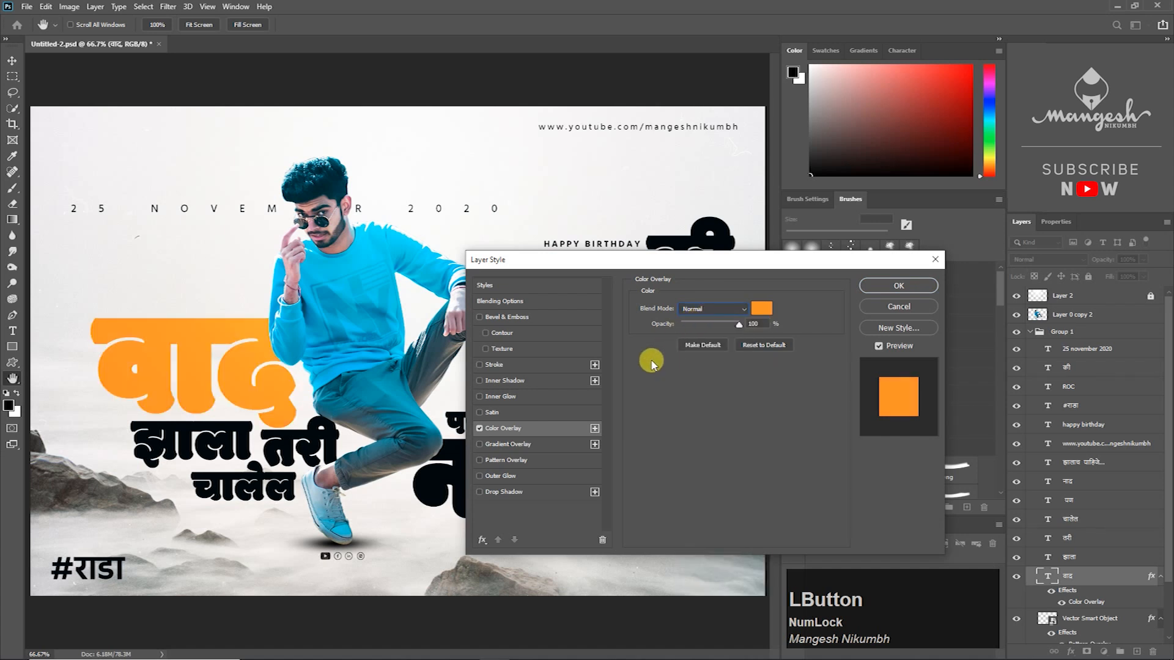
# Step: Enable a dark textured Pattern Overlay on the वाद text and turn its Color Overlay off to view the pattern
pyautogui.click(495, 460)
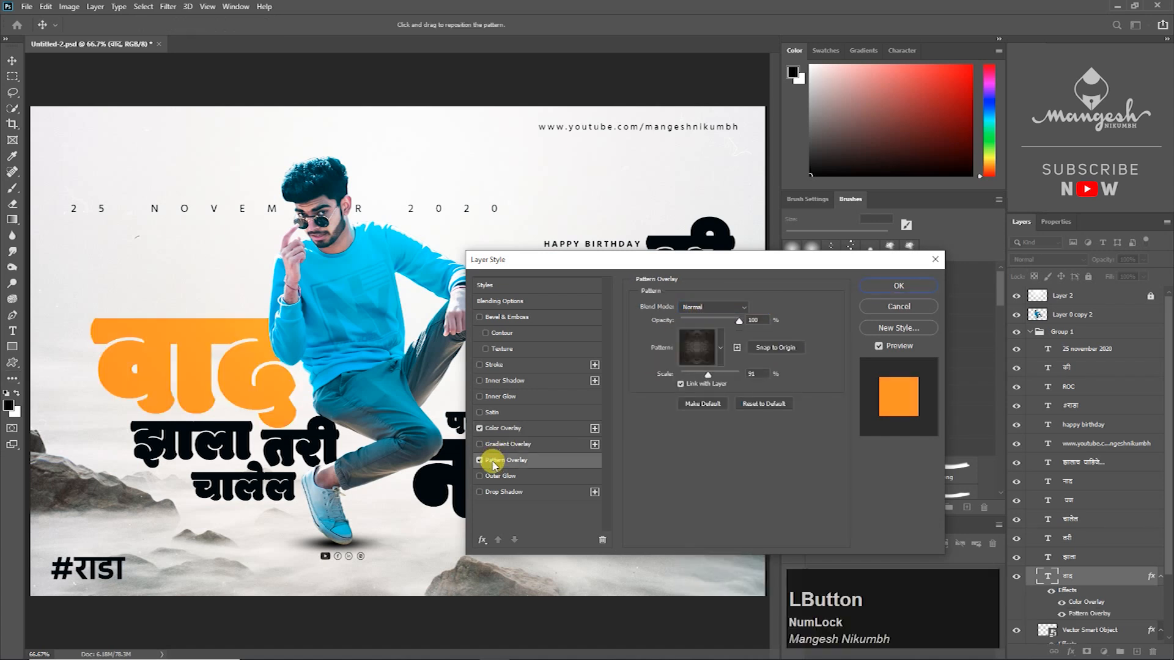
pyautogui.click(480, 428)
pyautogui.click(711, 346)
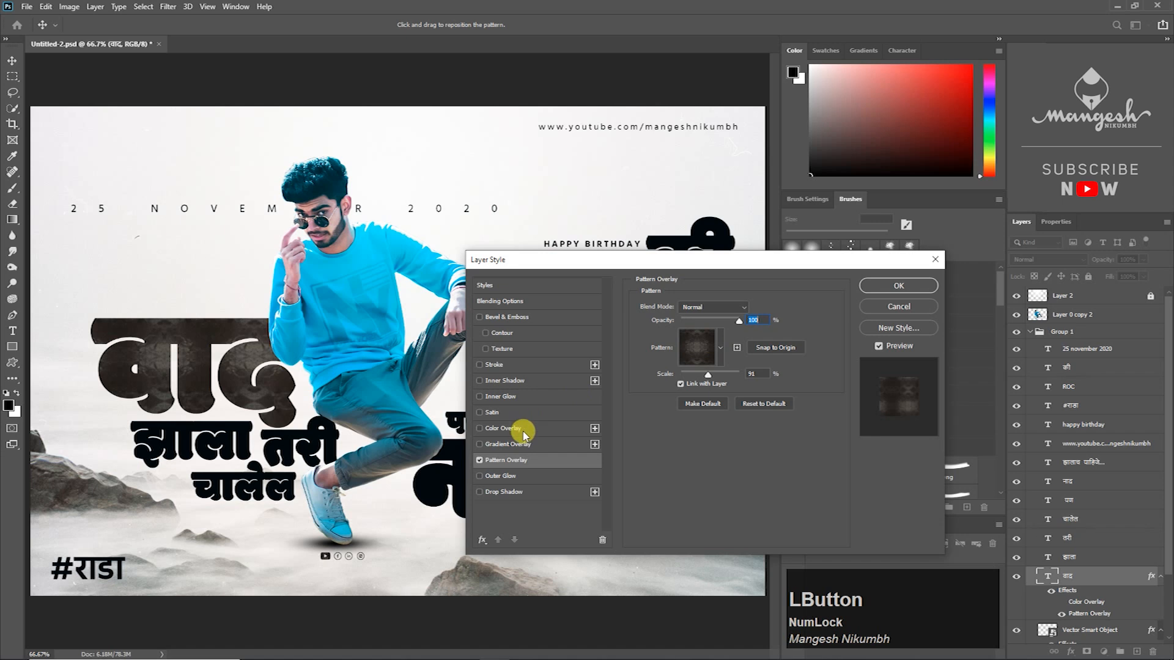
# Step: Turn the वाद text's Color Overlay back on and try its blend modes, settling on Difference
pyautogui.click(500, 430)
pyautogui.click(723, 309)
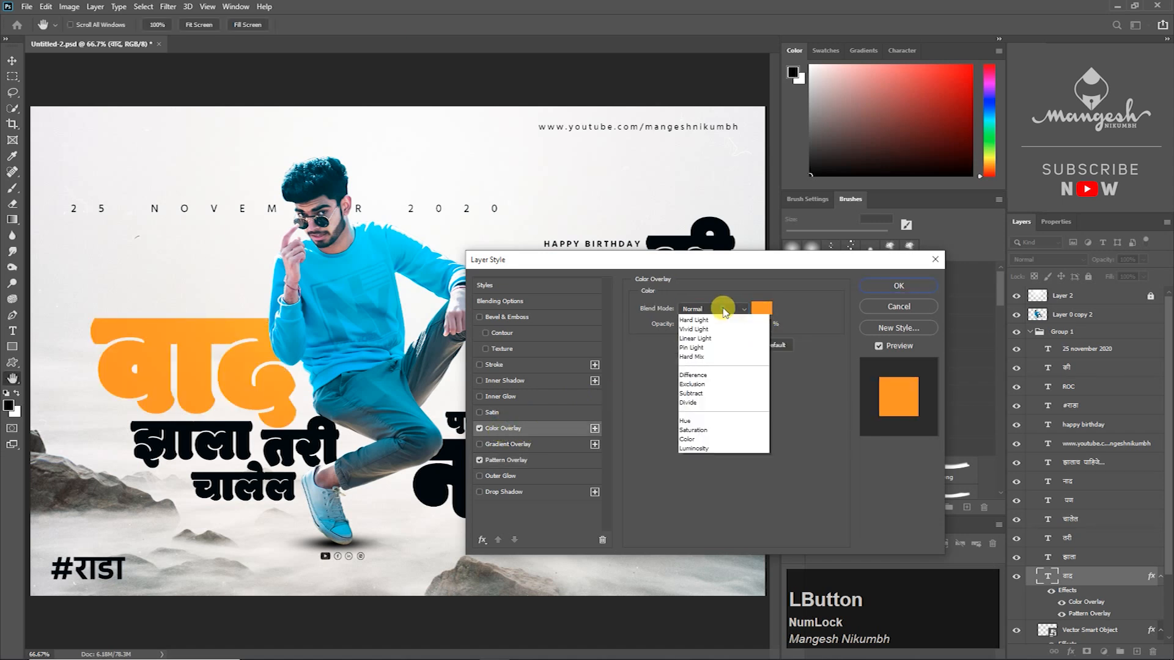
pyautogui.click(700, 357)
pyautogui.press('Down')
pyautogui.press('Down')
pyautogui.press('Down')
pyautogui.press('Down')
pyautogui.press('Down')
pyautogui.press('Down')
pyautogui.press('Down')
pyautogui.press('Down')
pyautogui.press('Down')
pyautogui.press('Down')
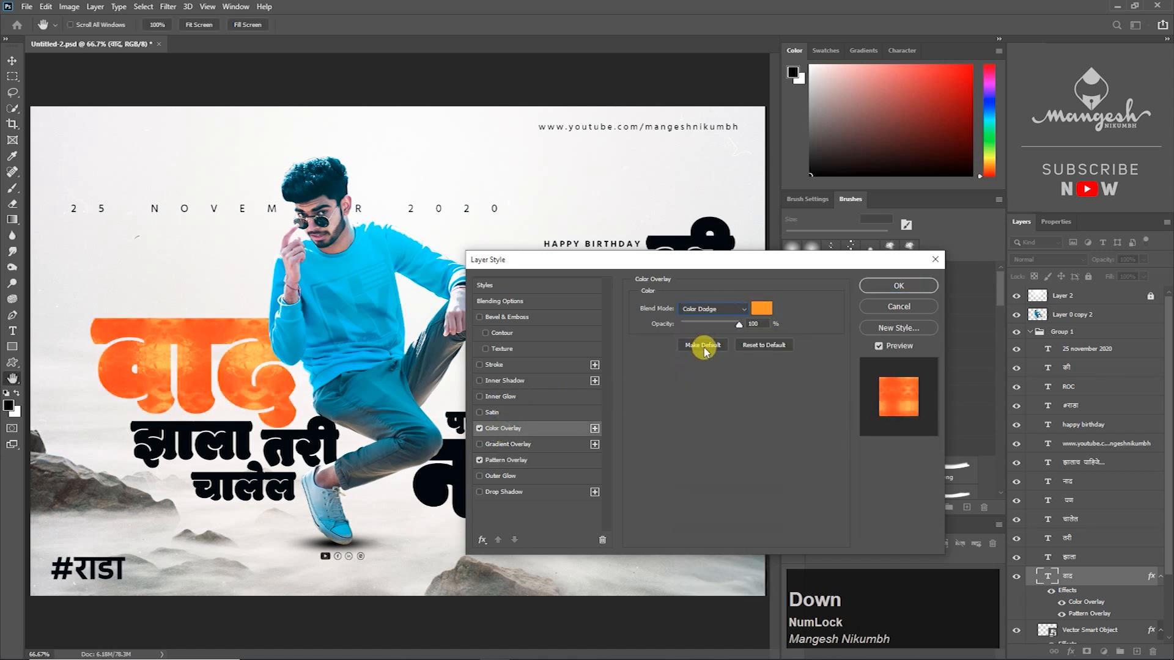
pyautogui.press('Up')
pyautogui.press('Down')
pyautogui.press('Down')
pyautogui.press('Down')
pyautogui.press('Down')
pyautogui.press('Down')
pyautogui.press('Down')
pyautogui.press('Down')
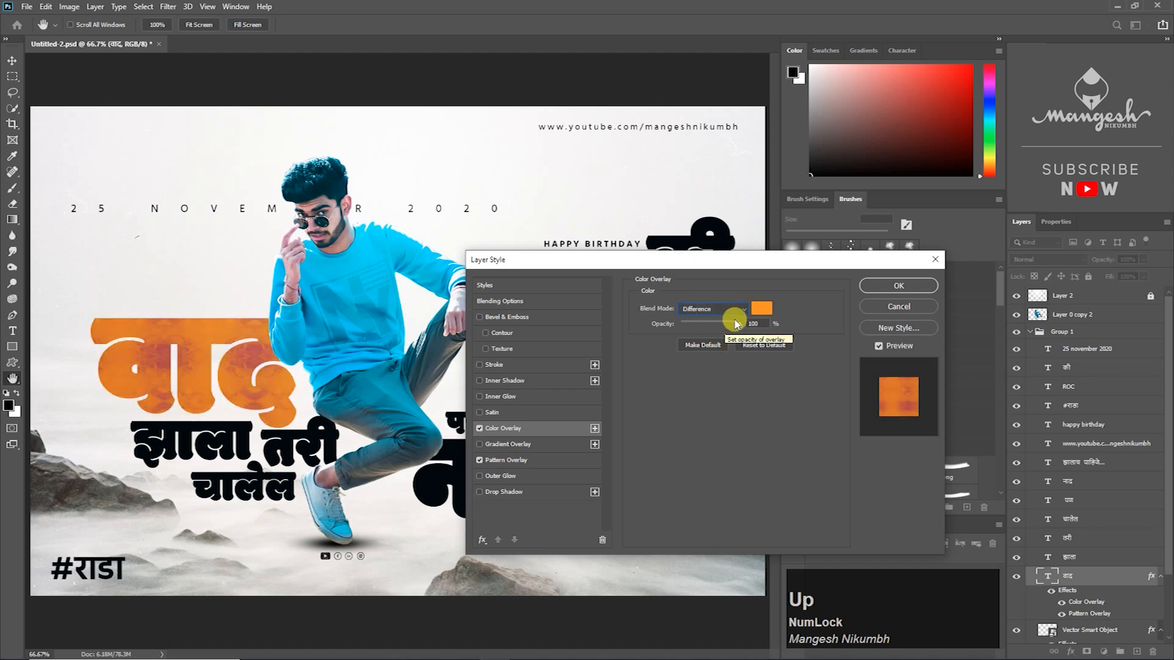
# Step: Change the वाद text's overlay color to the deeper orange fd7d00
pyautogui.click(761, 307)
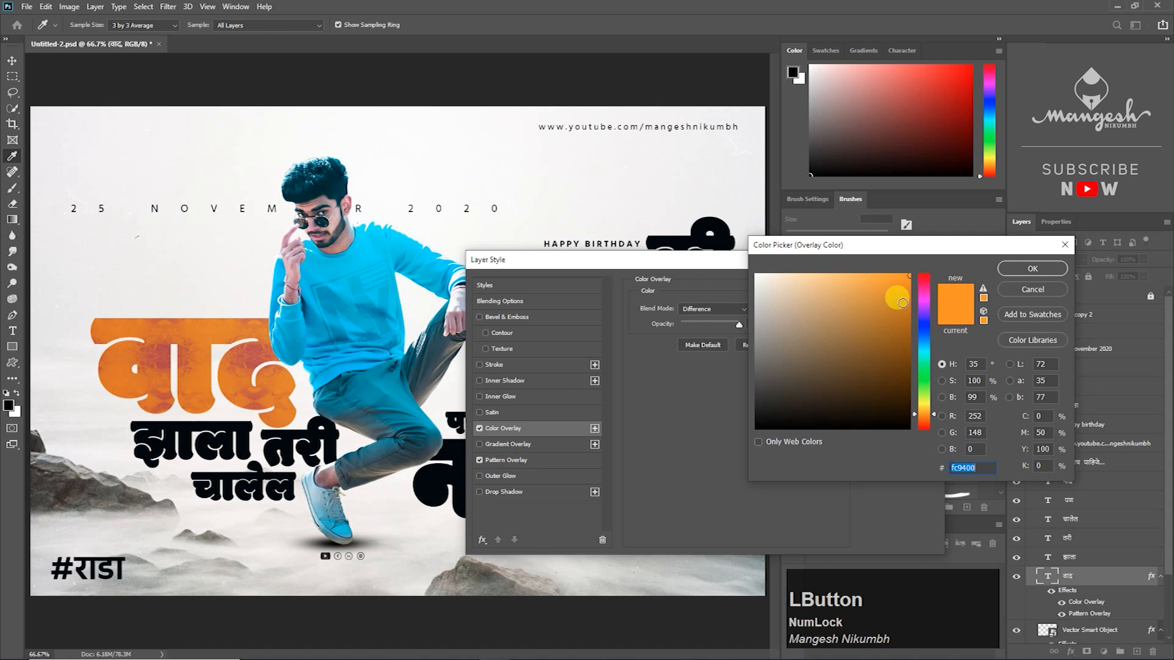
pyautogui.moveTo(902, 302); pyautogui.dragTo(910, 291)
pyautogui.moveTo(924, 419); pyautogui.dragTo(926, 423)
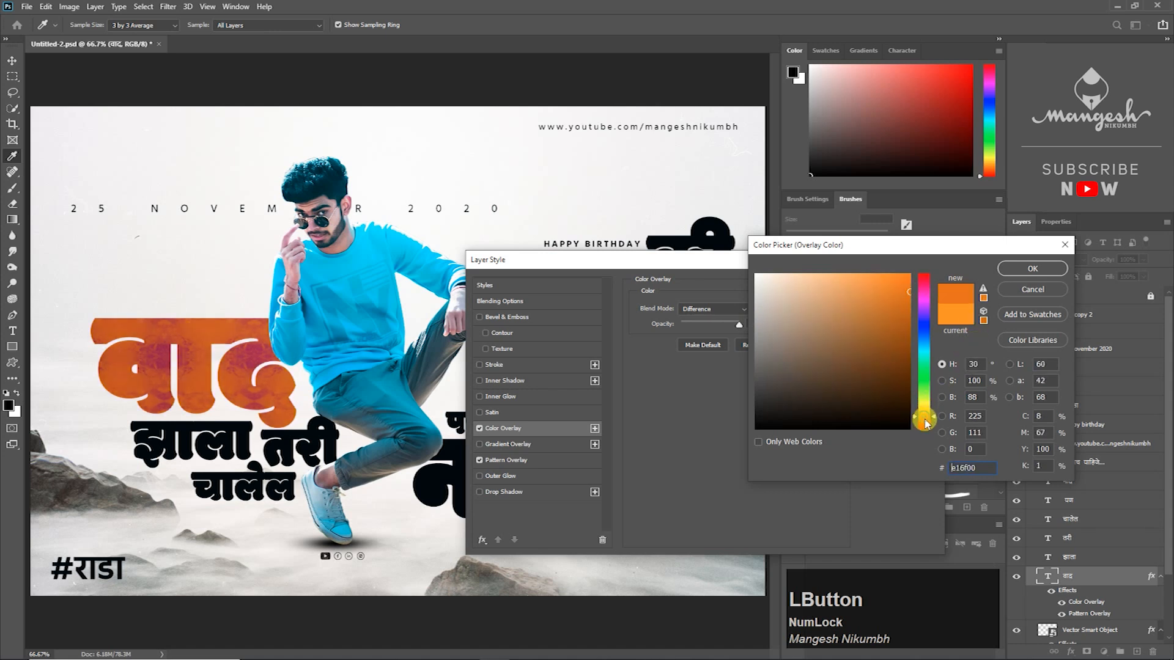
pyautogui.moveTo(914, 327); pyautogui.dragTo(904, 262)
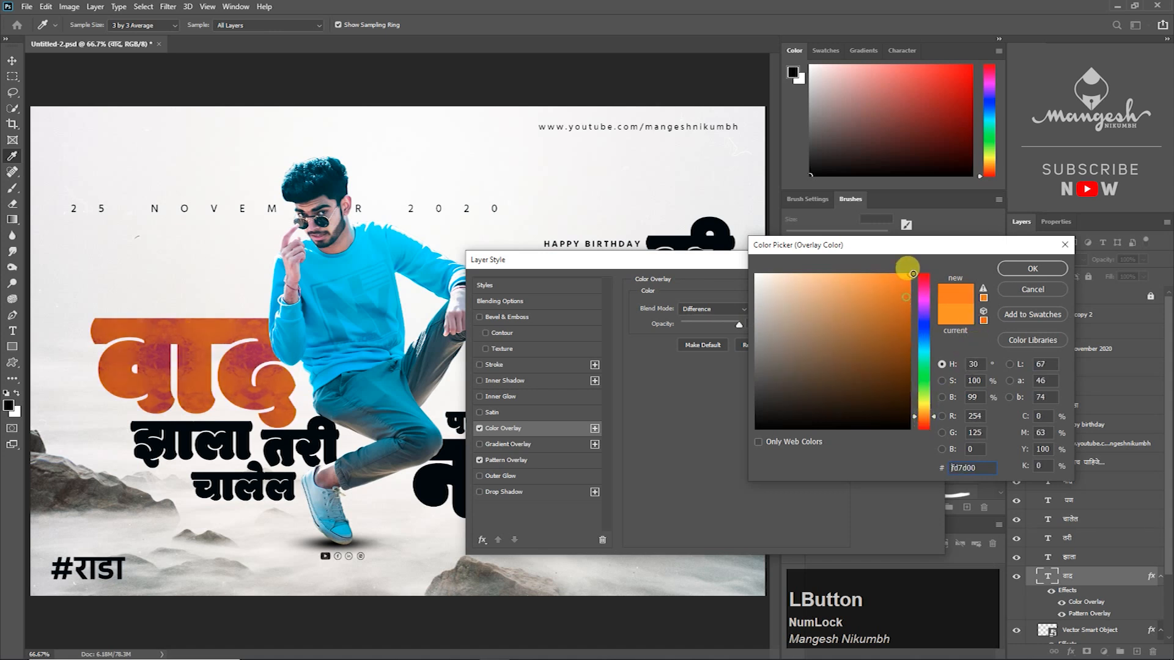
pyautogui.click(1031, 271)
# Step: Set the वाद text's Pattern Overlay scale to 168% and apply the layer style
pyautogui.click(526, 460)
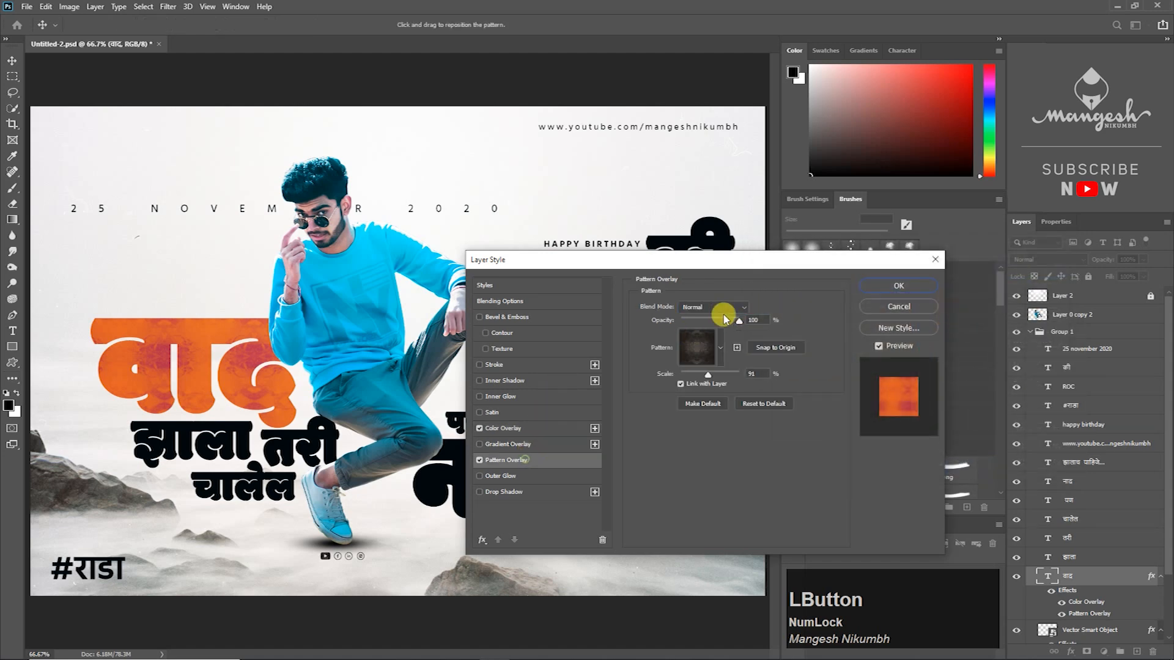
pyautogui.moveTo(708, 374); pyautogui.dragTo(714, 376)
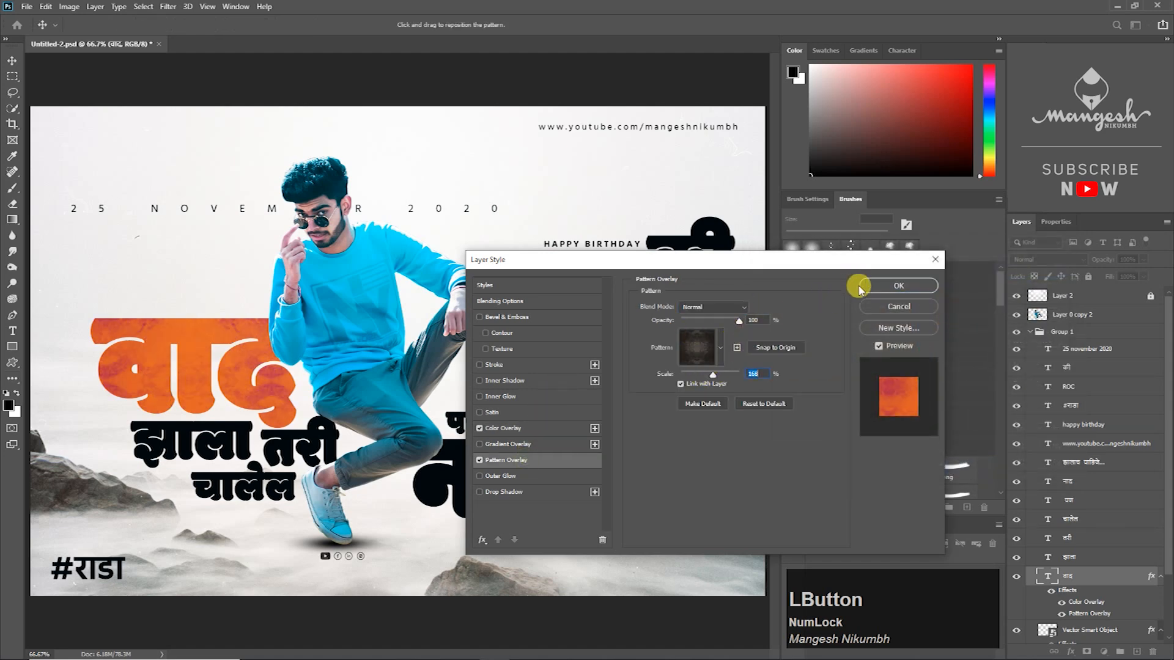
pyautogui.click(886, 287)
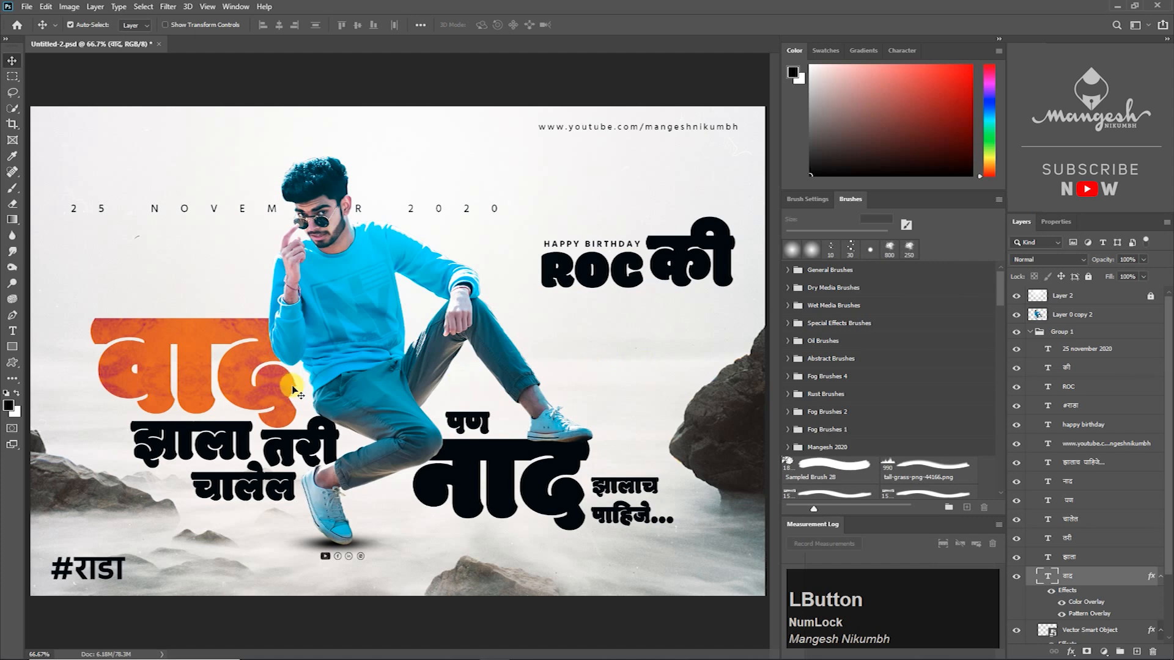
# Step: Copy the layer style of the वाद text and paste it onto the large नाद text
pyautogui.rightClick(1105, 584)
pyautogui.click(952, 366)
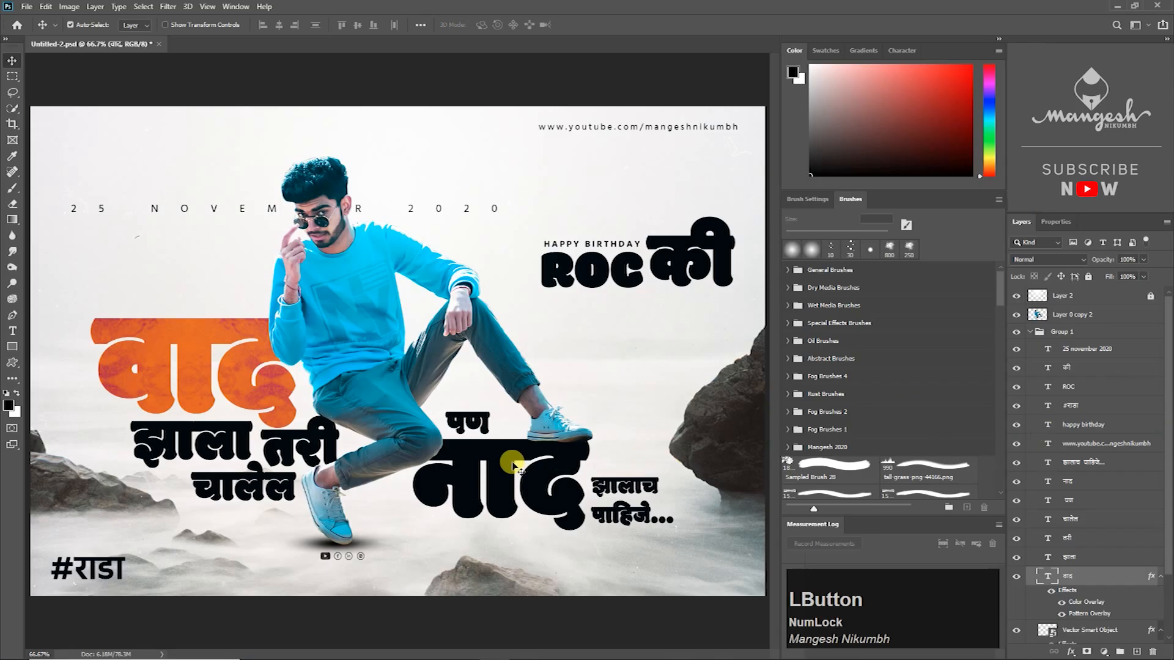
pyautogui.click(513, 464)
pyautogui.rightClick(1114, 483)
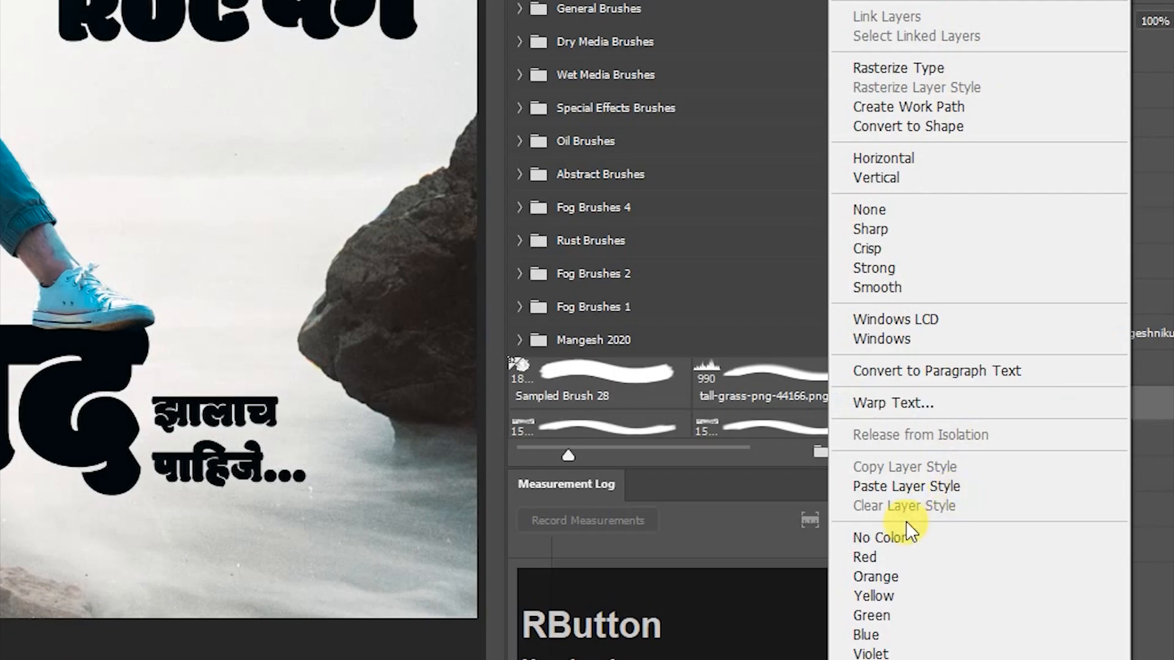
pyautogui.click(1000, 509)
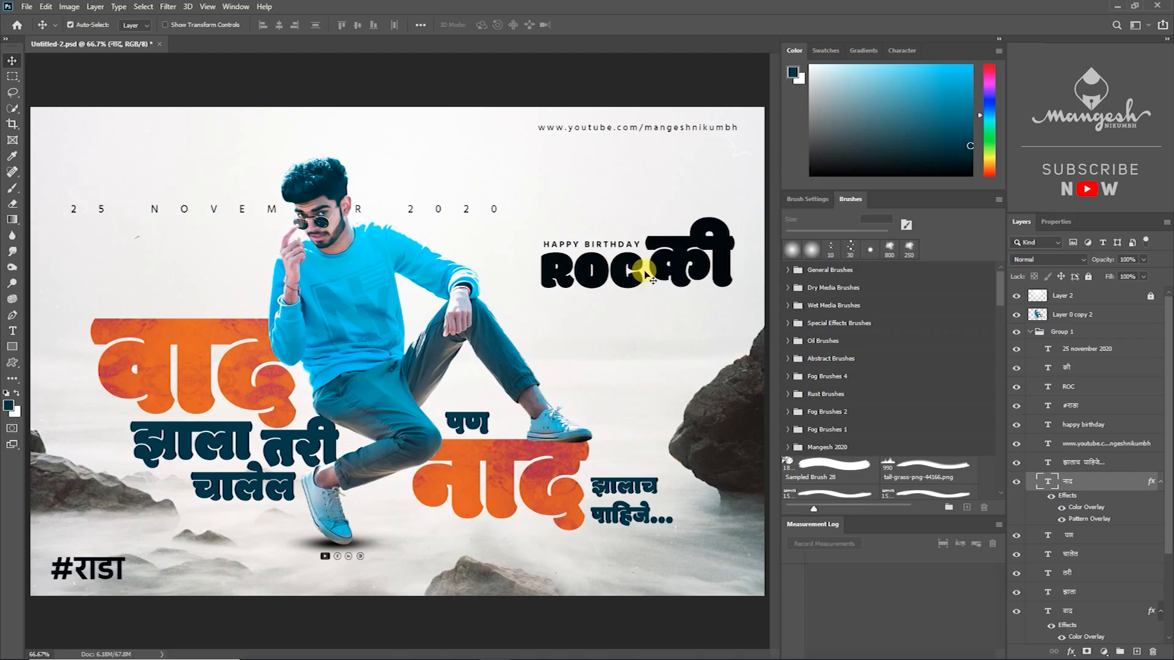
# Step: Paste the copied layer style onto the ROC text
pyautogui.click(635, 287)
pyautogui.rightClick(1088, 386)
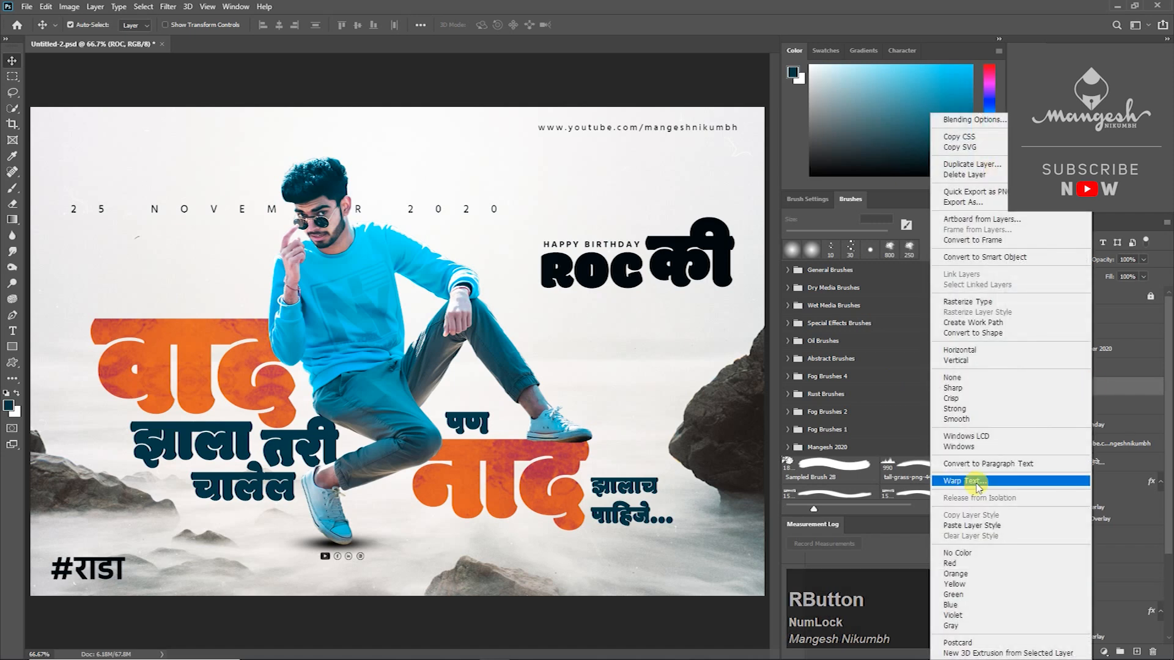
pyautogui.click(968, 525)
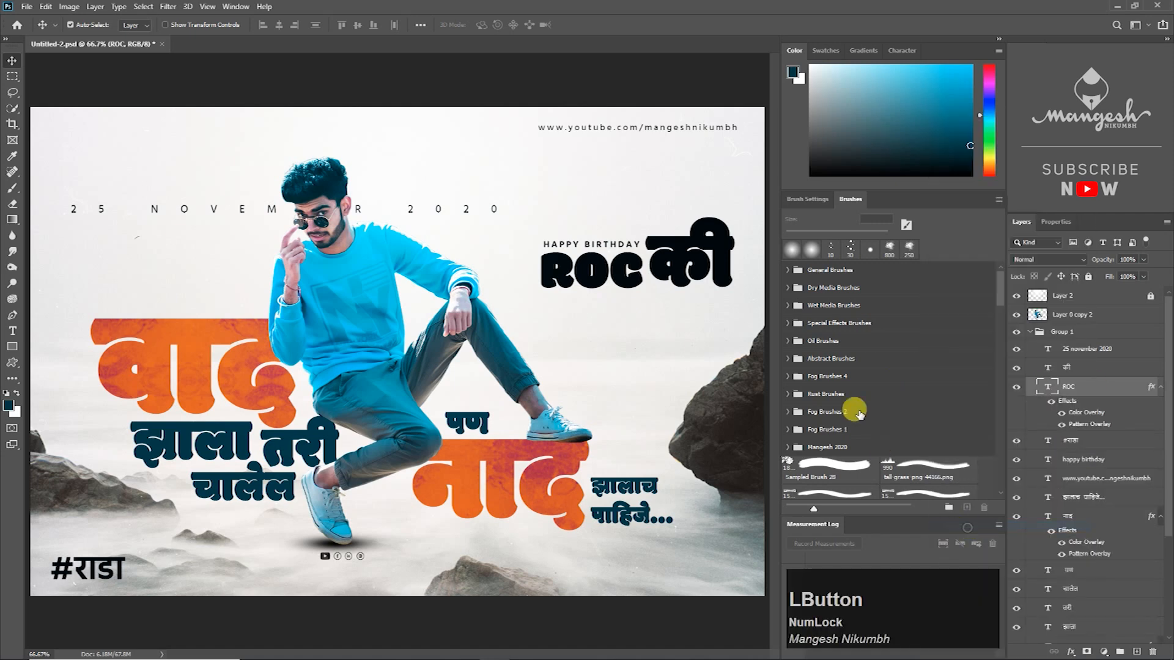
# Step: Change the ROC text's Color Overlay to blue 00afe8, starting from a color sampled on the man's shirt
pyautogui.doubleClick(1092, 391)
pyautogui.moveTo(746, 262); pyautogui.dragTo(967, 285)
pyautogui.click(706, 449)
pyautogui.click(961, 330)
pyautogui.click(324, 270)
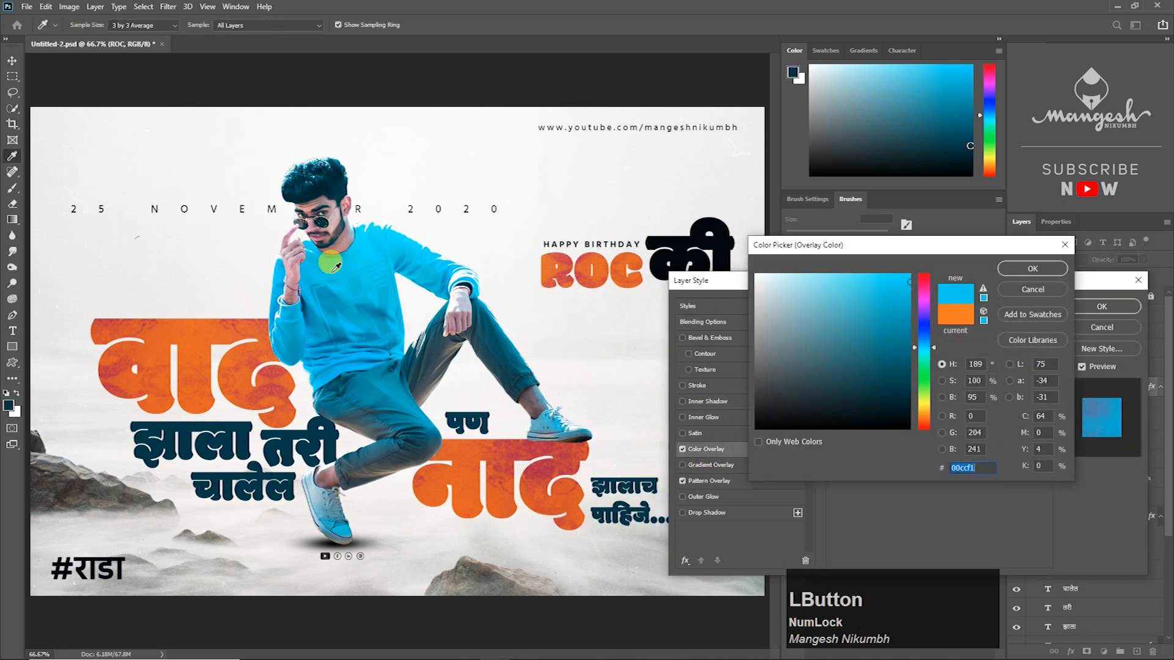
pyautogui.click(909, 288)
pyautogui.moveTo(928, 343); pyautogui.dragTo(924, 344)
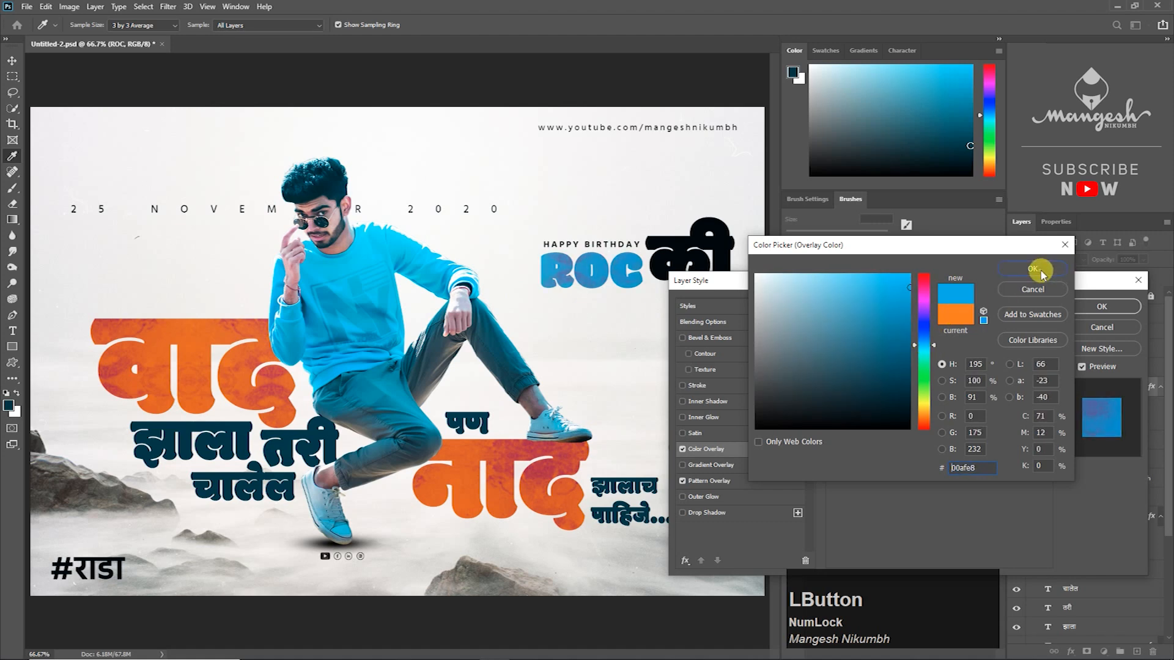
pyautogui.click(1040, 271)
pyautogui.click(1100, 306)
# Step: Paste the copied orange layer style onto the की text beside ROC
pyautogui.click(667, 273)
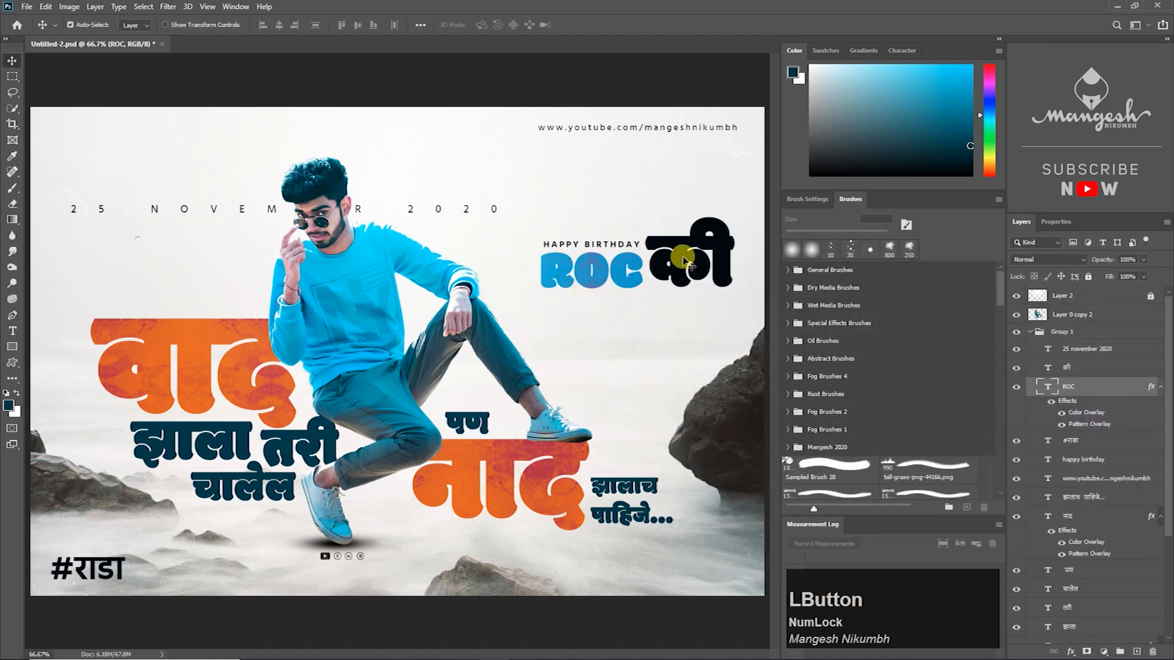
pyautogui.click(683, 259)
pyautogui.rightClick(1100, 367)
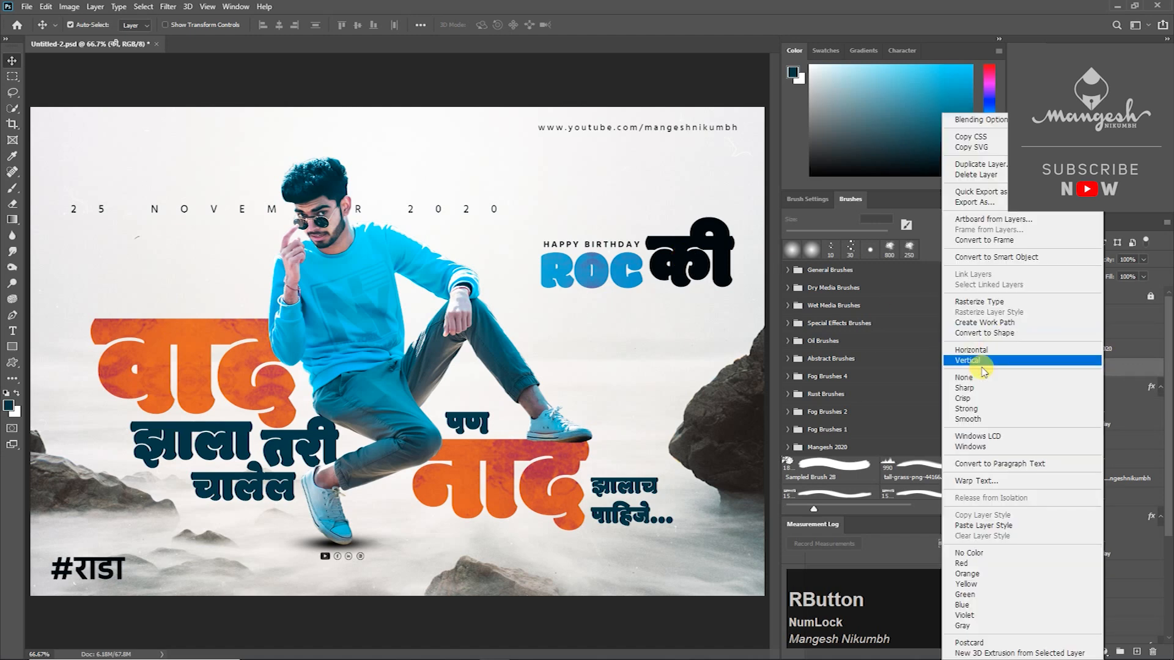
pyautogui.click(983, 525)
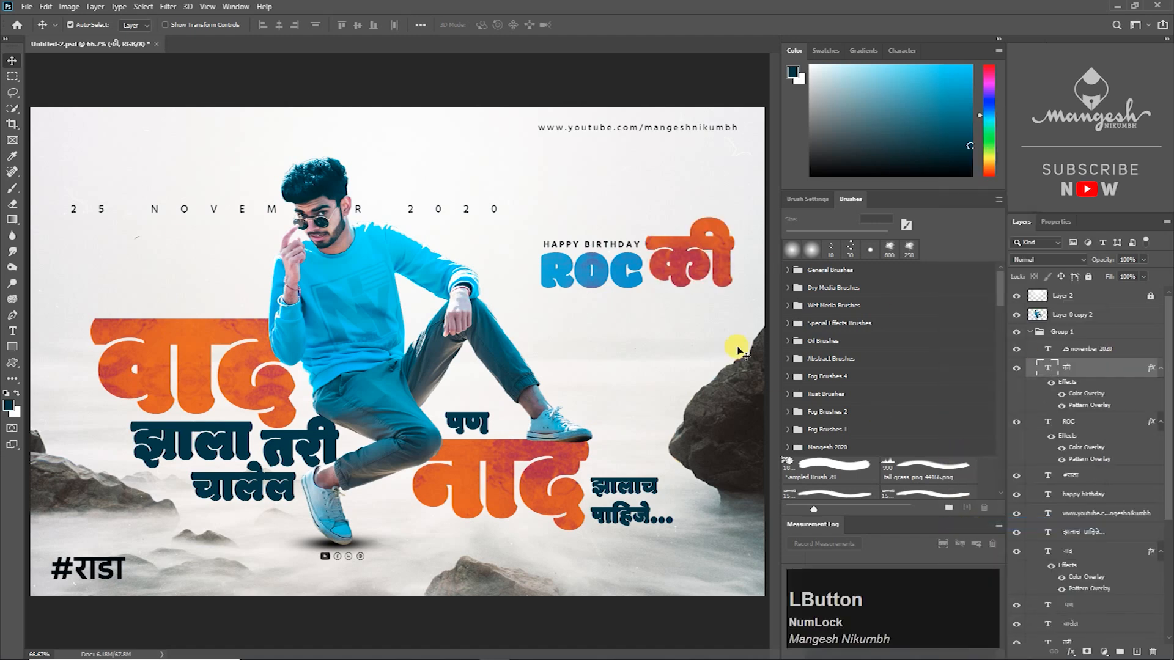
# Step: Change the की text's Color Overlay to dark gray 636667 and apply the layer style
pyautogui.doubleClick(1105, 369)
pyautogui.click(716, 451)
pyautogui.click(961, 329)
pyautogui.click(463, 416)
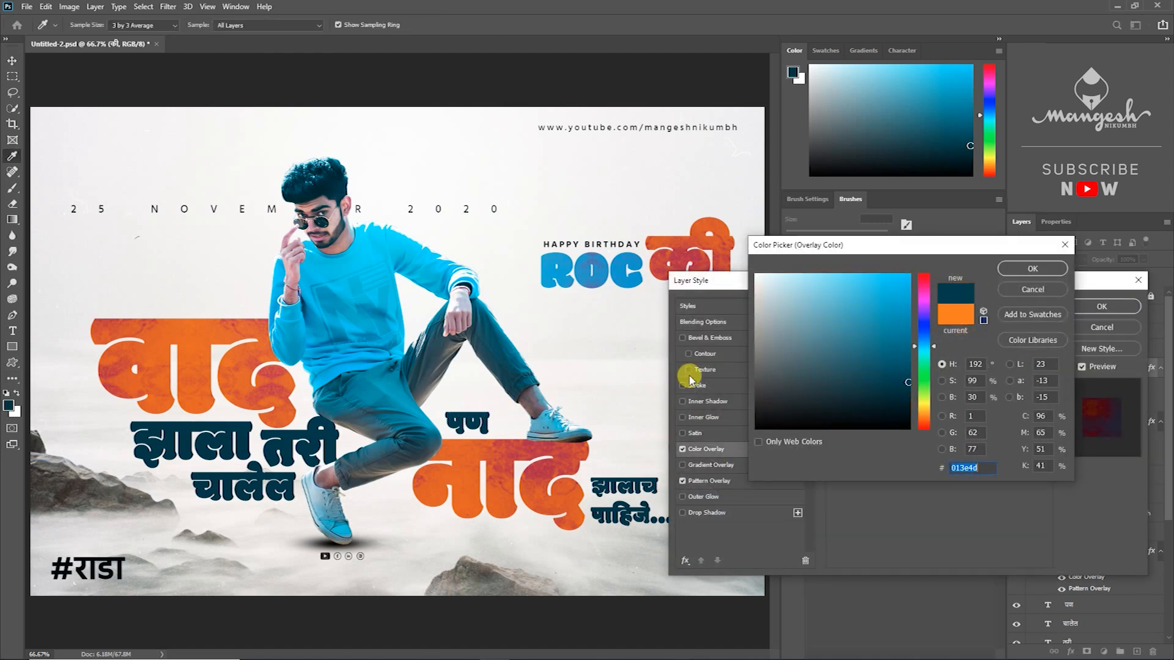
pyautogui.moveTo(779, 377); pyautogui.dragTo(761, 366)
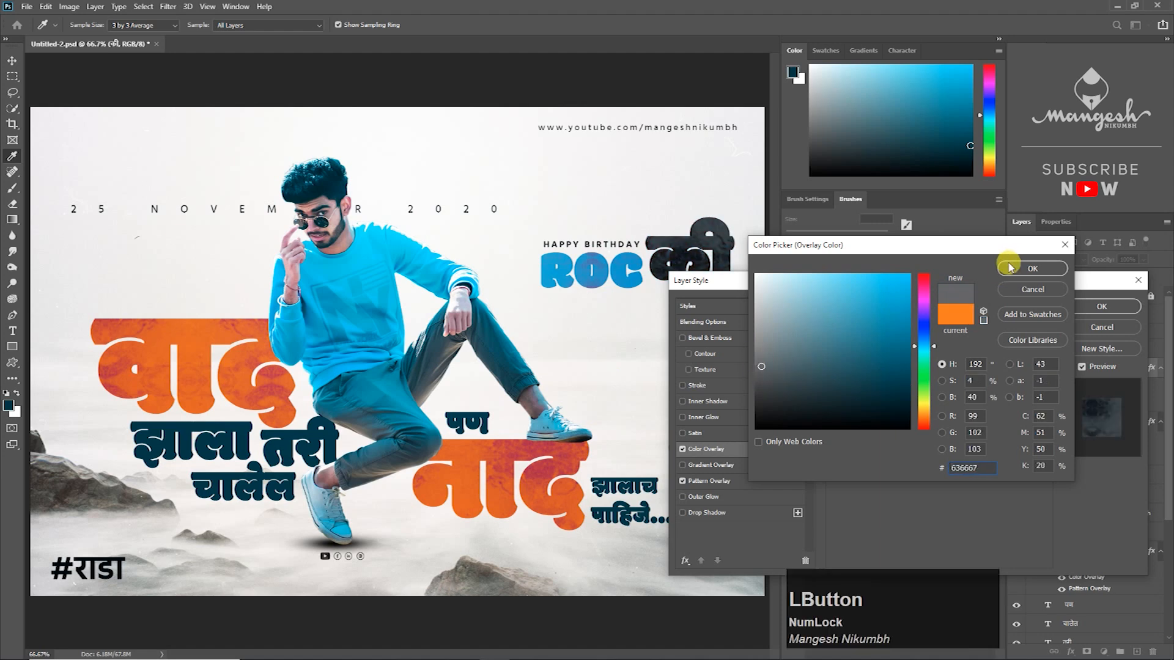
pyautogui.click(1032, 269)
pyautogui.click(1101, 306)
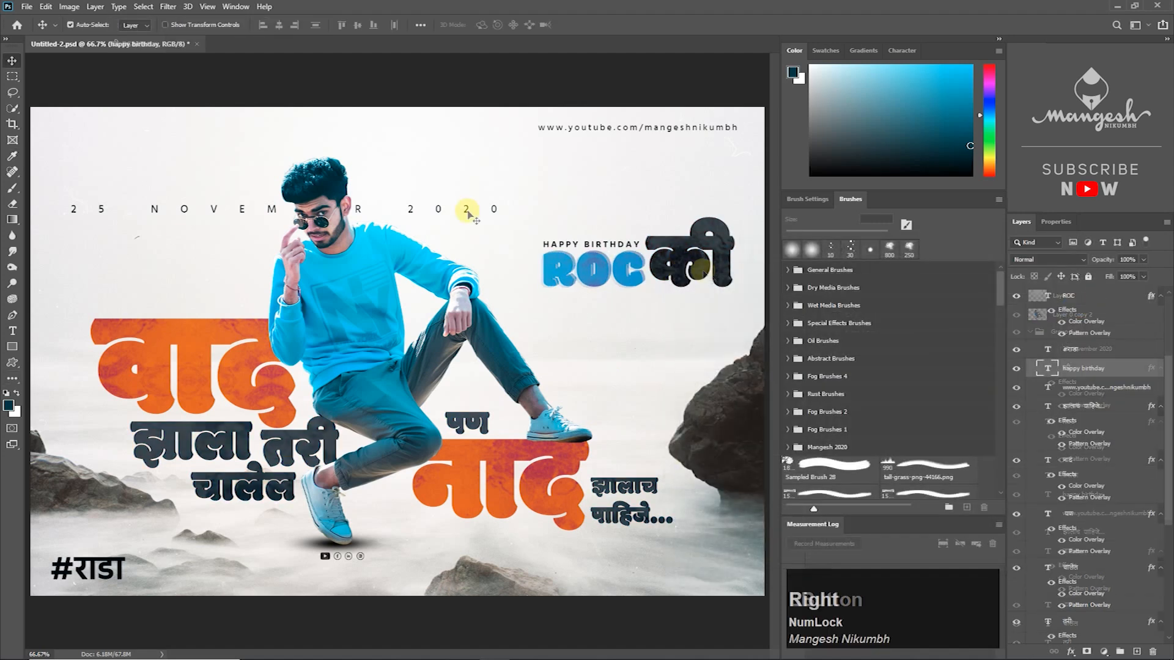
# Step: Add a mask to the 25 November 2020 text and fade several characters using a black 200 px brush at 54% opacity
pyautogui.click(468, 214)
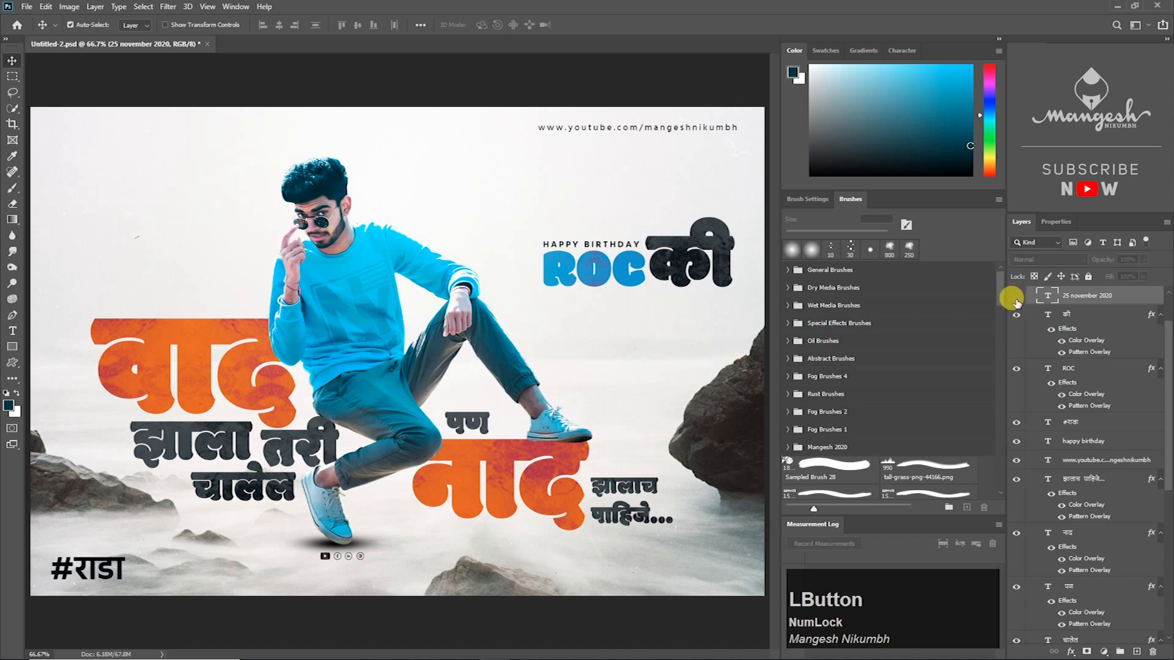
pyautogui.click(1086, 652)
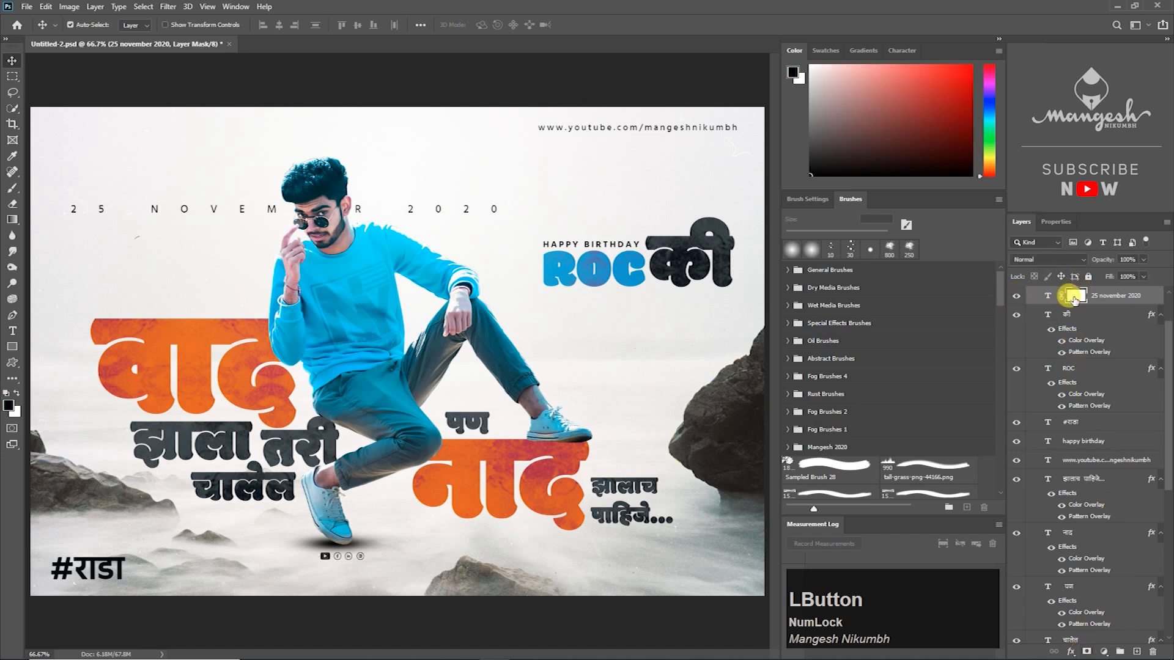
pyautogui.click(12, 188)
pyautogui.press('[')
pyautogui.press('[')
pyautogui.click(280, 25)
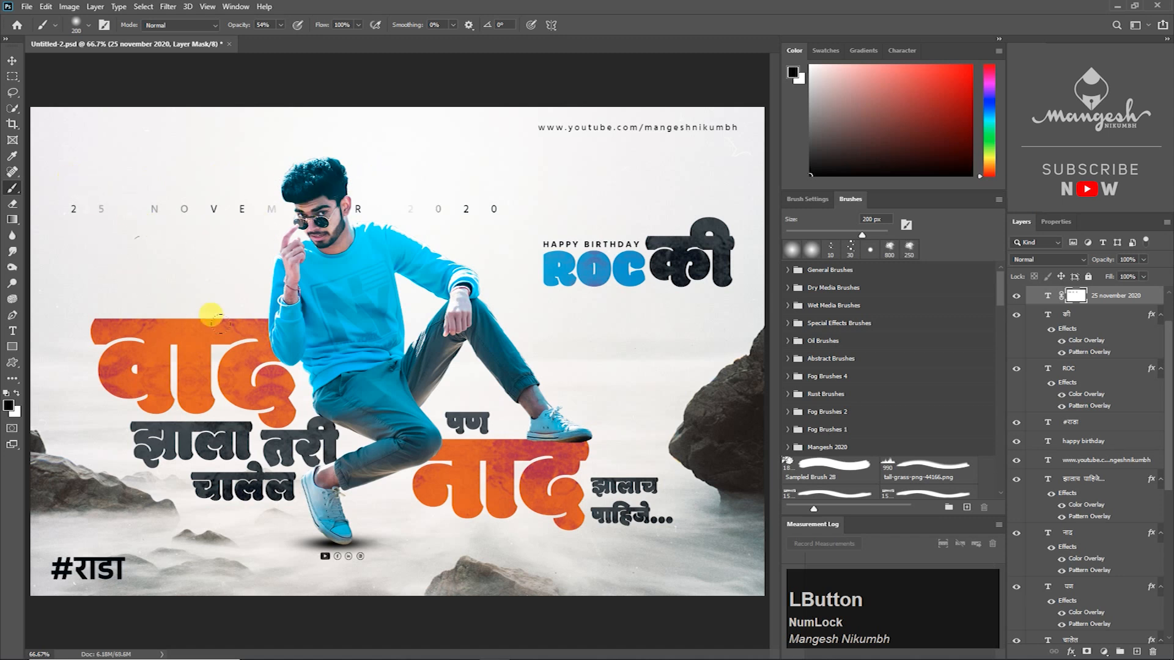
# Step: Shrink the #राडा text toward the lower corner and select a thin strip between it and the canvas edge
pyautogui.press('ctrl')
pyautogui.keyDown('ctrl'); pyautogui.click(79, 568); pyautogui.keyUp('ctrl')
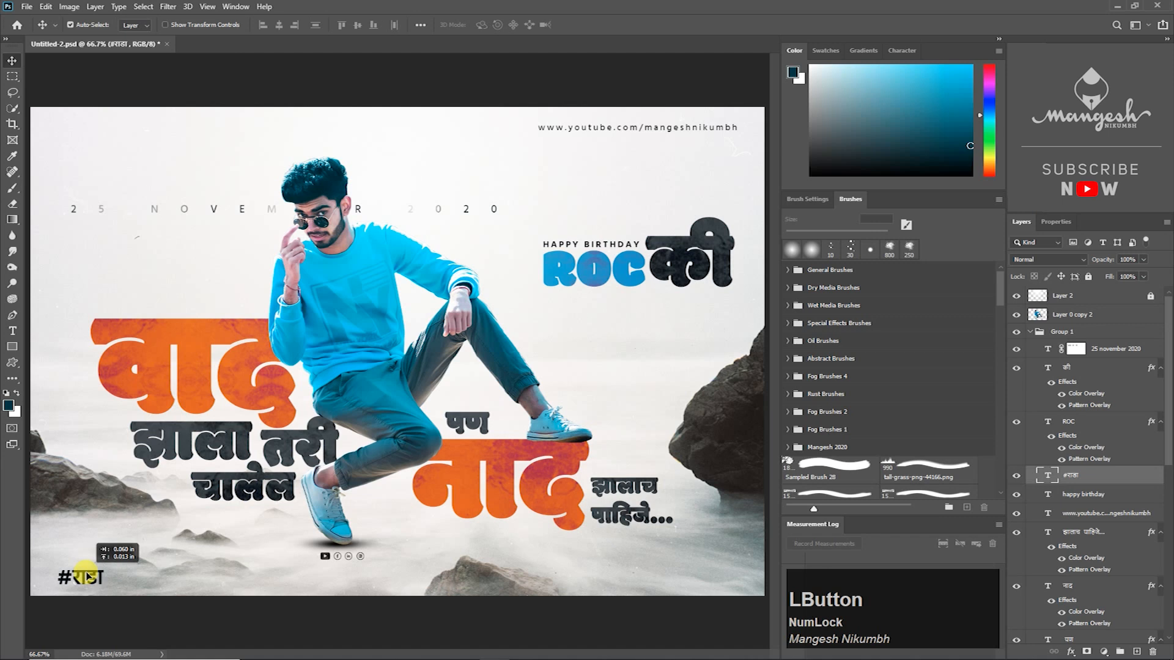
pyautogui.press('m')
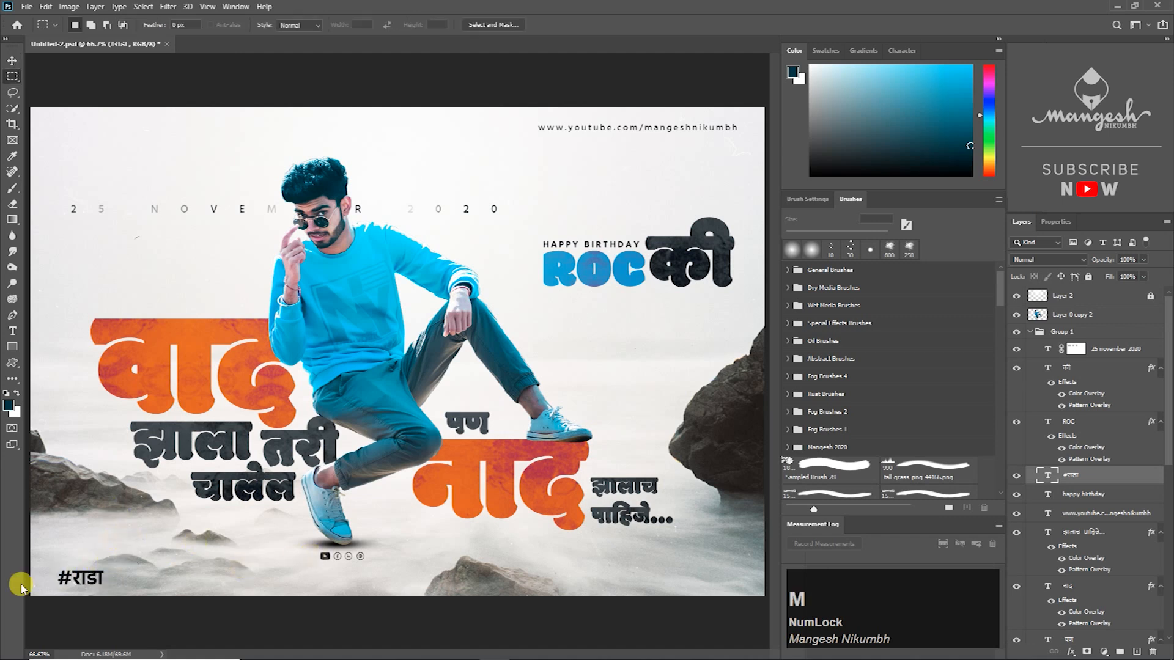
pyautogui.click(14, 78)
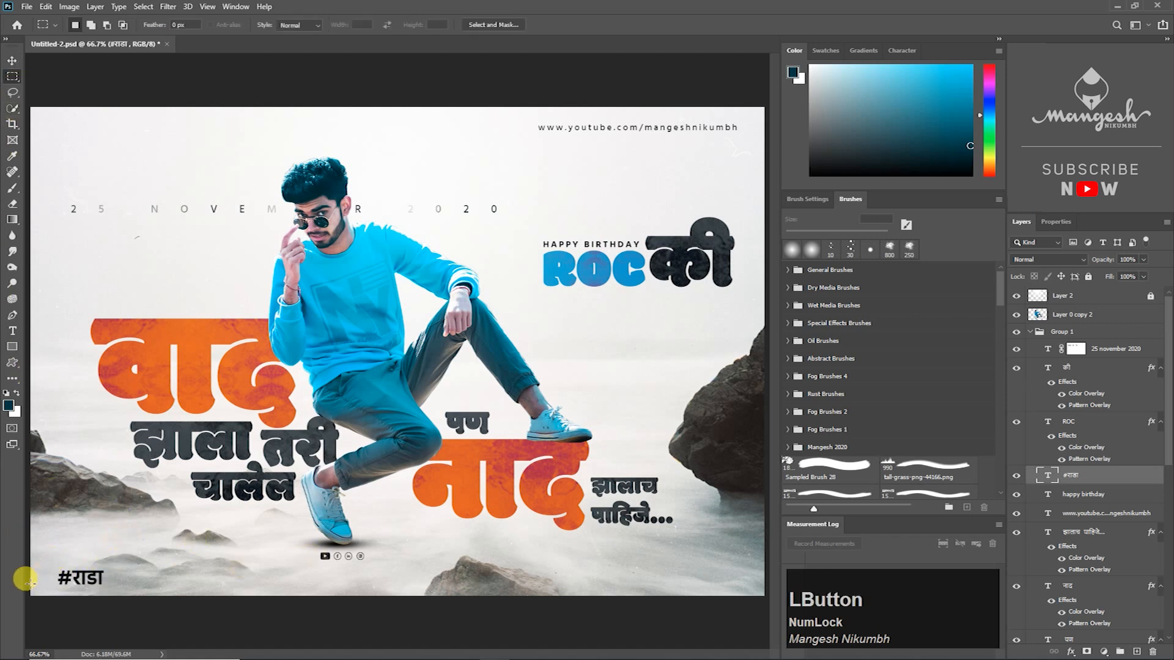
pyautogui.moveTo(27, 577); pyautogui.dragTo(49, 579)
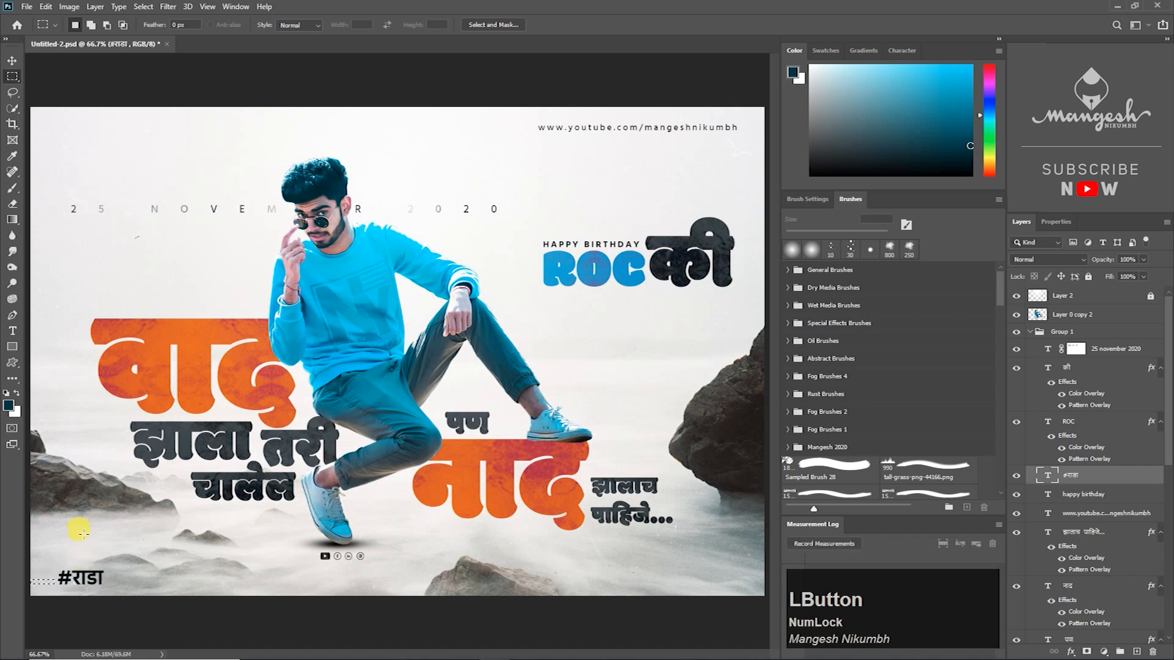
# Step: Fill the strip beside #राडा on a new layer with orange sampled from the वाद text, and nudge the hashtag sideways
pyautogui.press('i')
pyautogui.click(183, 340)
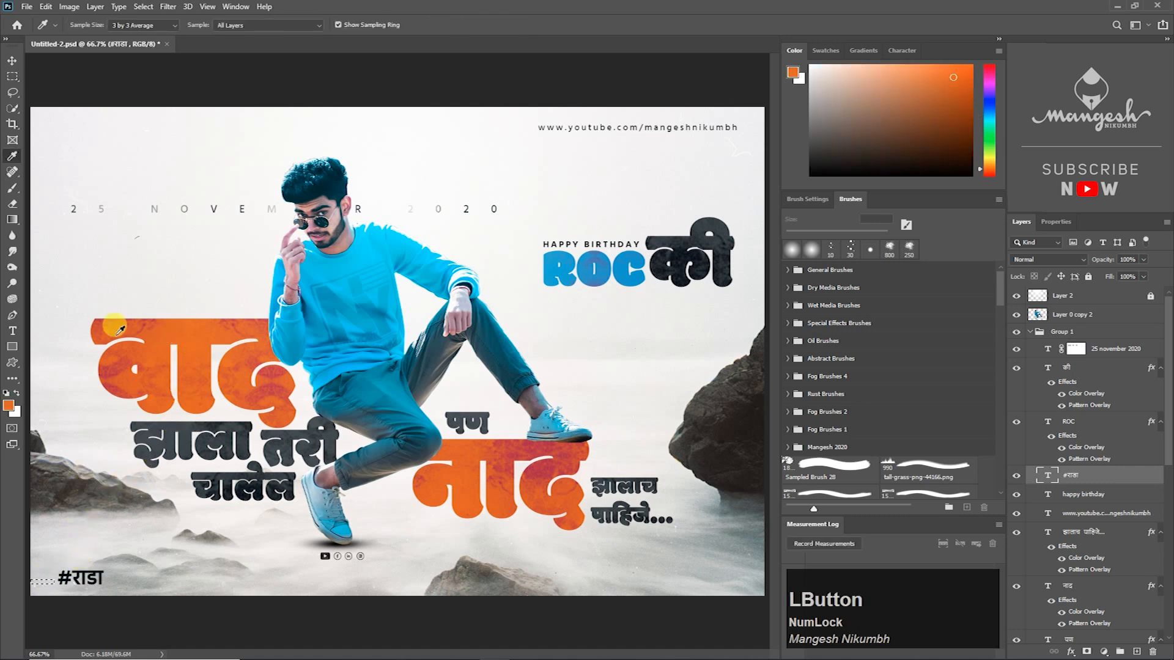
pyautogui.hotkey('alt', 'BackSpace')
pyautogui.press('v')
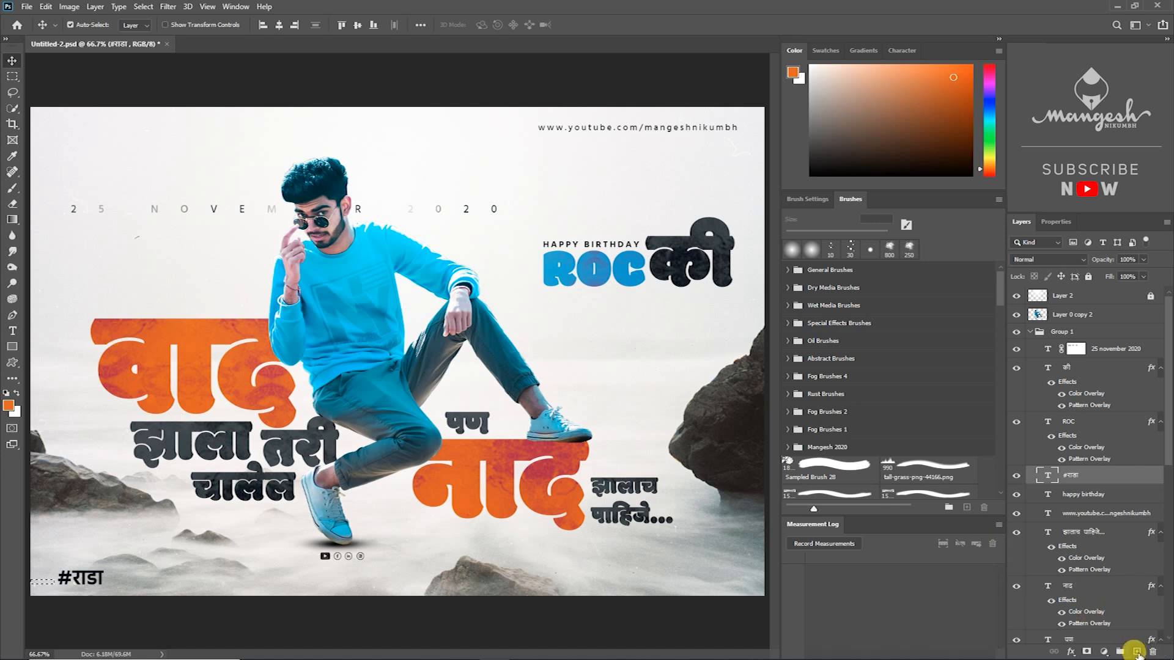
pyautogui.click(1136, 651)
pyautogui.hotkey('alt', 'BackSpace')
pyautogui.press('v')
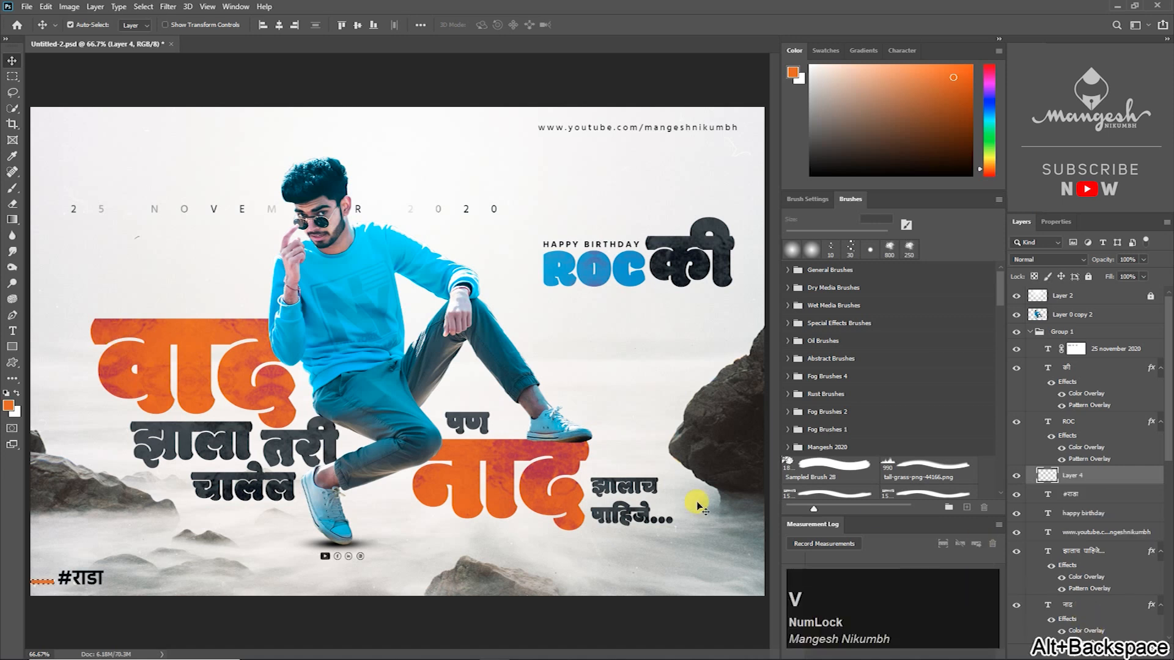
pyautogui.hotkey('ctrl', 'd')
pyautogui.click(215, 469)
pyautogui.press('Right')
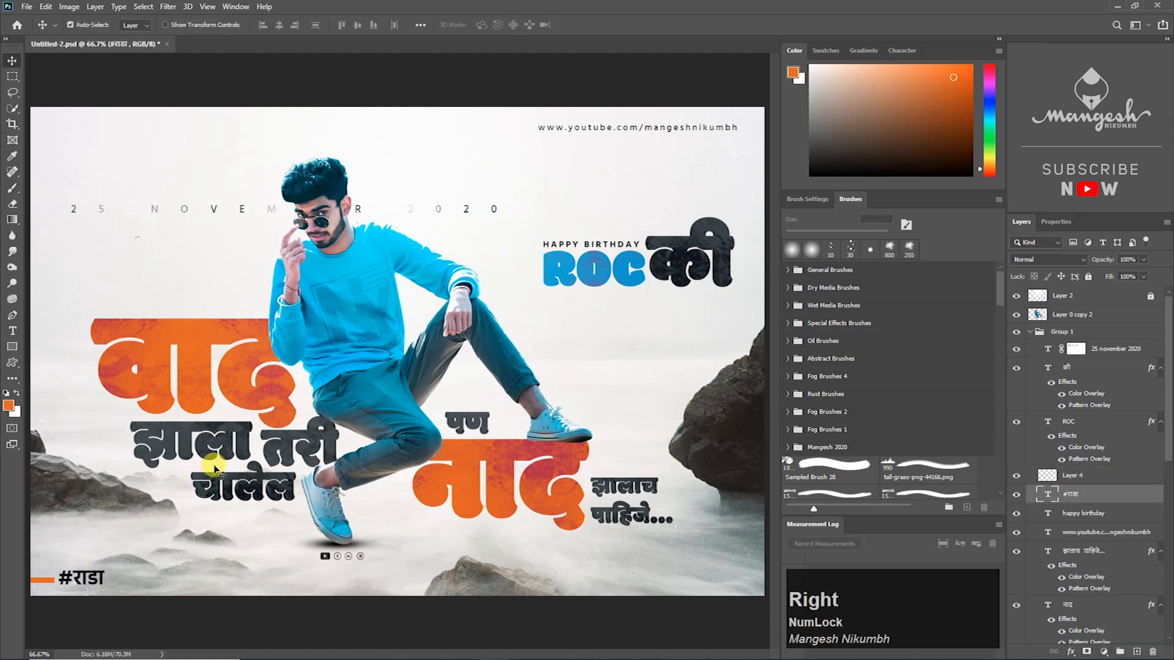
# Step: Add a thin bar between the YouTube URL and the canvas edge on a new layer, filled with blue sampled from ROC
pyautogui.click(698, 130)
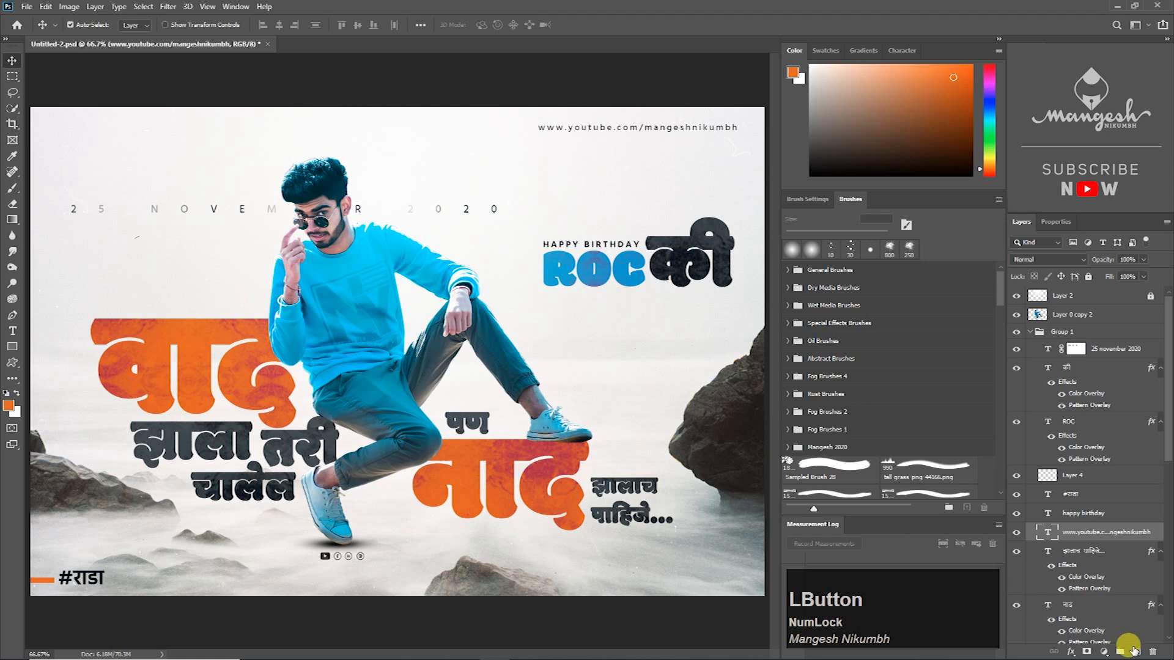
pyautogui.click(1135, 651)
pyautogui.press('m')
pyautogui.moveTo(742, 124); pyautogui.dragTo(773, 127)
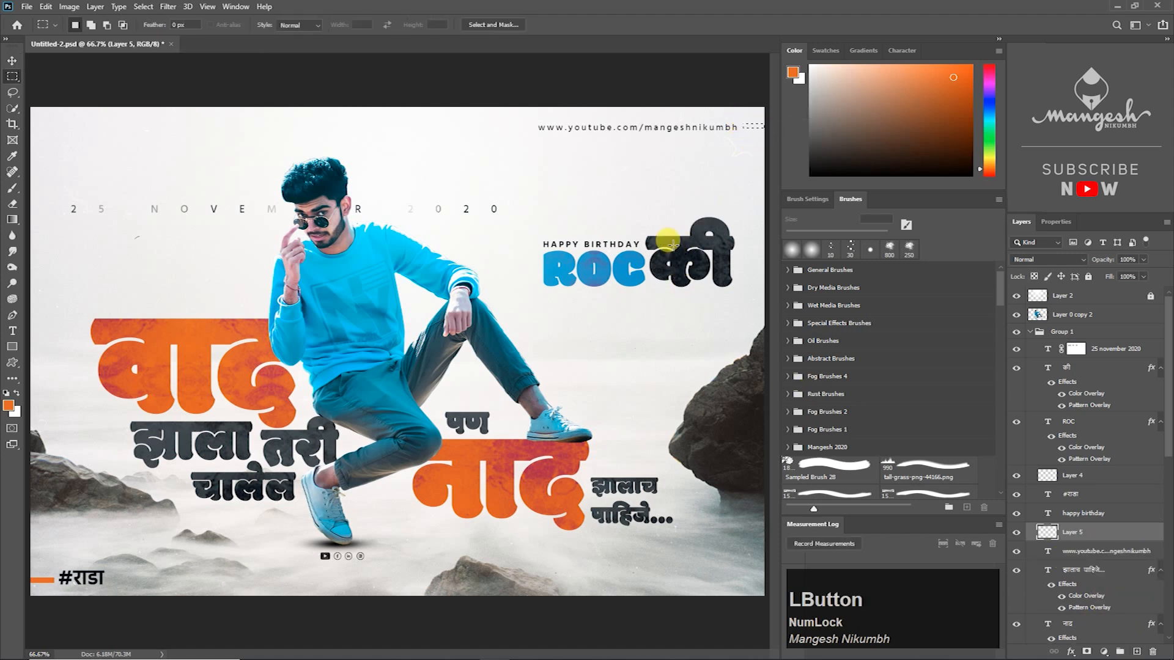
pyautogui.press('i')
pyautogui.click(608, 267)
pyautogui.hotkey('alt', 'BackSpace')
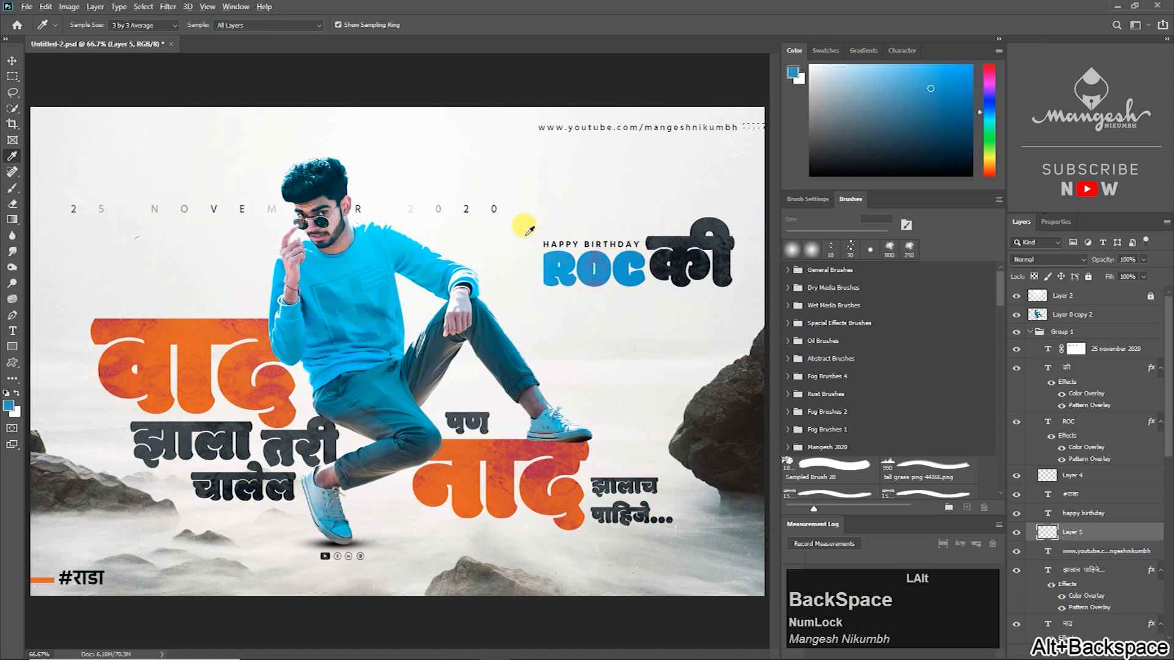
pyautogui.hotkey('ctrl', 'd')
pyautogui.press('v')
pyautogui.press('Down')
pyautogui.press('Down')
# Step: Duplicate the YouTube URL text above वाद and edit the copy down to the designer's full name with a space
pyautogui.keyDown('ctrl'); pyautogui.click(678, 132); pyautogui.keyUp('ctrl')
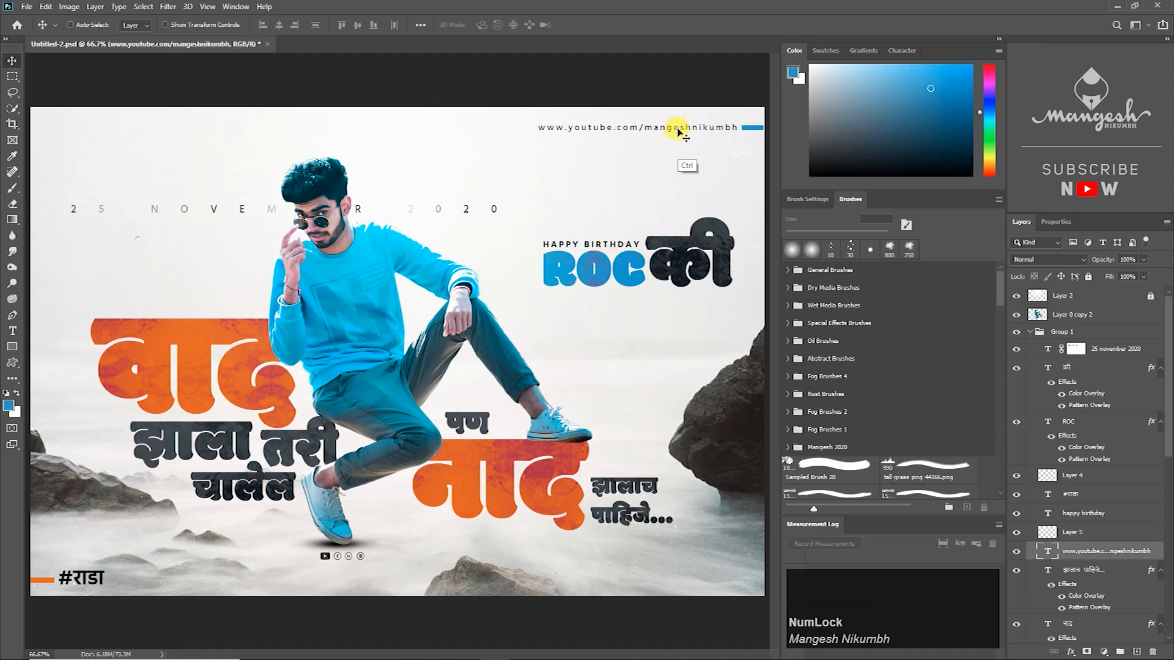
pyautogui.moveTo(663, 132); pyautogui.dragTo(207, 295)
pyautogui.press('t')
pyautogui.click(191, 292)
pyautogui.press('BackSpace')
pyautogui.press('BackSpace')
pyautogui.press('BackSpace')
pyautogui.press('BackSpace')
pyautogui.press('BackSpace')
pyautogui.press('BackSpace')
pyautogui.press('BackSpace')
pyautogui.press('BackSpace')
pyautogui.press('BackSpace')
pyautogui.press('BackSpace')
pyautogui.press('BackSpace')
pyautogui.press('BackSpace')
pyautogui.press('BackSpace')
pyautogui.press('BackSpace')
pyautogui.press('BackSpace')
pyautogui.press('BackSpace')
pyautogui.click(131, 291)
pyautogui.hotkey('ctrl', 'Return')
# Step: Set the designer name text to all caps and change its font style
pyautogui.click(538, 25)
pyautogui.click(538, 331)
pyautogui.click(12, 60)
pyautogui.click(824, 152)
pyautogui.click(904, 73)
pyautogui.click(907, 126)
# Step: Make the first word of the designer name bold and reposition the line just above वाद
pyautogui.click(12, 331)
pyautogui.moveTo(140, 292); pyautogui.dragTo(198, 291)
pyautogui.click(905, 74)
pyautogui.click(905, 85)
pyautogui.click(13, 61)
pyautogui.moveTo(127, 296); pyautogui.dragTo(194, 308)
# Step: Turn a copy of the designer name line into "design by" with a different font style and tracking of 0
pyautogui.moveTo(194, 308); pyautogui.dragTo(198, 292)
pyautogui.doubleClick(1046, 550)
pyautogui.write('design by')
pyautogui.click(12, 61)
pyautogui.click(905, 73)
pyautogui.click(905, 96)
pyautogui.click(859, 100)
pyautogui.write('0')
pyautogui.press('Return')
# Step: Scale down the "design by" line and align its right edge with the designer name
pyautogui.hotkey('ctrl', 't')
pyautogui.moveTo(184, 287); pyautogui.dragTo(217, 281)
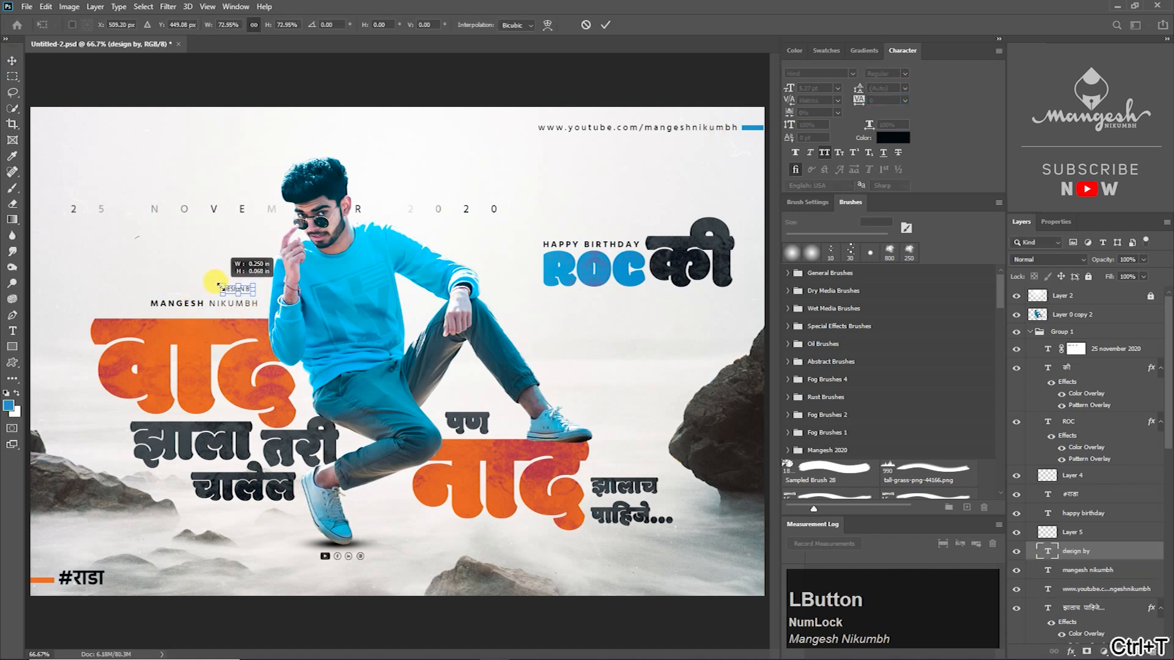
pyautogui.press('Return')
pyautogui.press('Down')
pyautogui.press('Down')
pyautogui.keyDown('shift'); pyautogui.click(1074, 570); pyautogui.keyUp('shift')
pyautogui.click(294, 25)
# Step: Nudge the "design by" and designer name lines into their final spacing above वाद
pyautogui.click(1075, 551)
pyautogui.press('Down')
pyautogui.press('Down')
pyautogui.press('Down')
pyautogui.press('Down')
pyautogui.press('Down')
pyautogui.press('Down')
pyautogui.press('Down')
pyautogui.press('Up')
pyautogui.click(1087, 568)
pyautogui.press('Up')
pyautogui.press('Up')
pyautogui.press('Up')
pyautogui.press('Up')
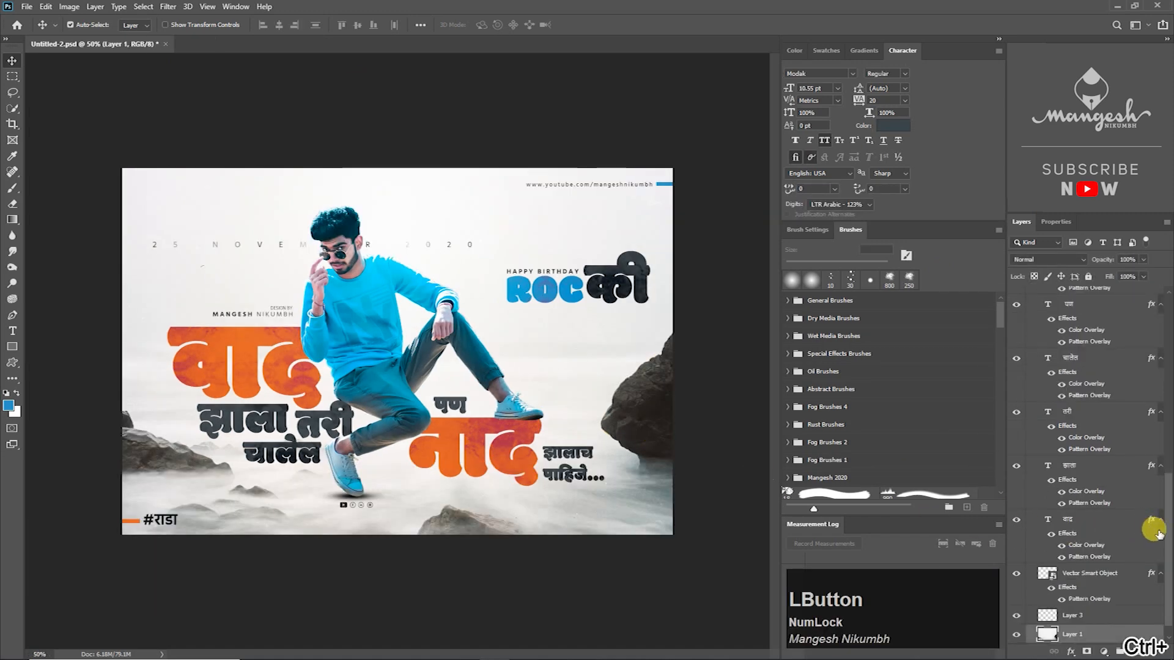
# Step: Add a Color Balance adjustment above background Layer 1 with midtones at Cyan-Red -26 and Yellow-Blue +24
pyautogui.scroll(-1, 1161, 584)
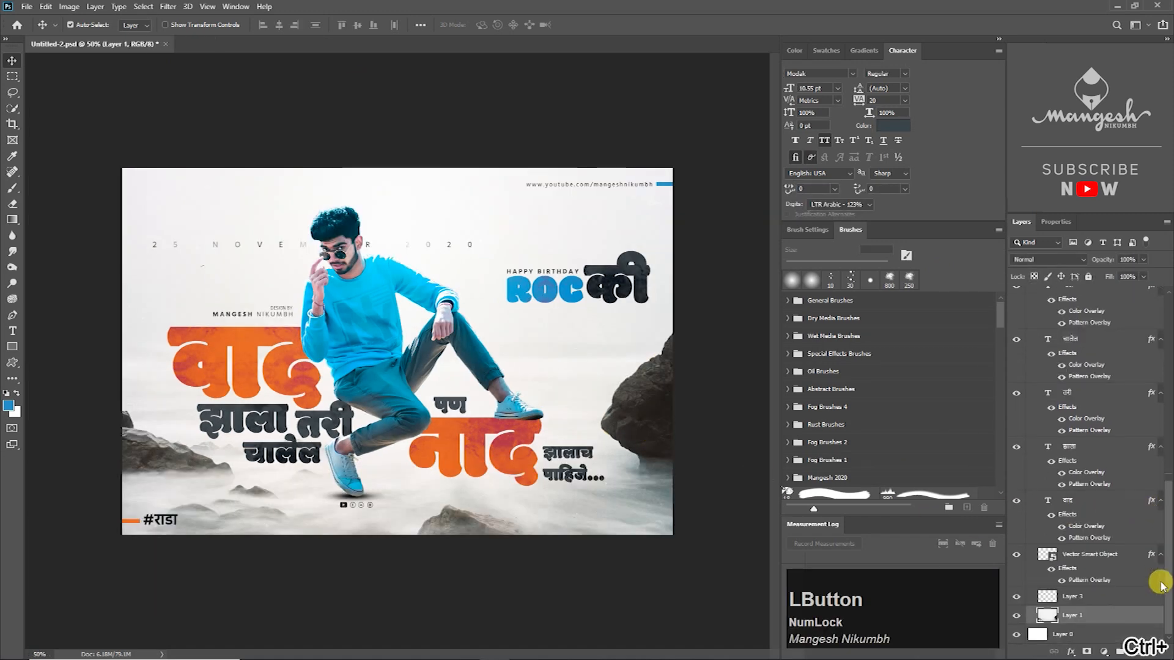
pyautogui.click(1103, 651)
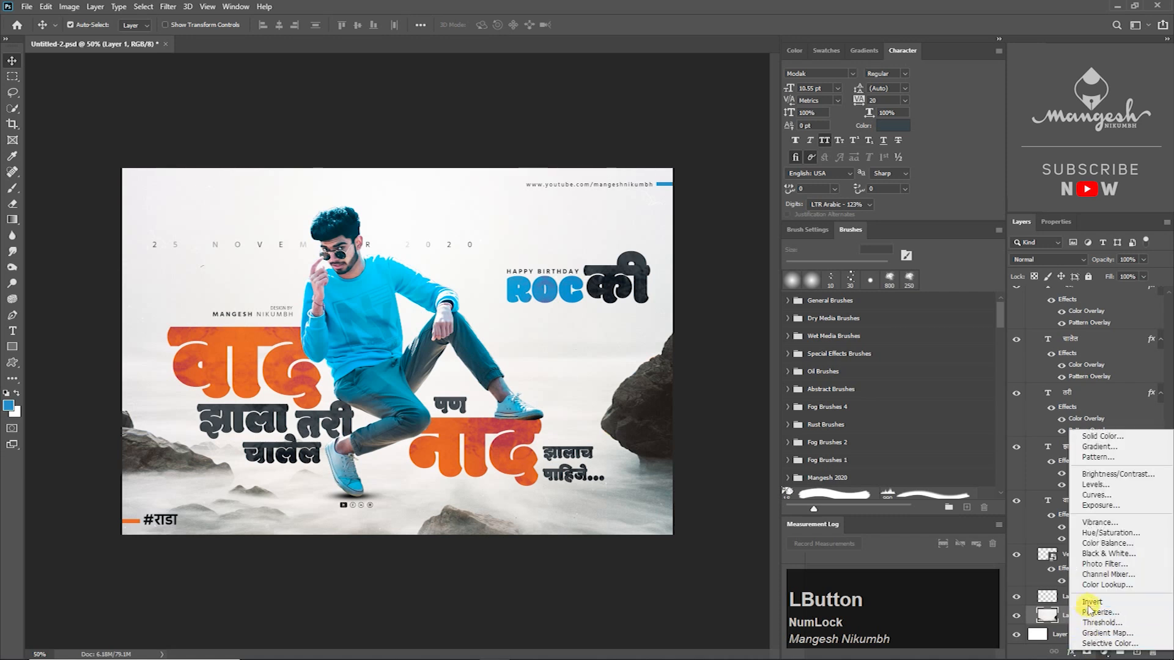
pyautogui.click(1106, 544)
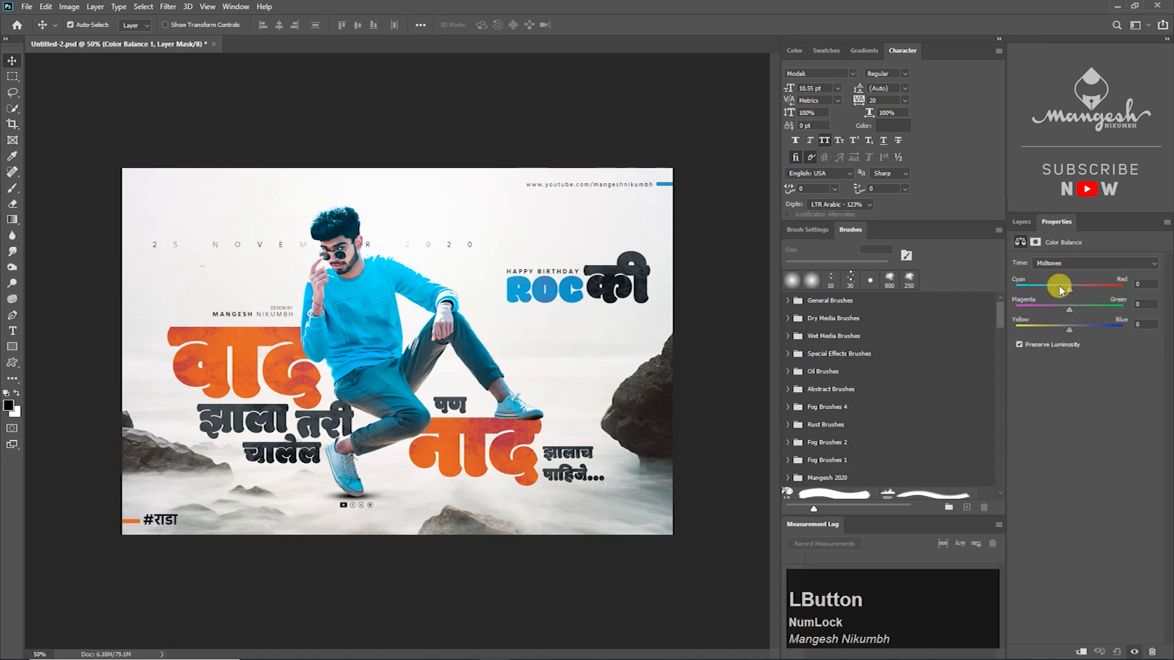
pyautogui.moveTo(1068, 292); pyautogui.dragTo(1056, 293)
pyautogui.moveTo(1051, 290)
pyautogui.mouseDown()
pyautogui.moveTo(1074, 260)
pyautogui.moveTo(901, 220)
pyautogui.moveTo(906, 231)
pyautogui.mouseUp()
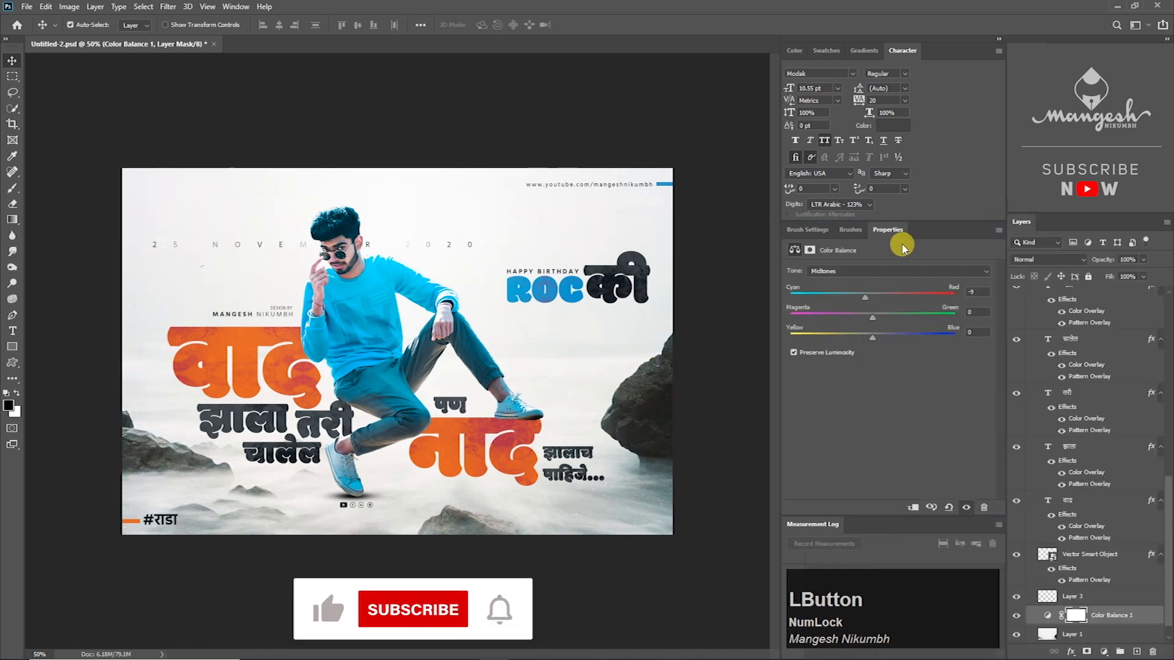
pyautogui.moveTo(841, 298); pyautogui.dragTo(852, 296)
pyautogui.moveTo(873, 337); pyautogui.dragTo(897, 339)
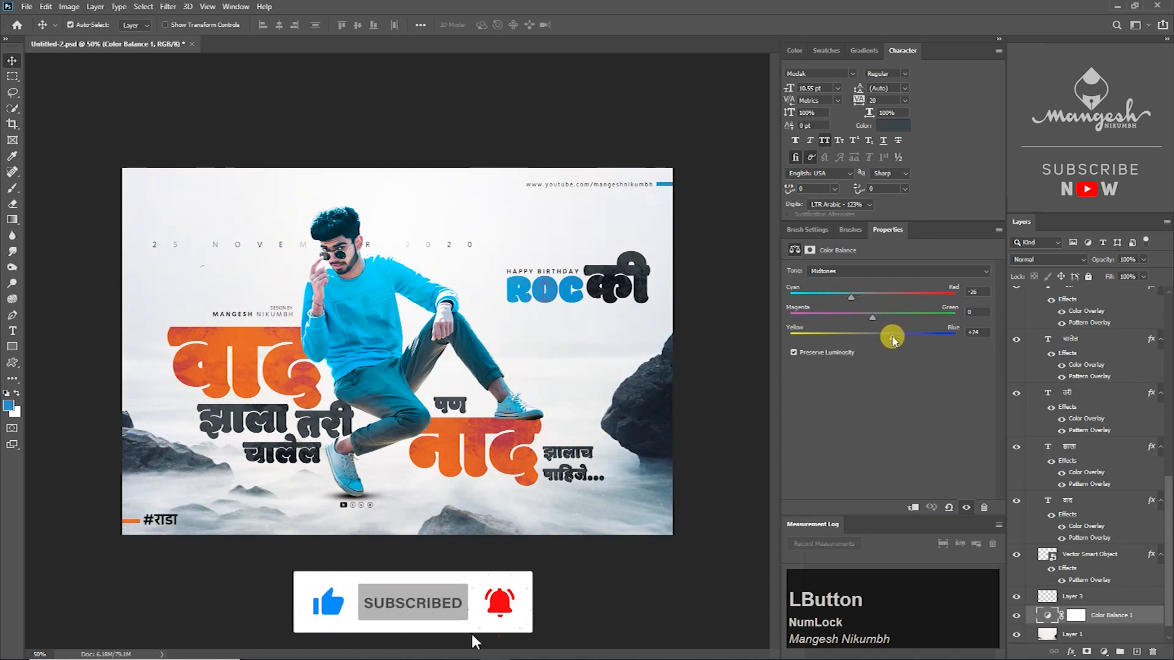
# Step: Reduce the opacity of background Layer 1 to 58%
pyautogui.moveTo(1168, 484); pyautogui.dragTo(1163, 555)
pyautogui.click(1109, 615)
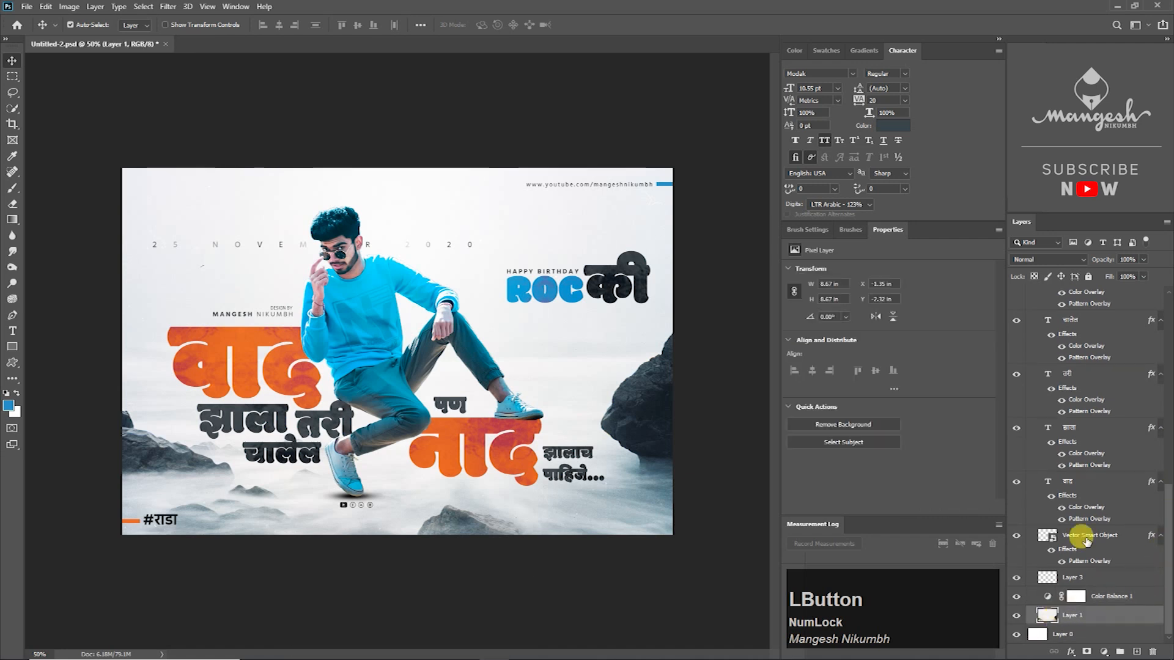
pyautogui.click(1143, 261)
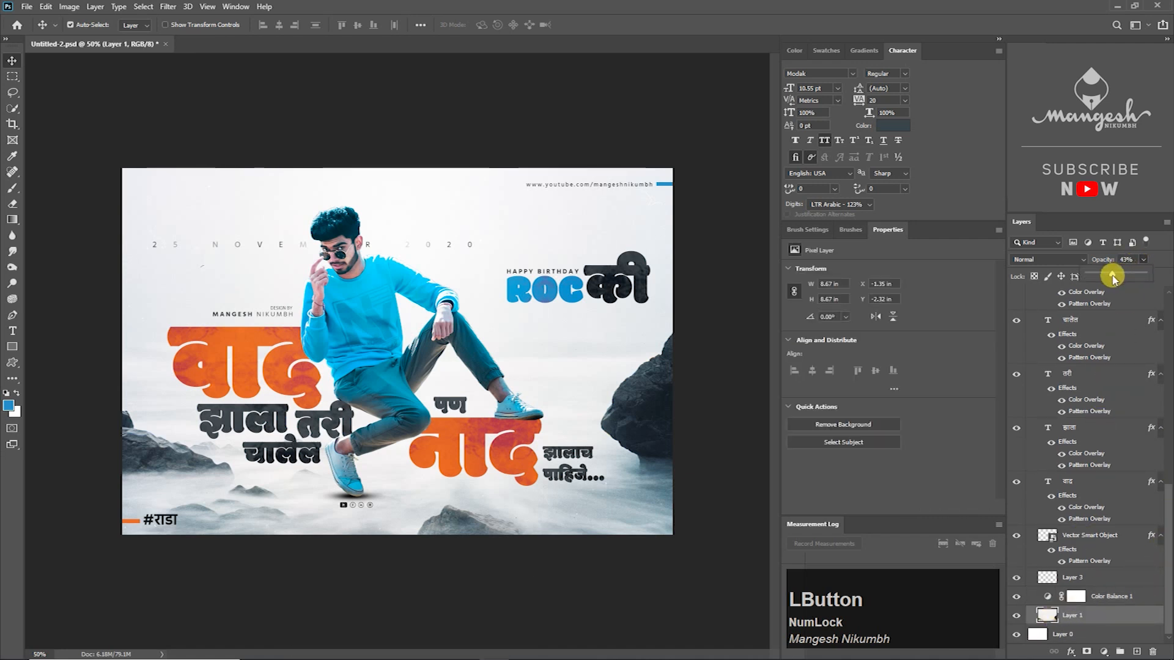
pyautogui.moveTo(1113, 276); pyautogui.dragTo(1122, 276)
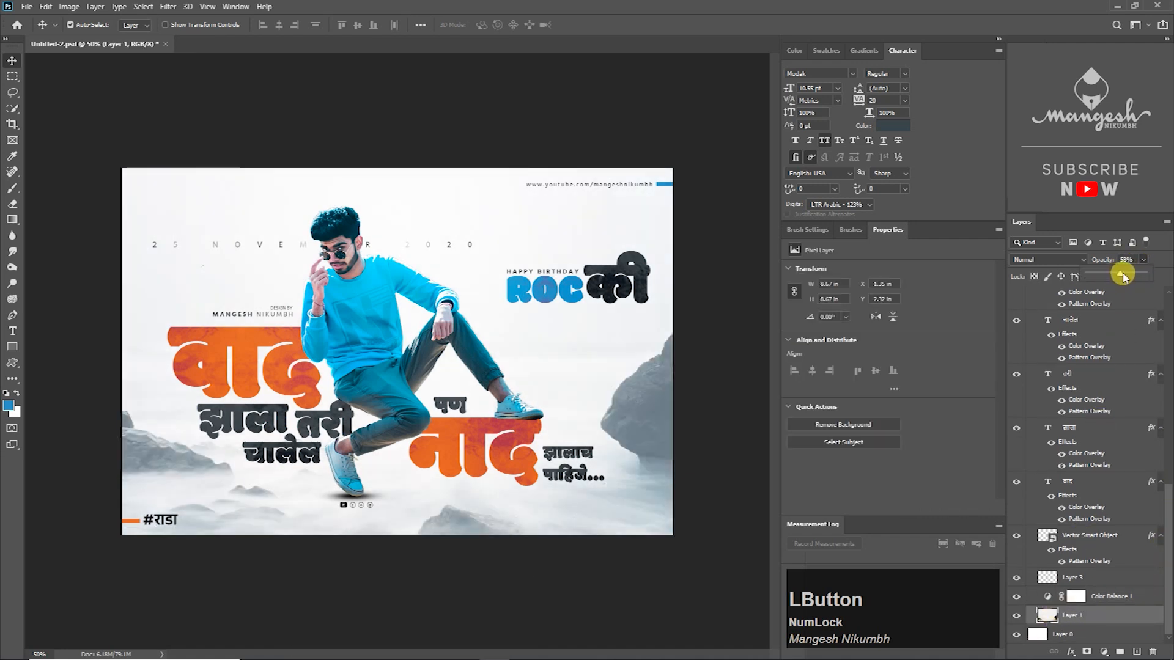
# Step: Set the background Color Balance shadows to Cyan-Red -18 and Yellow-Blue +17, and compare with the adjustment hidden
pyautogui.click(1111, 597)
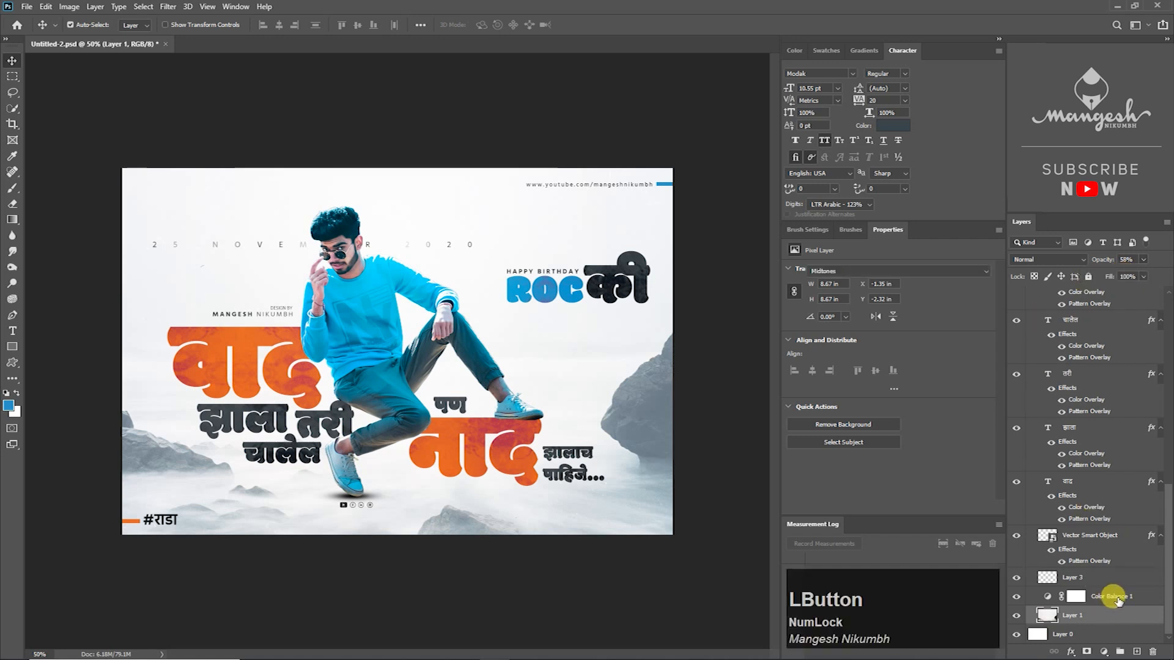
pyautogui.click(869, 279)
pyautogui.click(869, 280)
pyautogui.moveTo(871, 297); pyautogui.dragTo(857, 298)
pyautogui.moveTo(872, 337); pyautogui.dragTo(891, 338)
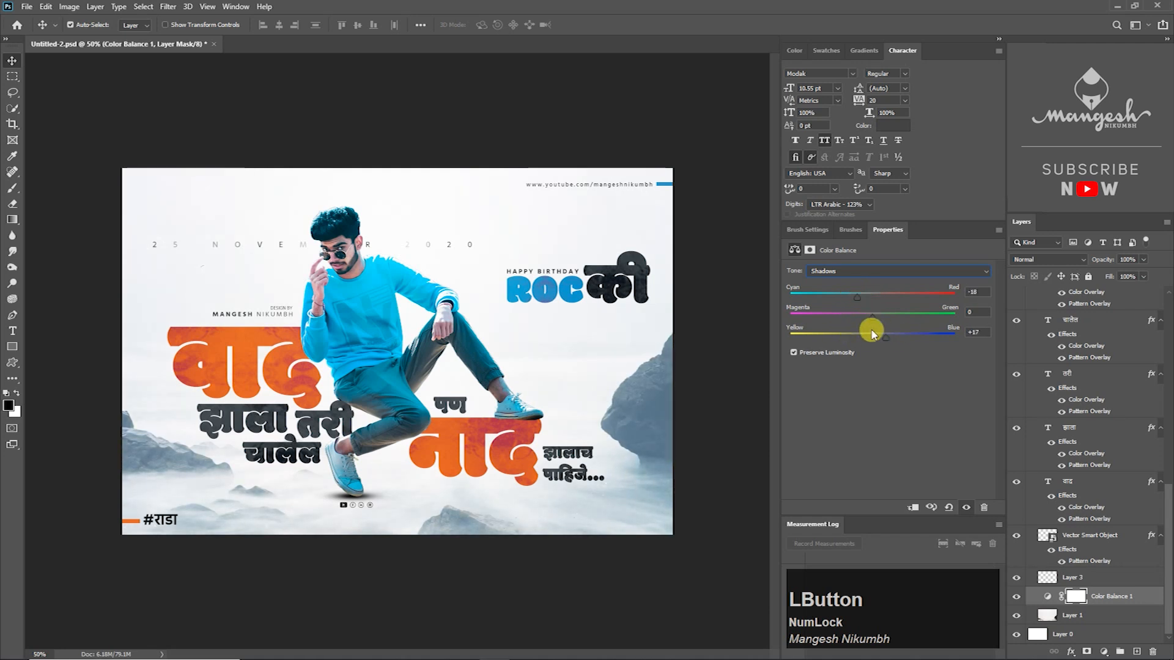
pyautogui.click(1016, 598)
pyautogui.click(1016, 597)
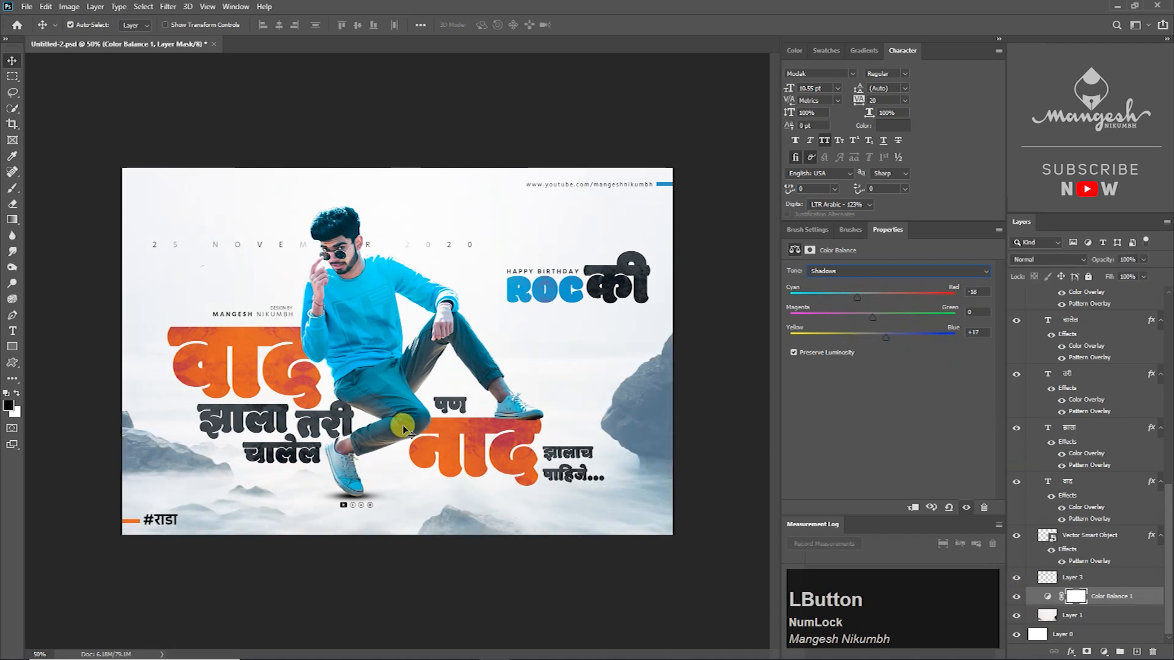
# Step: Clip a Color Balance adjustment to the man's layer with midtones at Cyan-Red -14 and Magenta-Green -12, shifted toward blue
pyautogui.click(404, 426)
pyautogui.click(1016, 296)
pyautogui.click(1017, 297)
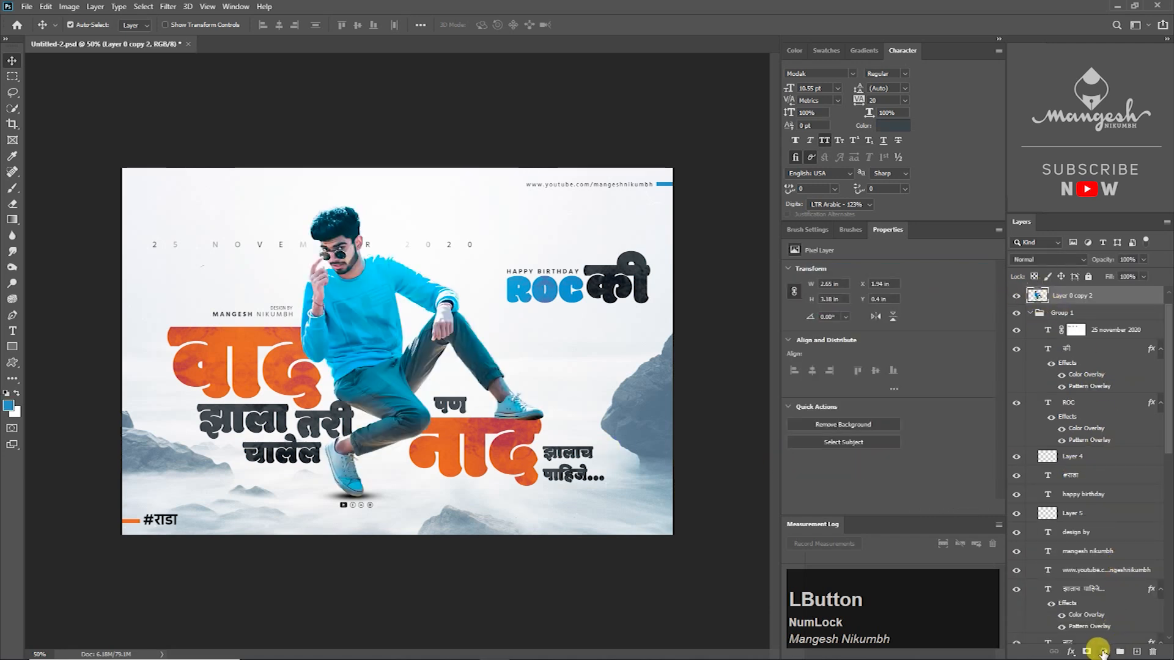
pyautogui.click(1102, 653)
pyautogui.click(1106, 544)
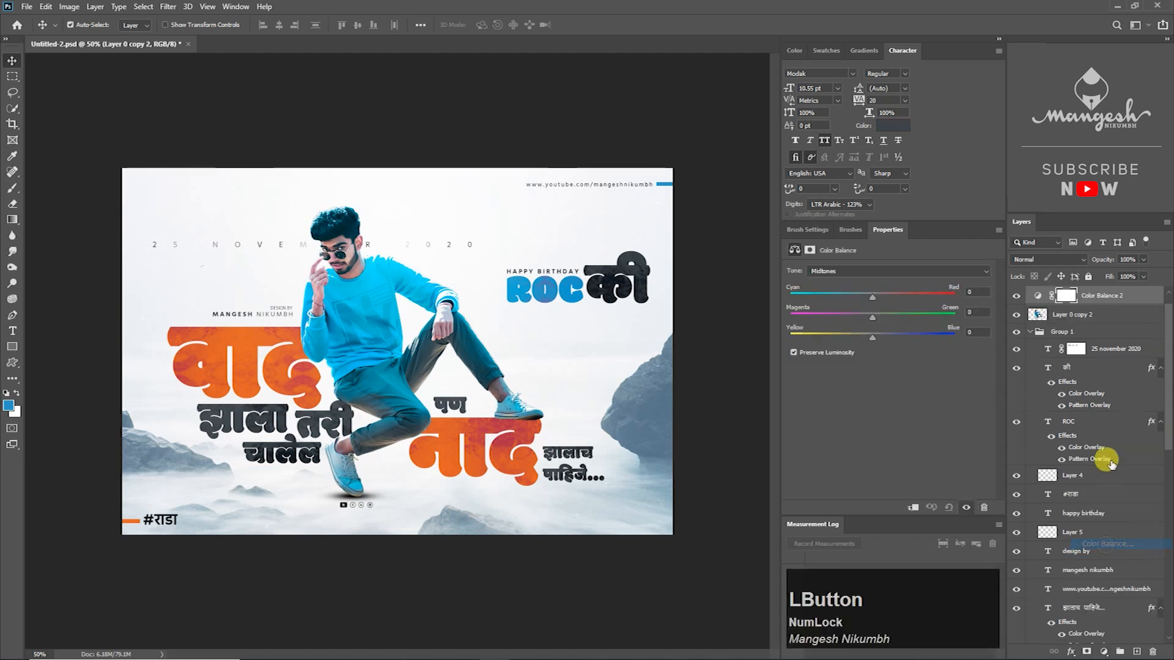
pyautogui.click(912, 507)
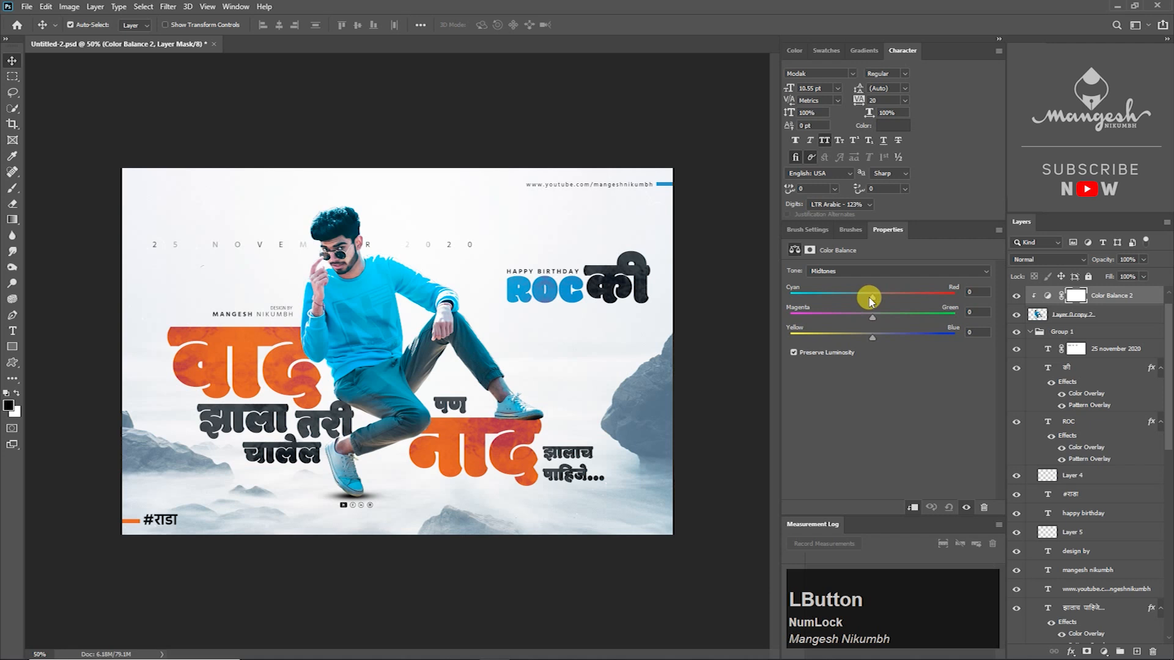
pyautogui.moveTo(860, 298); pyautogui.dragTo(862, 298)
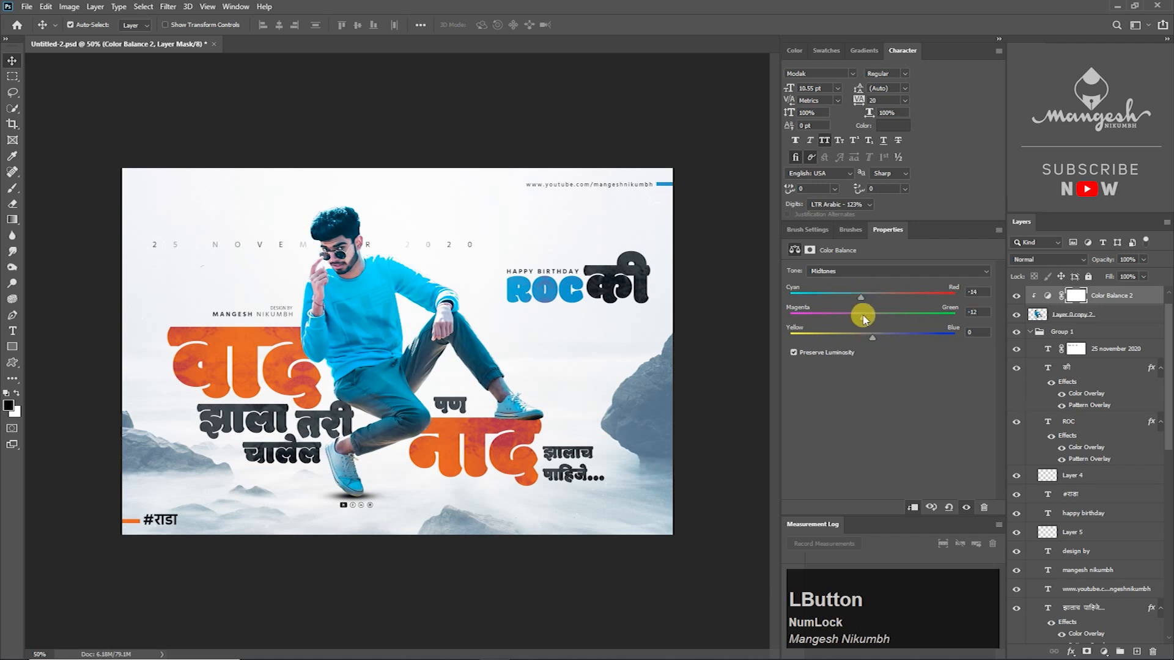
pyautogui.moveTo(872, 340); pyautogui.dragTo(889, 340)
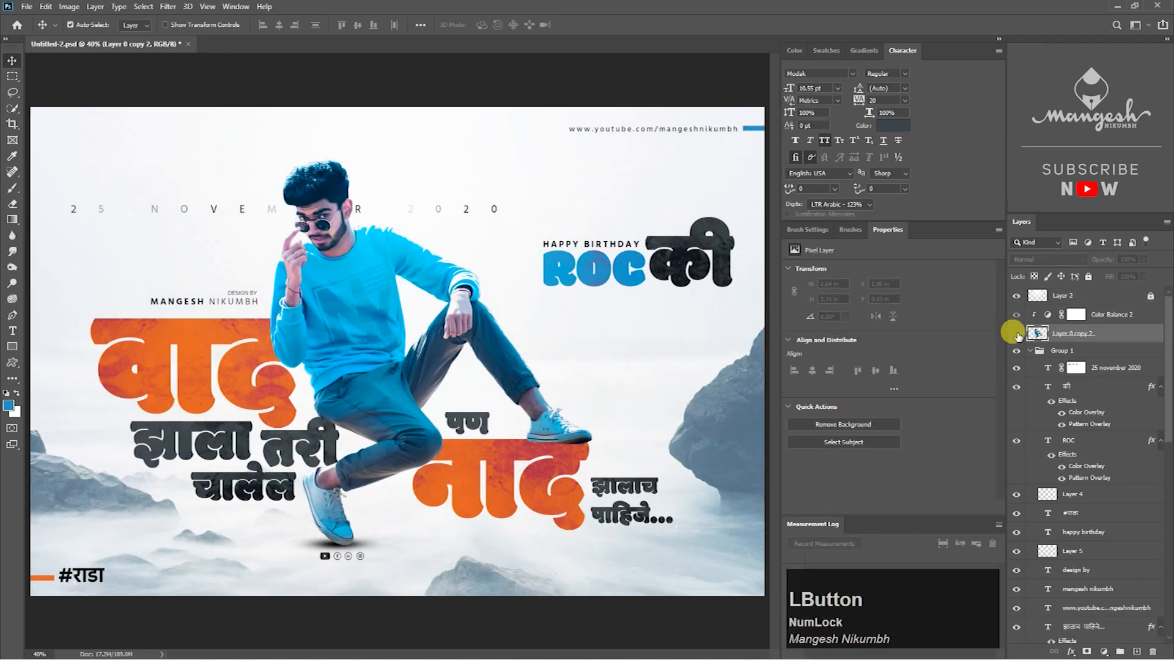
# Step: Select the man's cut-out layer and activate the Smudge tool with a scattered-dot brush tip
pyautogui.click(1014, 333)
pyautogui.click(1085, 333)
pyautogui.click(1016, 333)
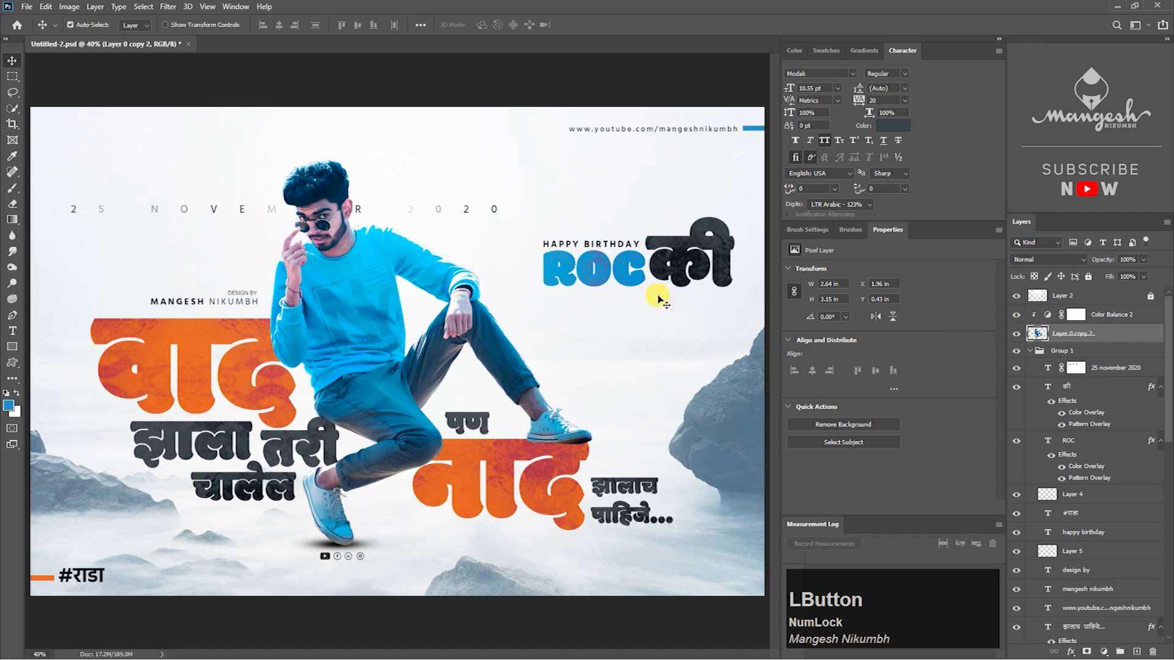
pyautogui.click(12, 251)
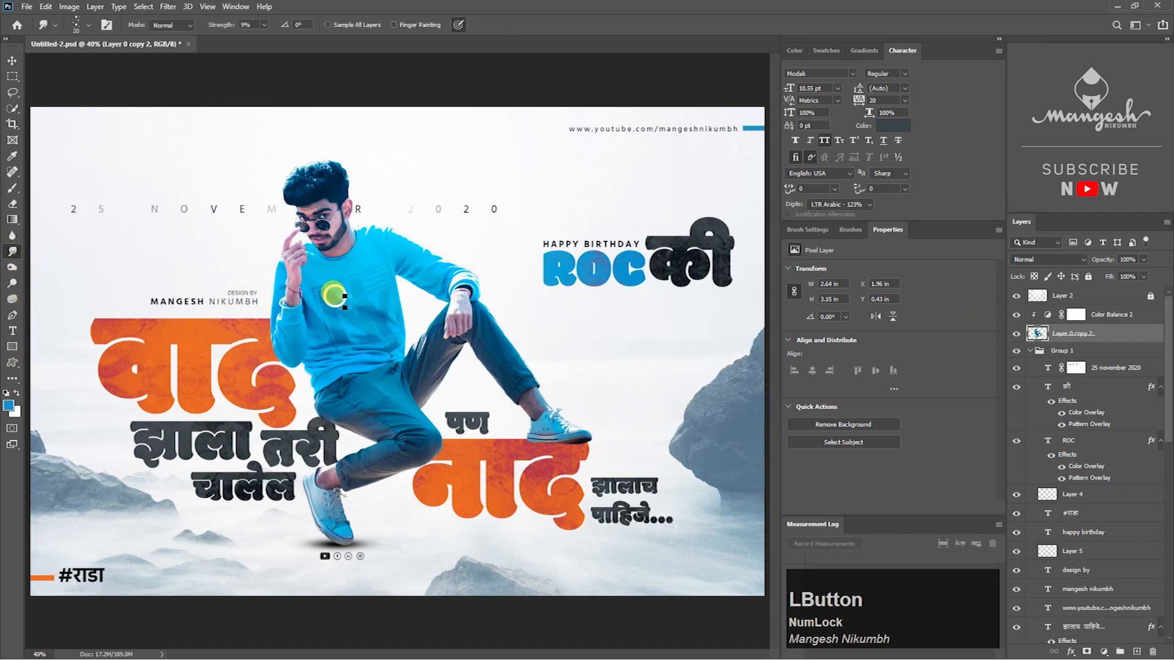
pyautogui.rightClick(338, 293)
pyautogui.click(397, 476)
pyautogui.press('Return')
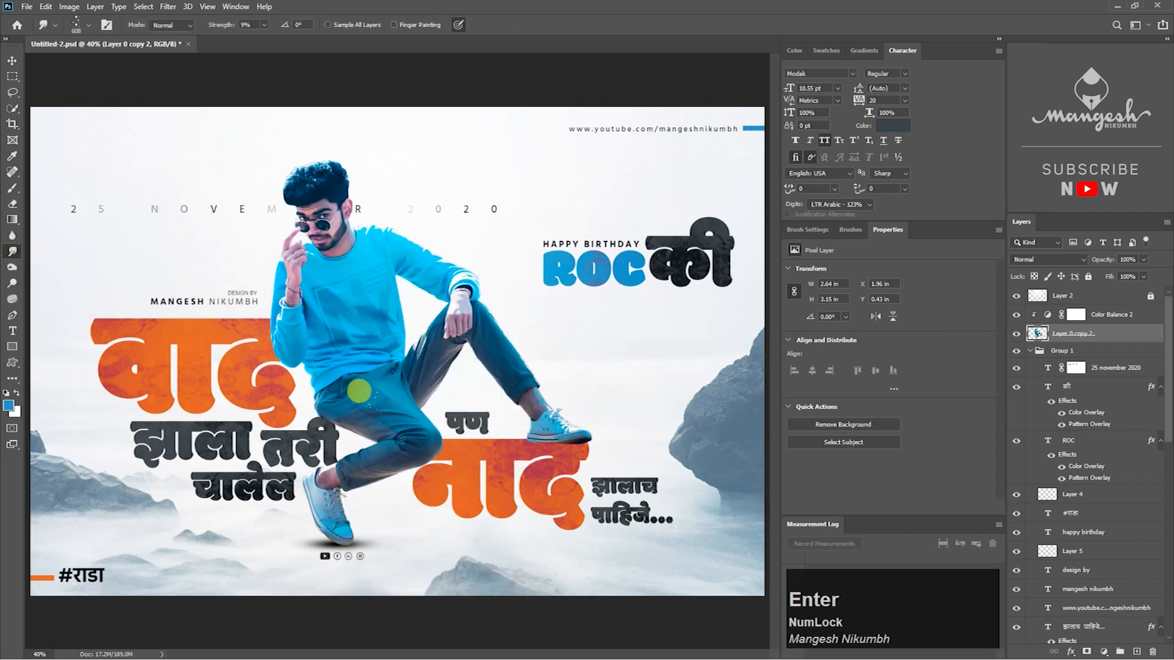
# Step: Try smudging strands outward from the left edge of the man's hair at 88% strength, and undo the strokes
pyautogui.hotkey('ctrl', '+')
pyautogui.moveTo(349, 256); pyautogui.dragTo(360, 336)
pyautogui.hotkey('ctrl', '=')
pyautogui.hotkey('ctrl', '=')
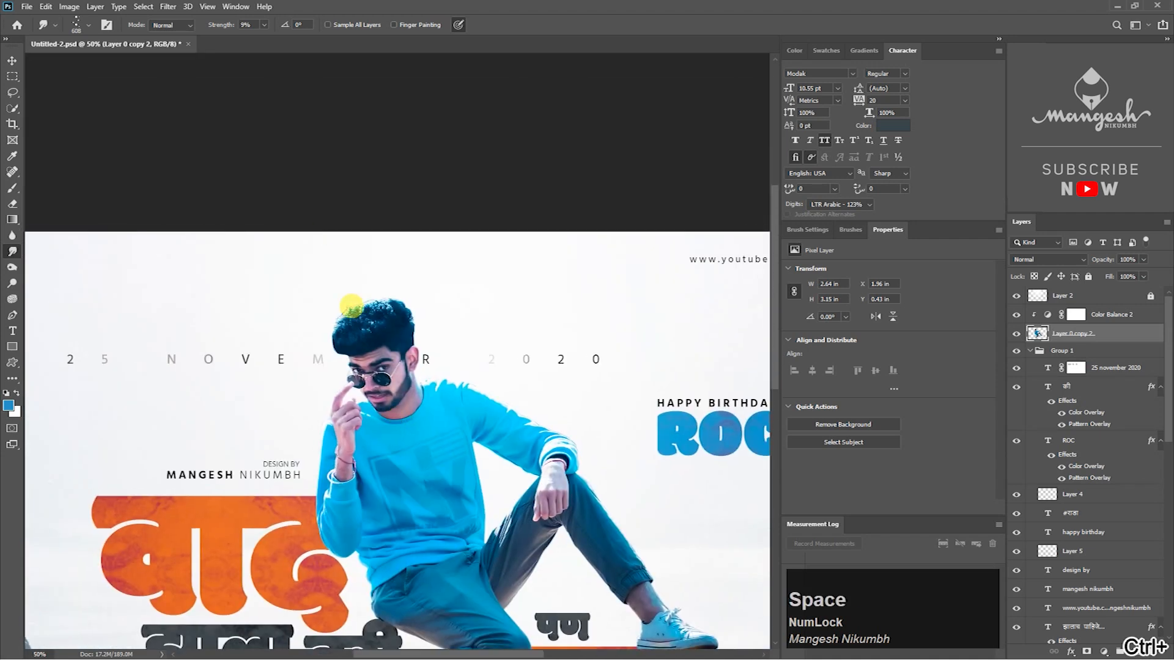
pyautogui.click(350, 203)
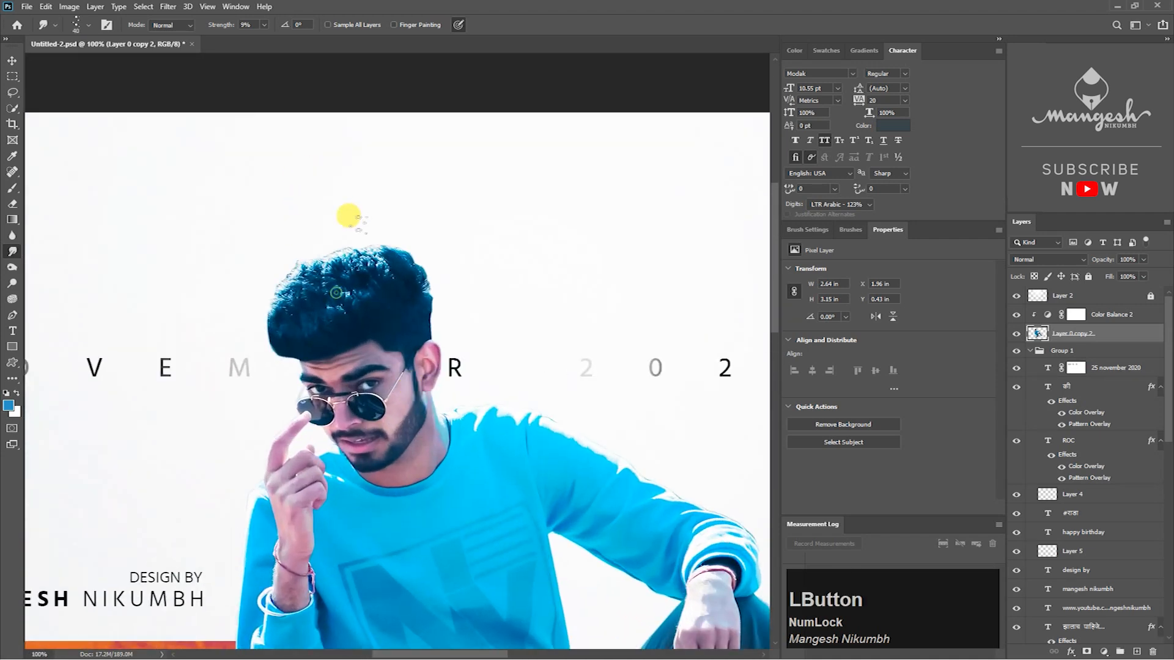
pyautogui.click(263, 24)
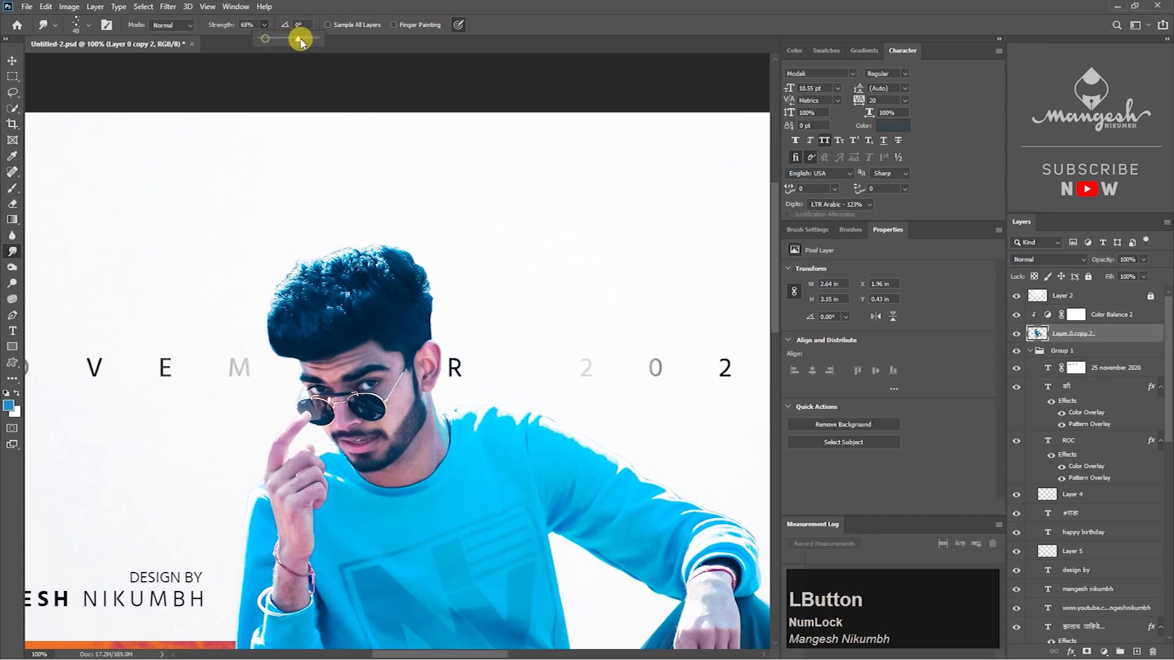
pyautogui.moveTo(289, 319)
pyautogui.mouseDown()
pyautogui.moveTo(256, 291)
pyautogui.moveTo(261, 271)
pyautogui.mouseUp()
pyautogui.moveTo(290, 308); pyautogui.dragTo(279, 255)
pyautogui.hotkey('ctrl', 'z')
pyautogui.hotkey('ctrl', 'z')
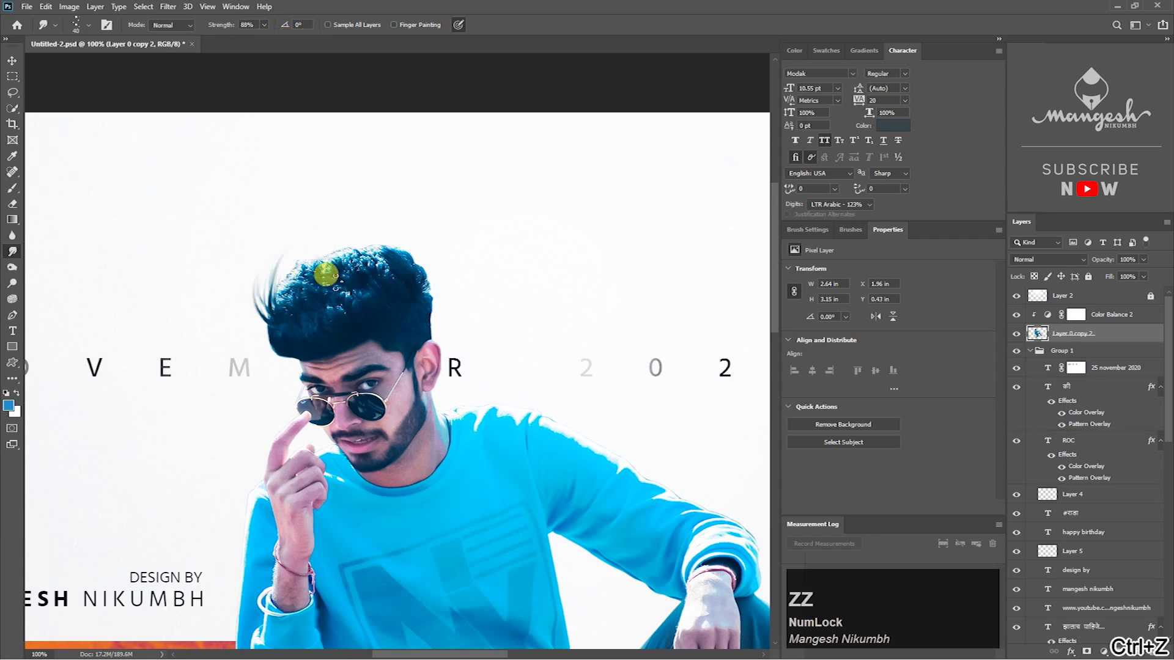
# Step: Smudge strands outward along the edges of the man's hair with a size 30 tip at 78% strength
pyautogui.moveTo(271, 316)
pyautogui.mouseDown()
pyautogui.moveTo(387, 325)
pyautogui.moveTo(320, 293)
pyautogui.moveTo(350, 289)
pyautogui.mouseUp()
pyautogui.hotkey('ctrl', '=')
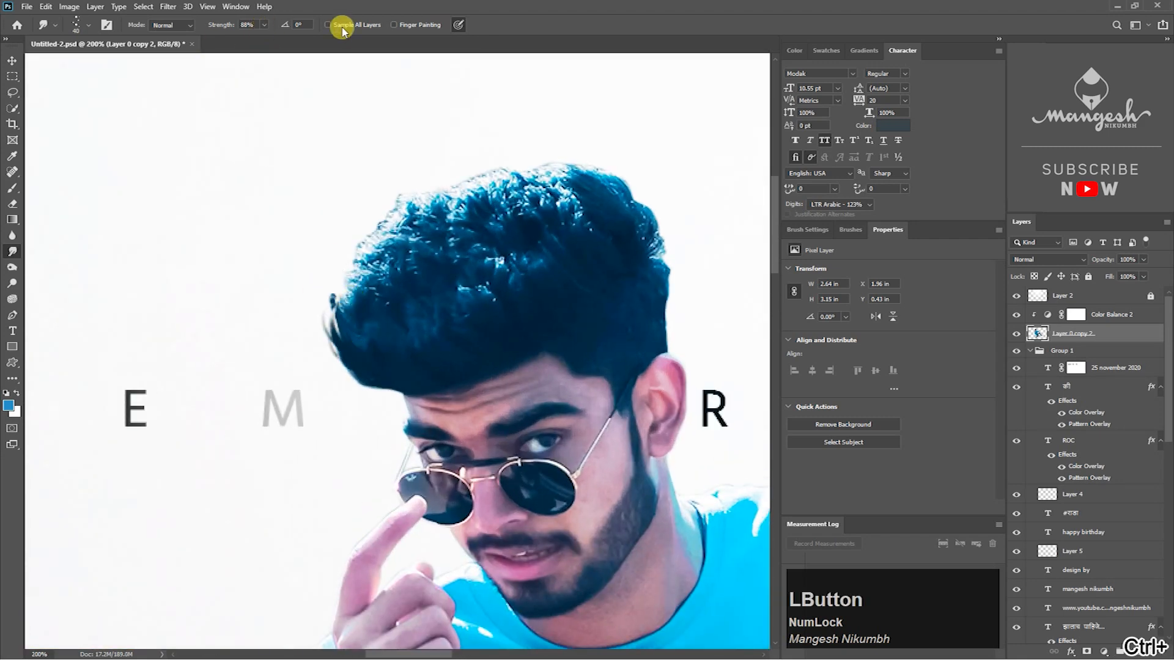
pyautogui.click(267, 25)
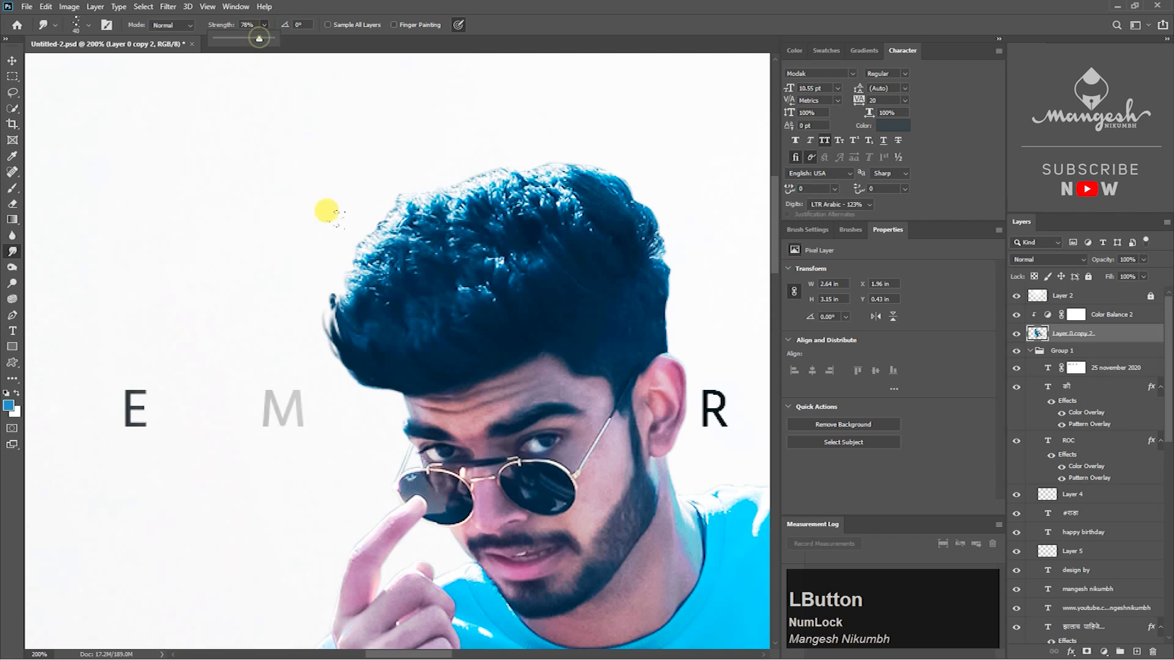
pyautogui.press('[')
pyautogui.moveTo(349, 336)
pyautogui.mouseDown()
pyautogui.moveTo(347, 266)
pyautogui.moveTo(337, 246)
pyautogui.moveTo(361, 271)
pyautogui.moveTo(347, 228)
pyautogui.mouseUp()
pyautogui.moveTo(377, 366)
pyautogui.mouseDown()
pyautogui.moveTo(343, 363)
pyautogui.moveTo(331, 335)
pyautogui.mouseUp()
pyautogui.press('space')
pyautogui.moveTo(617, 225)
pyautogui.mouseDown()
pyautogui.moveTo(528, 332)
pyautogui.moveTo(503, 283)
pyautogui.moveTo(466, 251)
pyautogui.moveTo(448, 259)
pyautogui.moveTo(407, 299)
pyautogui.moveTo(456, 333)
pyautogui.moveTo(419, 362)
pyautogui.moveTo(401, 399)
pyautogui.mouseUp()
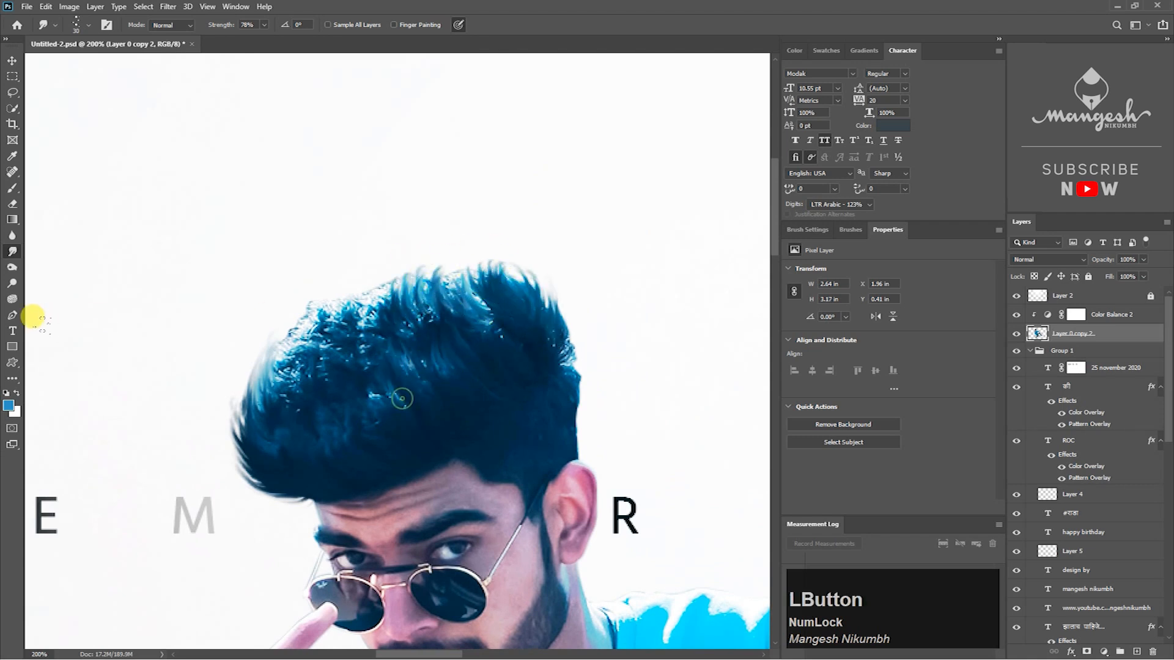
# Step: Rotate the canvas to -144°, smudge the top and front of the hair into smooth strands, and reset the rotation
pyautogui.press('r')
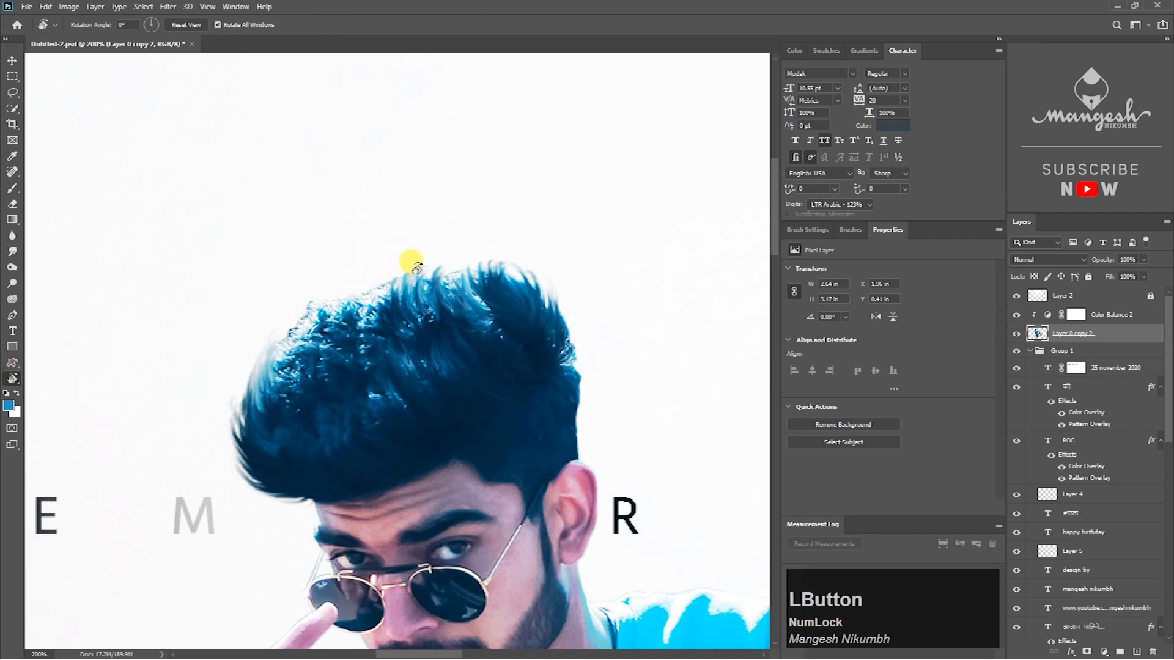
pyautogui.moveTo(366, 253); pyautogui.dragTo(386, 400)
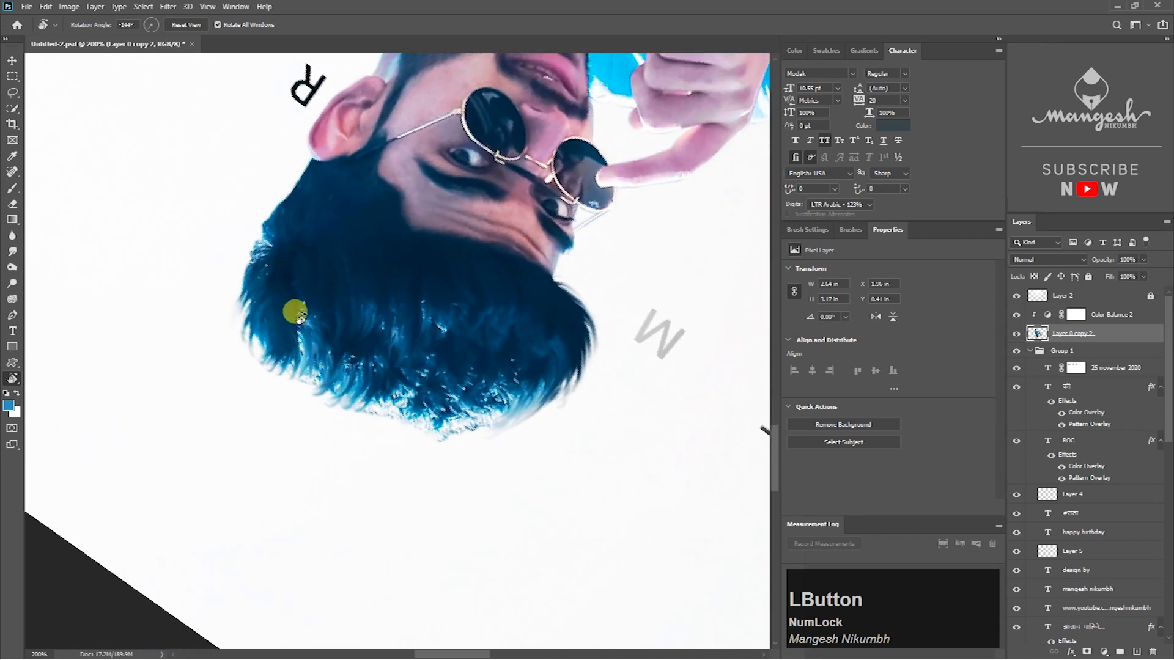
pyautogui.click(12, 251)
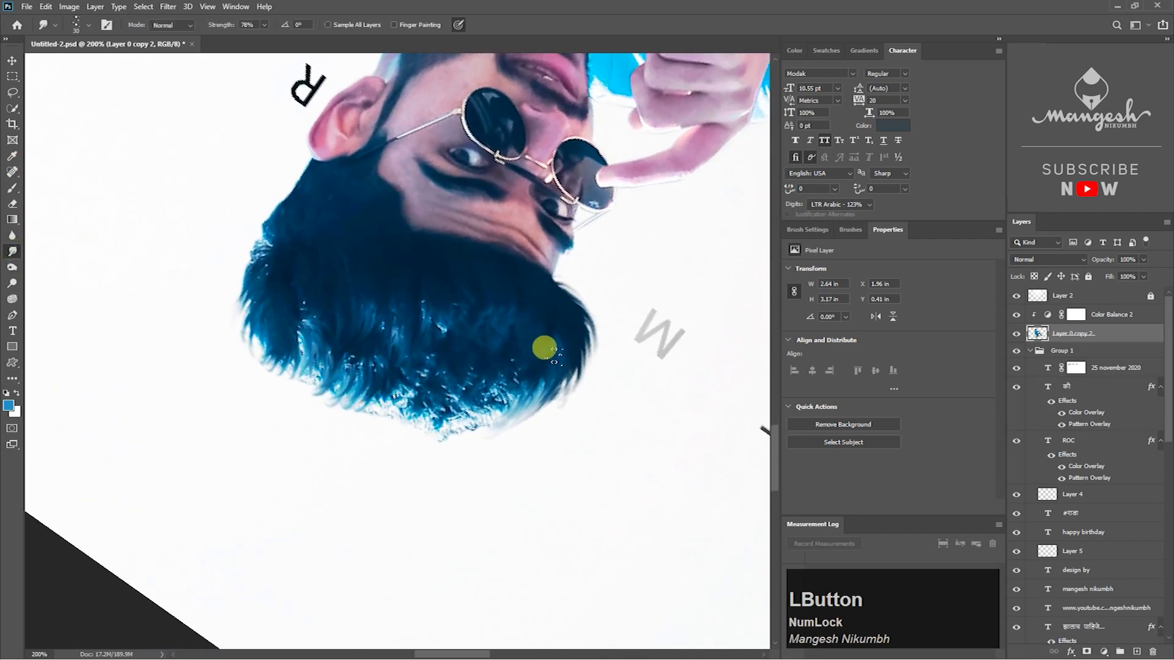
pyautogui.moveTo(553, 355)
pyautogui.mouseDown()
pyautogui.moveTo(560, 362)
pyautogui.moveTo(558, 316)
pyautogui.moveTo(550, 388)
pyautogui.moveTo(505, 341)
pyautogui.moveTo(461, 385)
pyautogui.moveTo(432, 304)
pyautogui.moveTo(524, 320)
pyautogui.moveTo(435, 424)
pyautogui.moveTo(446, 354)
pyautogui.moveTo(420, 322)
pyautogui.moveTo(379, 348)
pyautogui.moveTo(411, 280)
pyautogui.moveTo(432, 343)
pyautogui.moveTo(494, 394)
pyautogui.moveTo(428, 379)
pyautogui.moveTo(299, 320)
pyautogui.moveTo(315, 343)
pyautogui.moveTo(297, 295)
pyautogui.moveTo(269, 327)
pyautogui.moveTo(249, 293)
pyautogui.moveTo(288, 336)
pyautogui.moveTo(335, 349)
pyautogui.moveTo(284, 301)
pyautogui.moveTo(521, 397)
pyautogui.moveTo(506, 383)
pyautogui.moveTo(545, 391)
pyautogui.moveTo(581, 309)
pyautogui.moveTo(587, 342)
pyautogui.mouseUp()
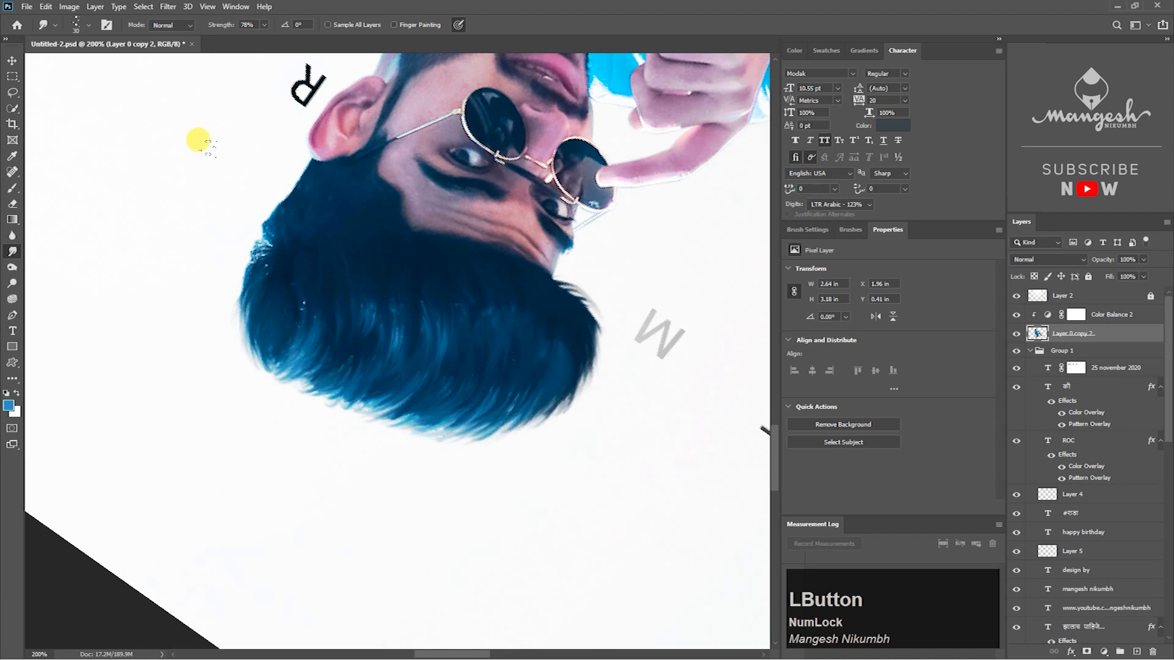
pyautogui.press('r')
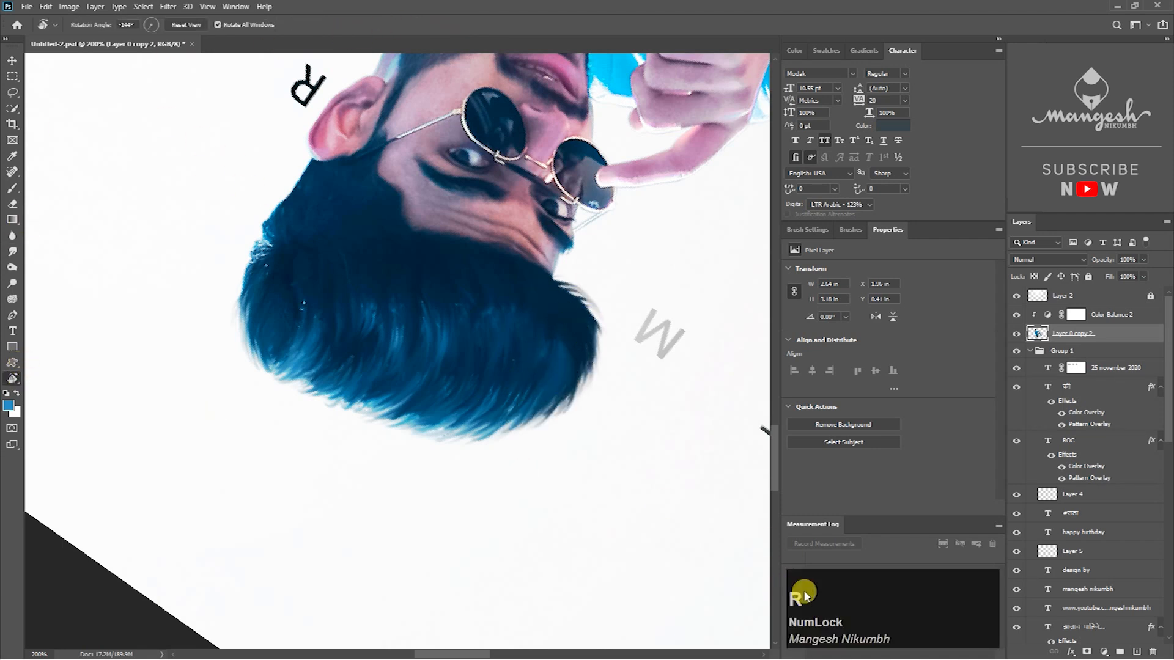
pyautogui.click(12, 377)
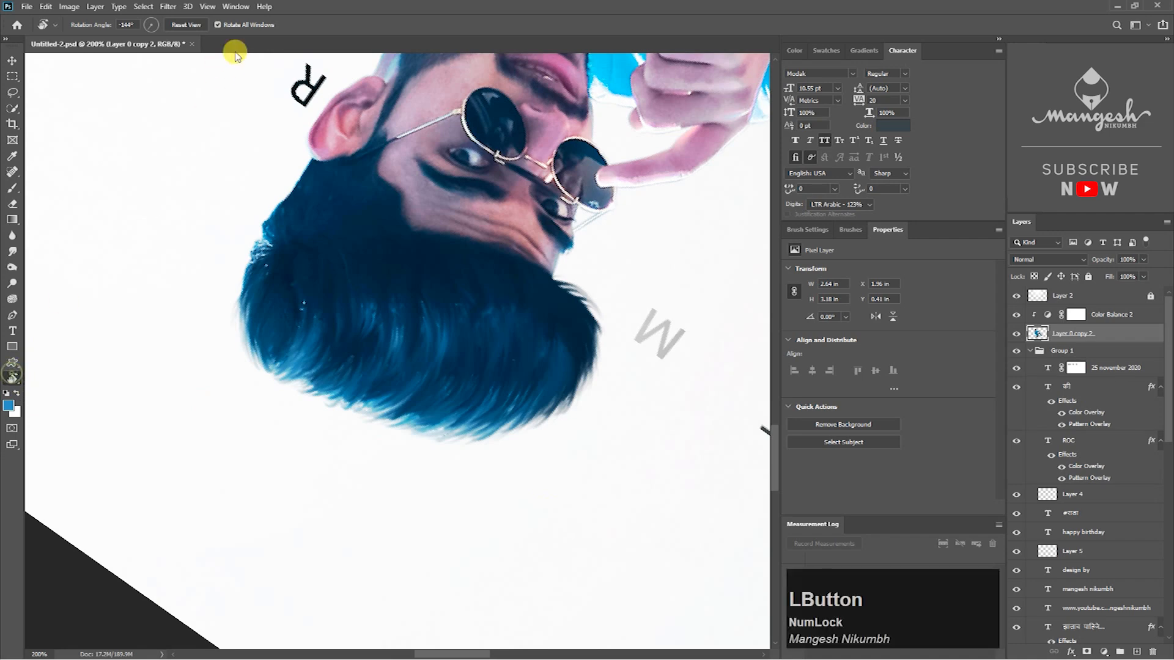
pyautogui.click(189, 25)
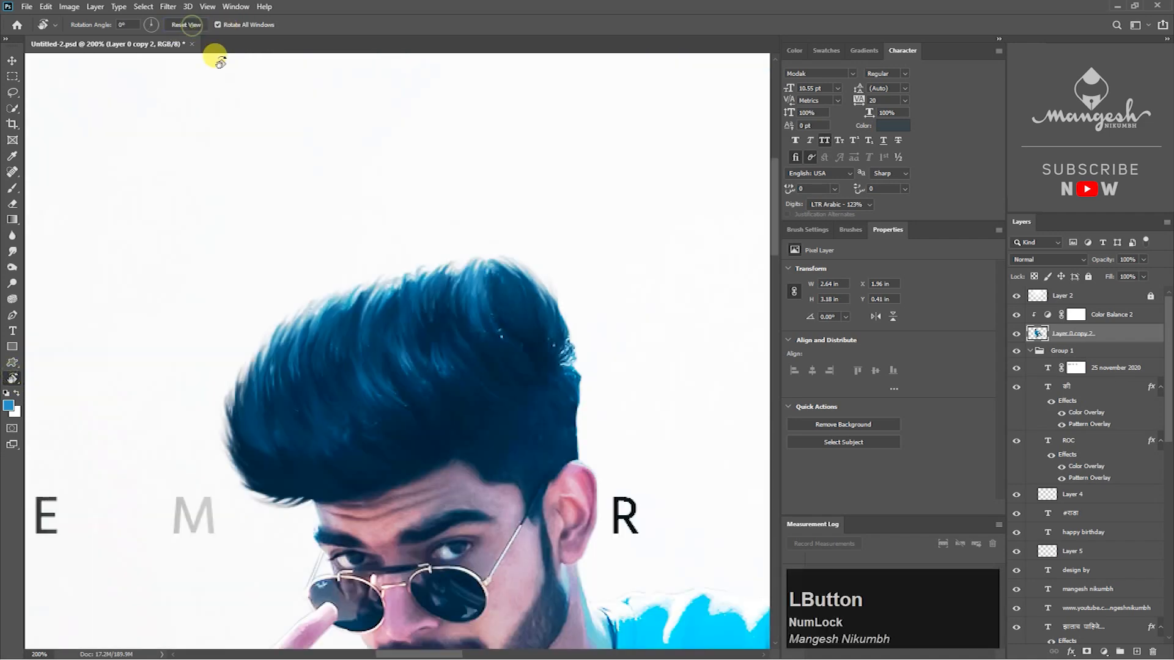
# Step: Refine thin strands along the hair's front and outer edges with the smudge tip reduced to size 15
pyautogui.hotkey('ctrl', '-')
pyautogui.hotkey('ctrl', '-')
pyautogui.hotkey('ctrl', '+')
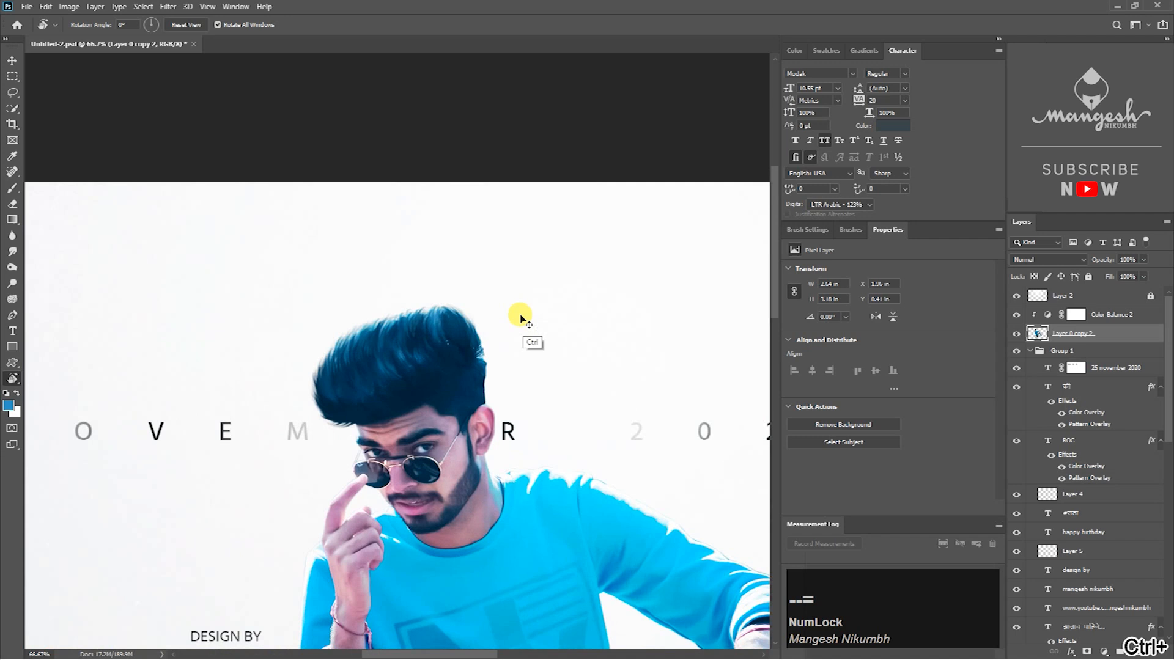
pyautogui.click(12, 250)
pyautogui.hotkey('ctrl', '+')
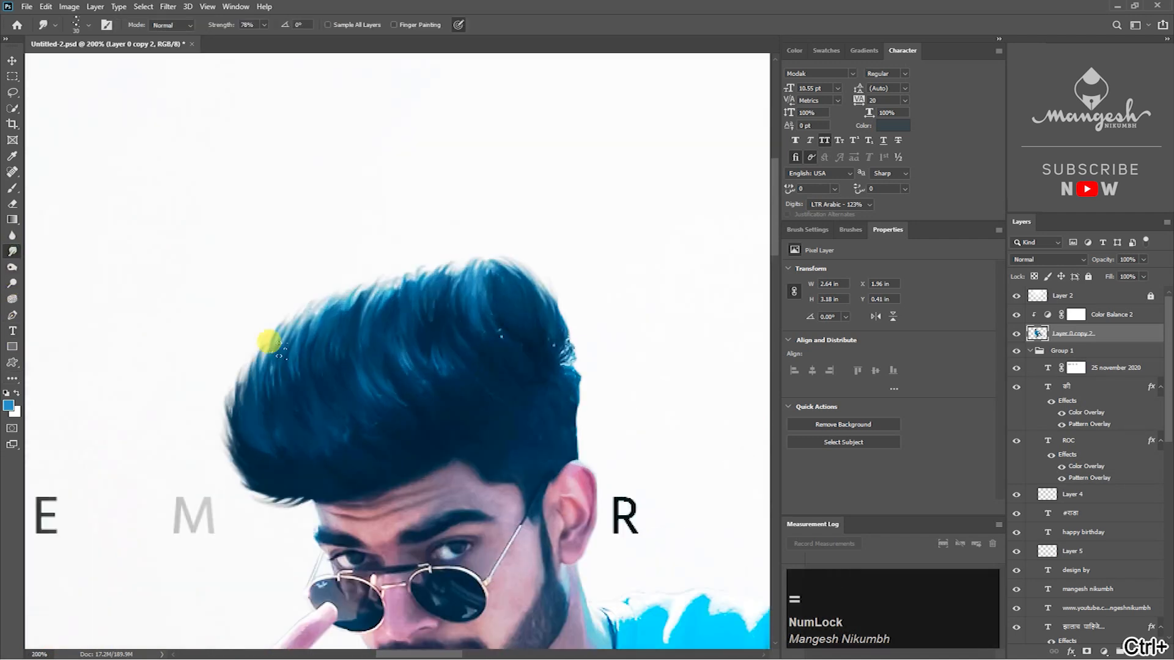
pyautogui.moveTo(280, 474)
pyautogui.mouseDown()
pyautogui.moveTo(325, 383)
pyautogui.moveTo(253, 354)
pyautogui.mouseUp()
pyautogui.press('[')
pyautogui.press('[')
pyautogui.press('[')
pyautogui.moveTo(278, 312); pyautogui.dragTo(284, 269)
pyautogui.moveTo(281, 385); pyautogui.dragTo(251, 369)
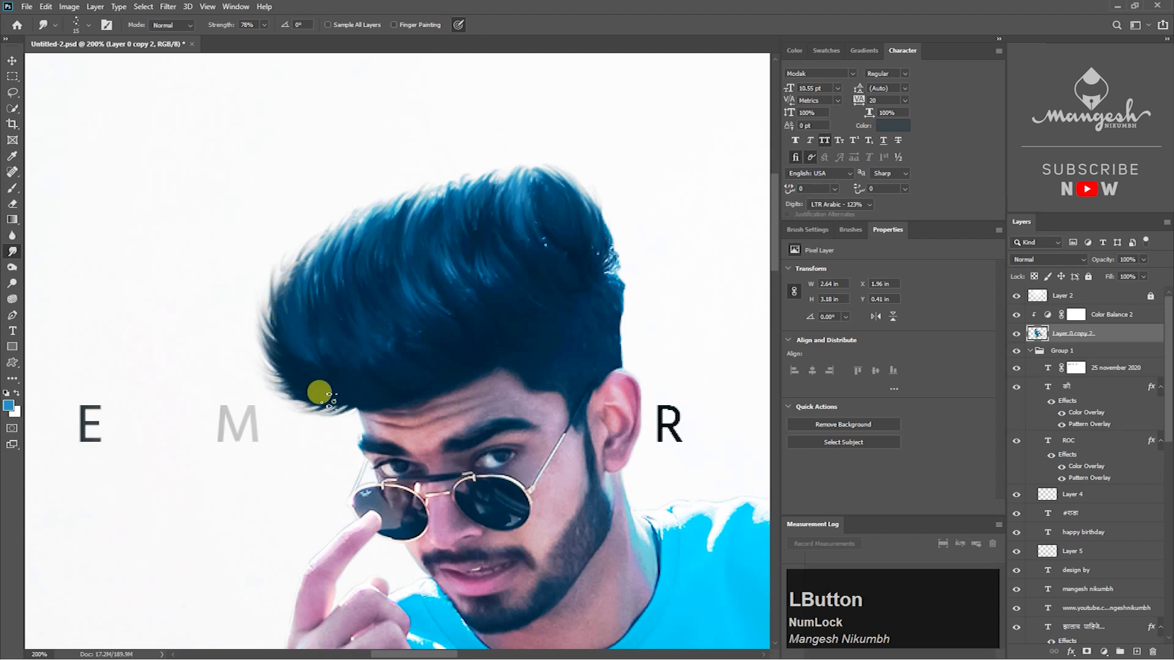
pyautogui.moveTo(602, 277); pyautogui.dragTo(458, 267)
pyautogui.moveTo(217, 438); pyautogui.dragTo(202, 433)
pyautogui.moveTo(465, 263)
pyautogui.mouseDown()
pyautogui.moveTo(473, 298)
pyautogui.moveTo(464, 285)
pyautogui.moveTo(472, 324)
pyautogui.moveTo(464, 266)
pyautogui.moveTo(459, 293)
pyautogui.mouseUp()
pyautogui.moveTo(294, 321); pyautogui.dragTo(314, 369)
pyautogui.moveTo(398, 306); pyautogui.dragTo(390, 262)
pyautogui.moveTo(296, 360); pyautogui.dragTo(177, 301)
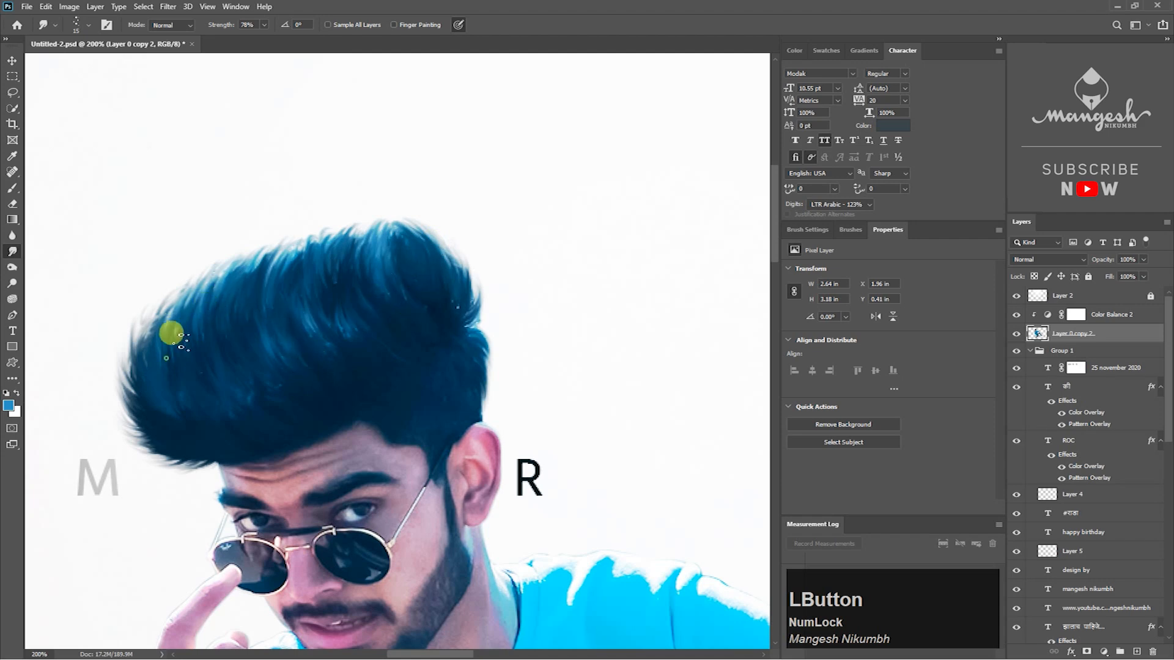
pyautogui.hotkey('ctrl', '0')
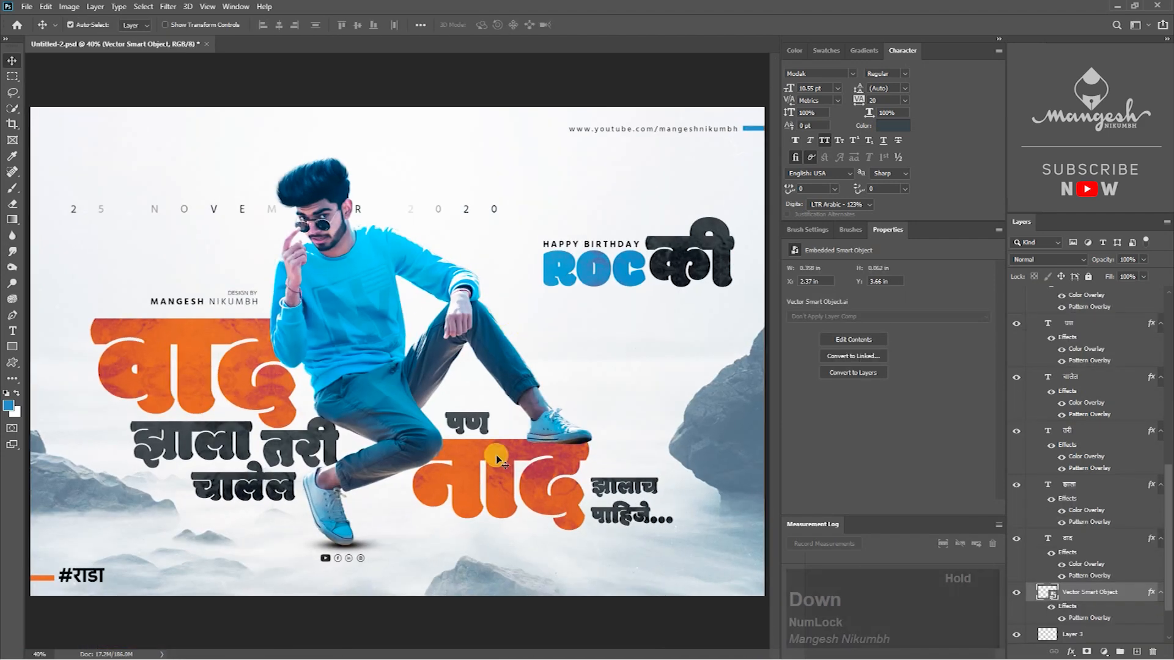
# Step: Add a new empty layer directly above the नाद text layer
pyautogui.click(496, 455)
pyautogui.click(1015, 297)
pyautogui.click(1015, 298)
pyautogui.click(1133, 652)
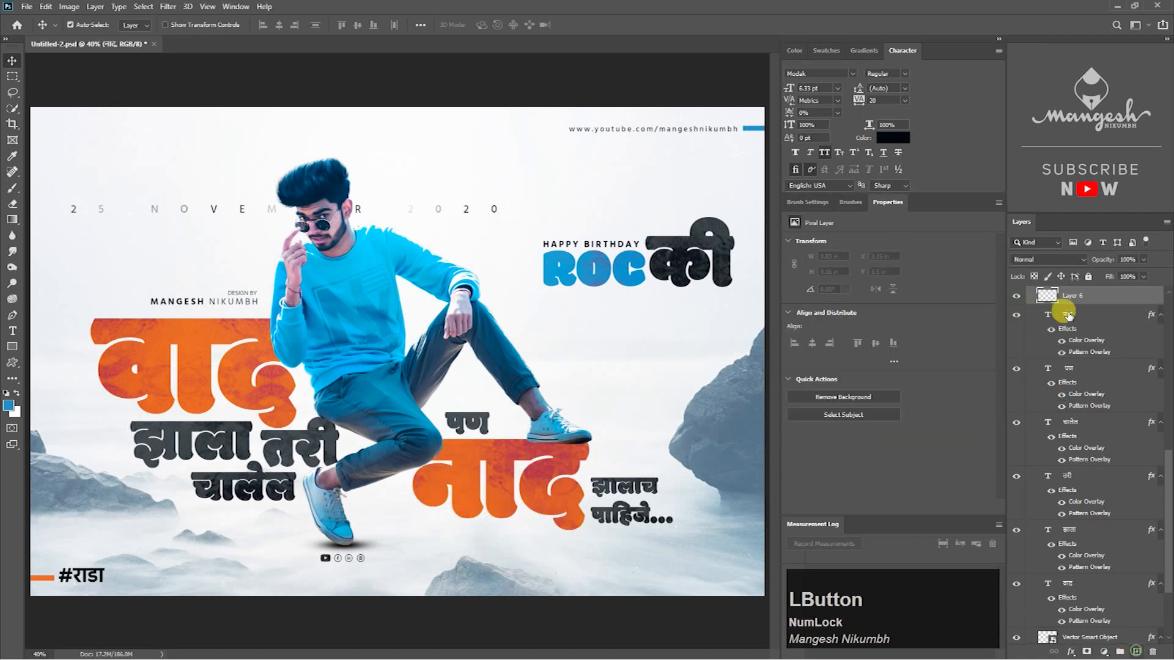
# Step: Choose a soft round brush and set the new layer's blend mode to Multiply
pyautogui.click(13, 187)
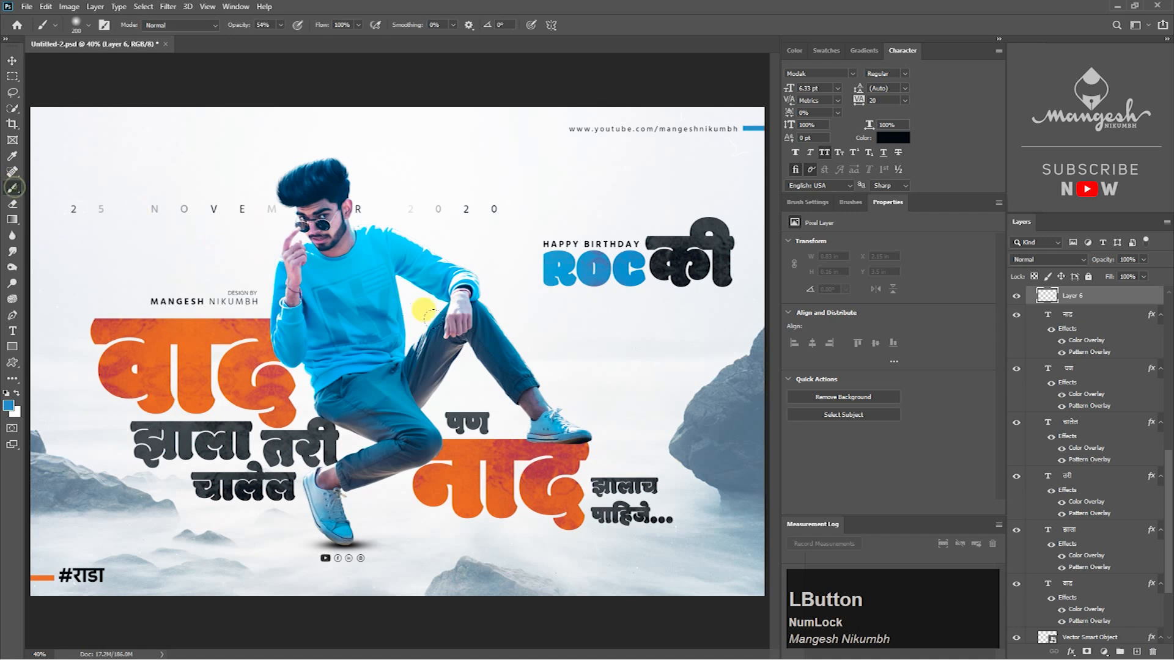
pyautogui.rightClick(462, 267)
pyautogui.click(556, 352)
pyautogui.press('Return')
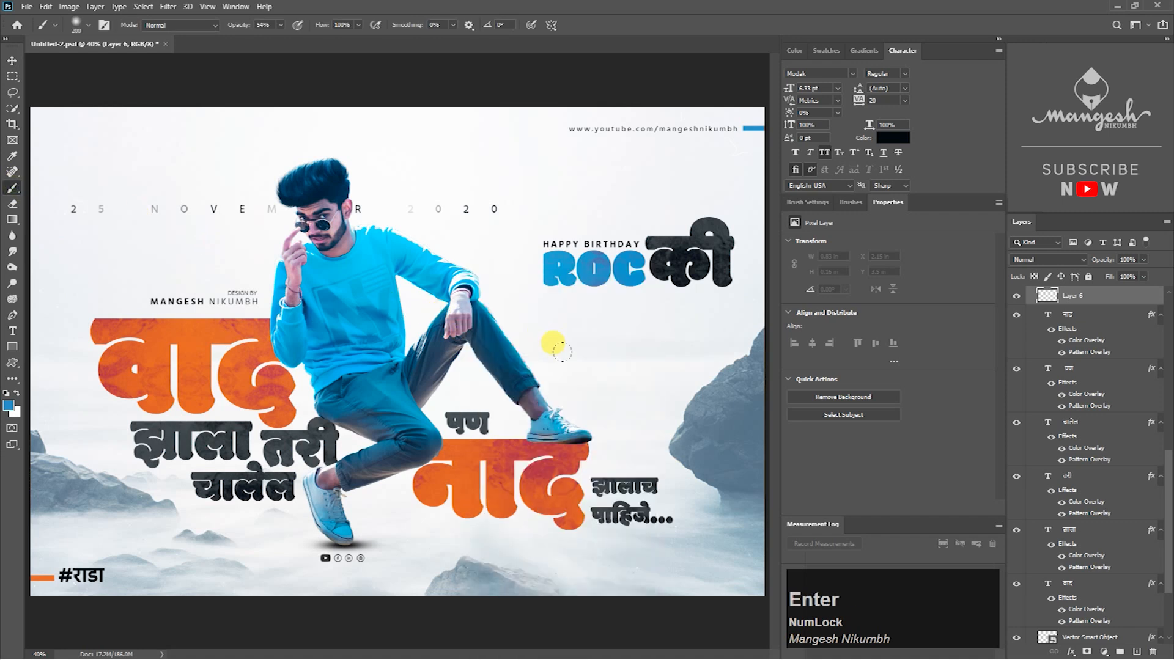
pyautogui.click(1047, 260)
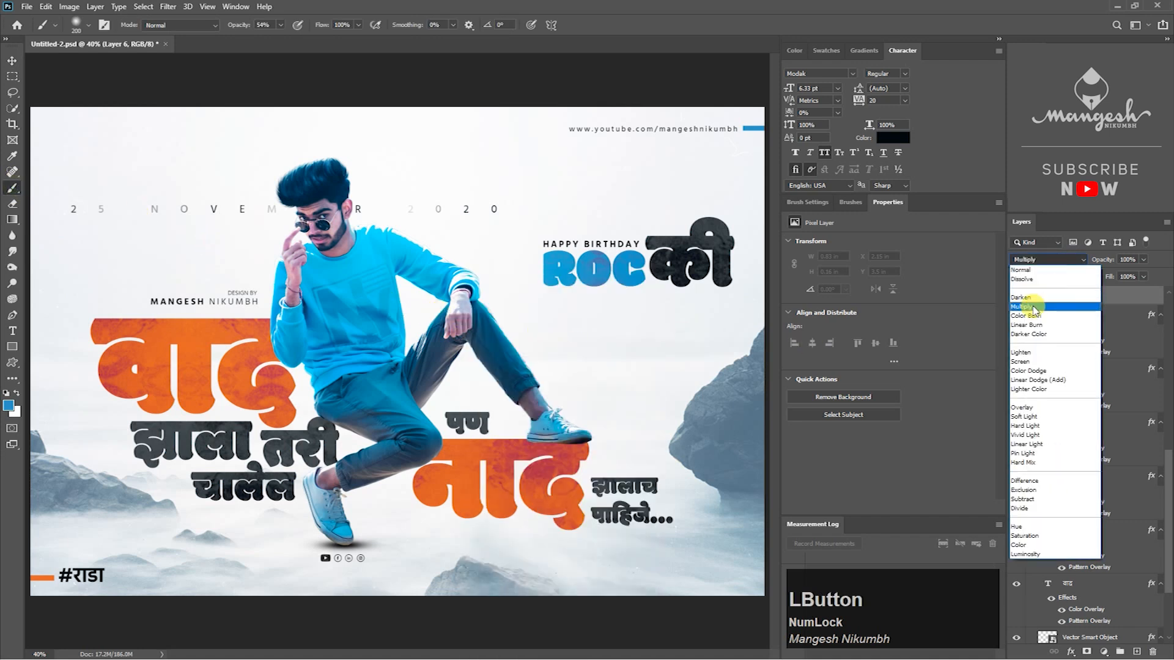
pyautogui.click(1032, 308)
# Step: Set the foreground color to a very dark maroon based on the orange of the नाद lettering
pyautogui.click(8, 406)
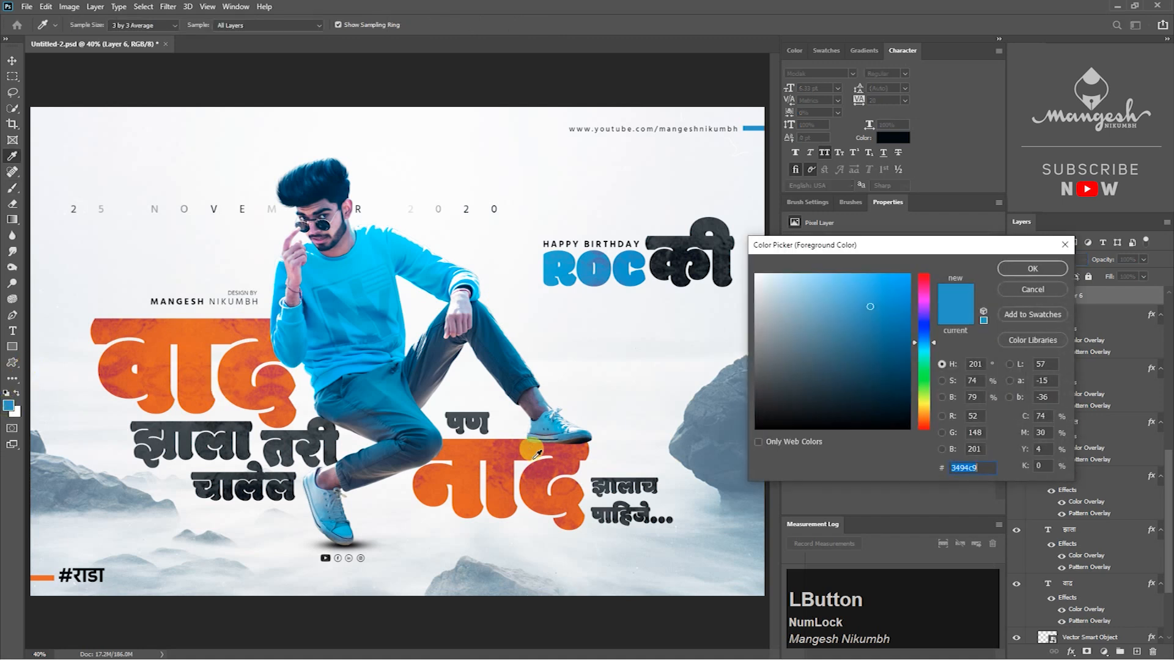
pyautogui.click(522, 447)
pyautogui.click(887, 395)
pyautogui.press('Return')
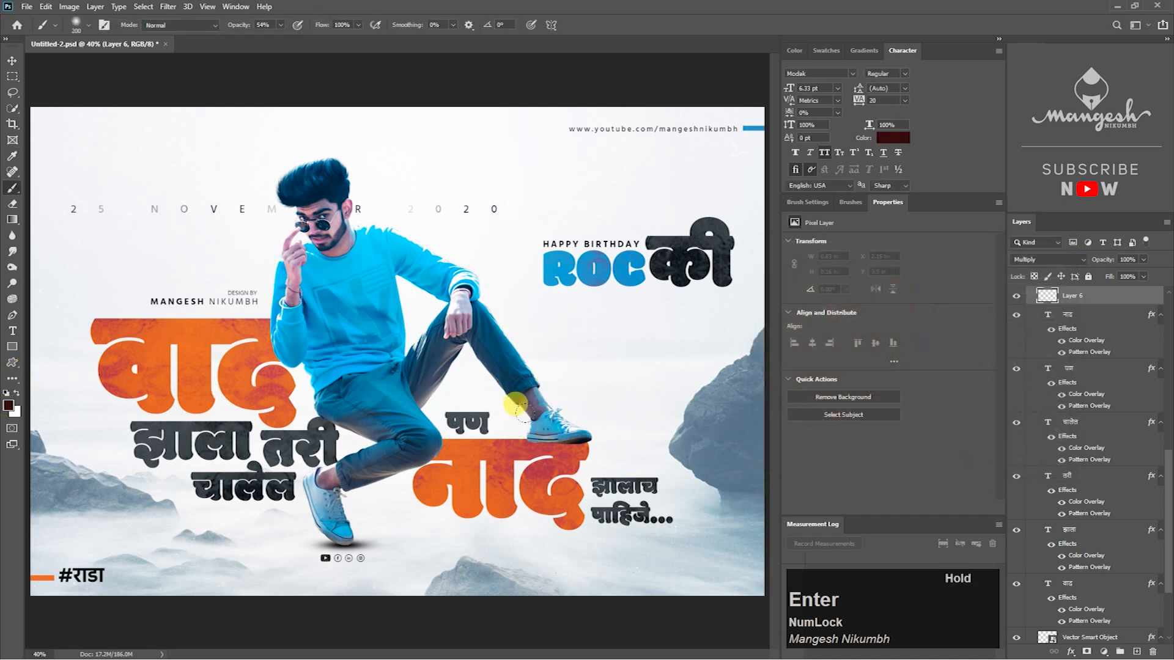
# Step: Load the नाद lettering as a selection for painting on the new Multiply layer
pyautogui.press('ctrl')
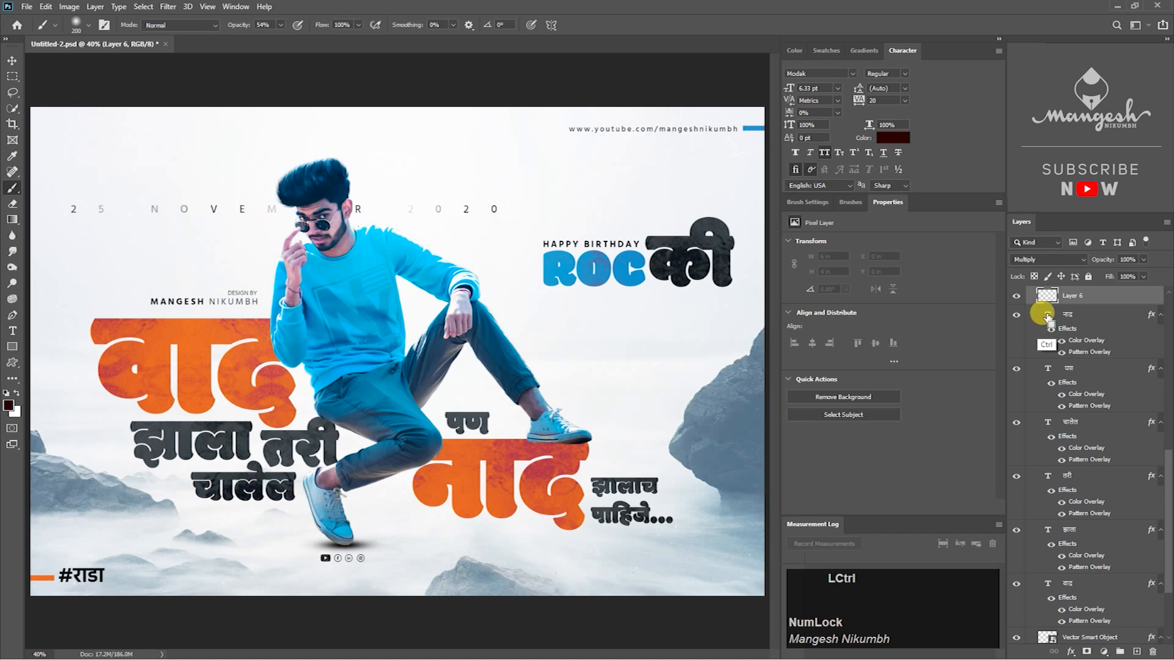
pyautogui.keyDown('ctrl'); pyautogui.click(1047, 316); pyautogui.keyUp('ctrl')
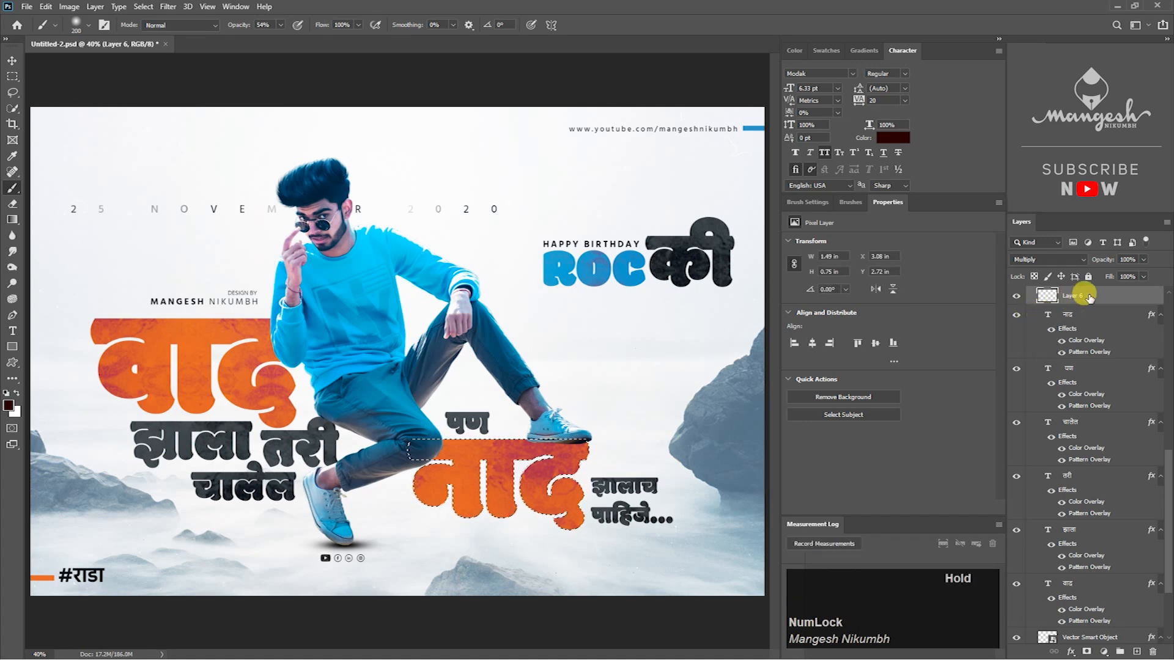
pyautogui.hotkey('ctrl', '=')
pyautogui.hotkey('ctrl', '=')
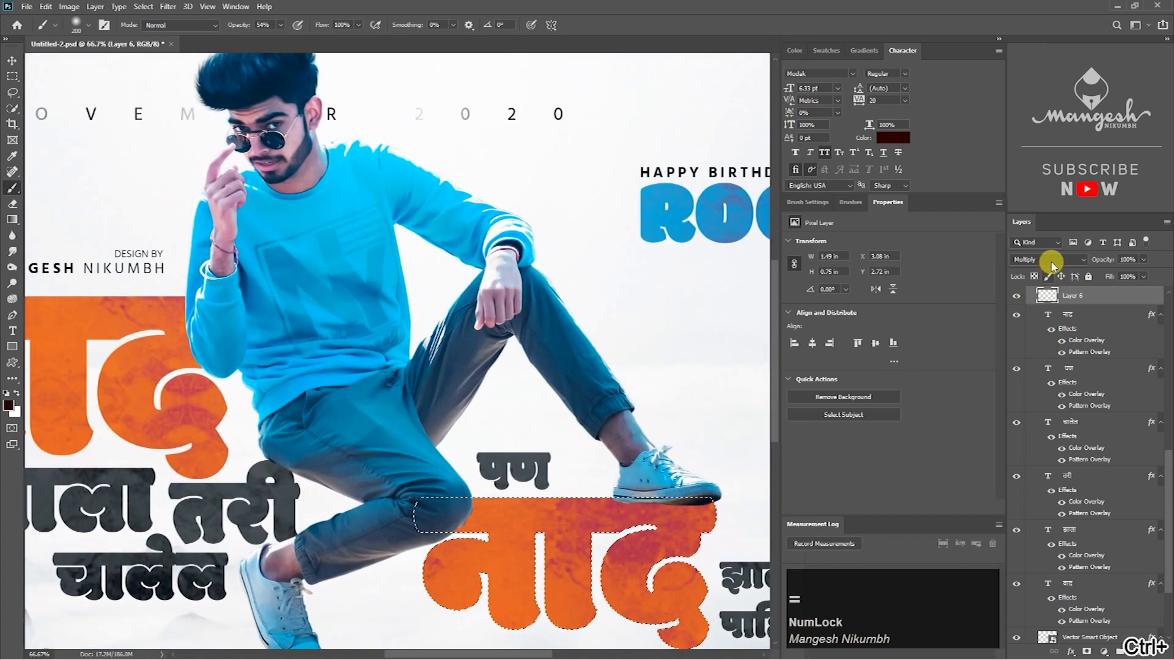
pyautogui.click(1050, 260)
pyautogui.click(1033, 308)
pyautogui.moveTo(554, 433); pyautogui.dragTo(469, 308)
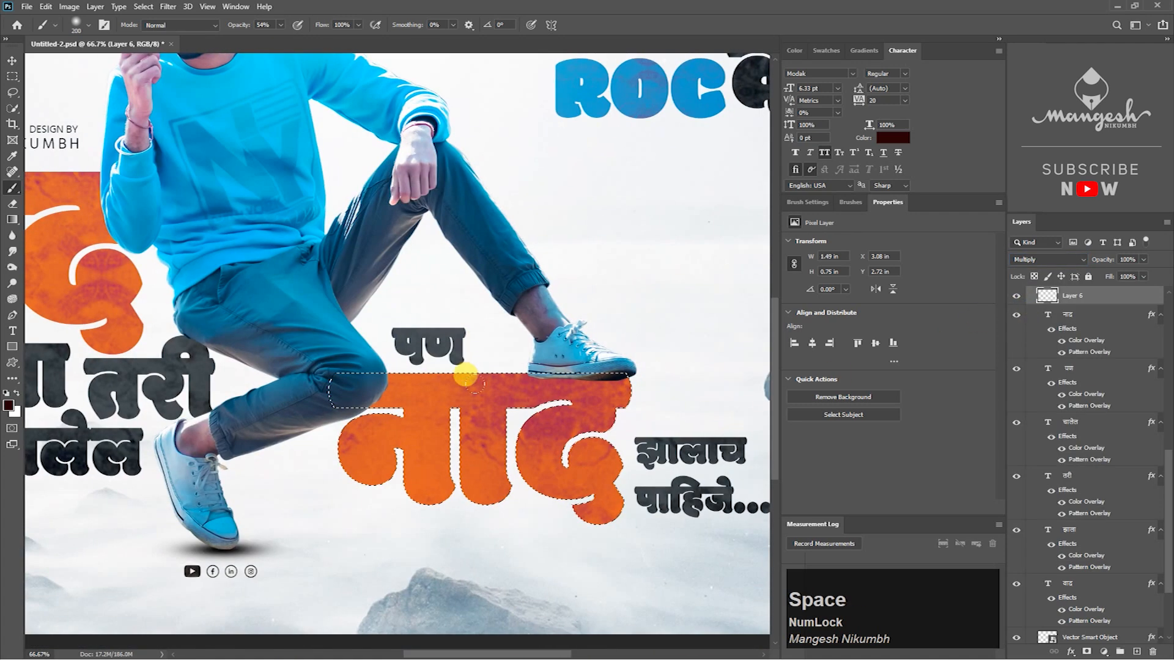
# Step: Set the brush flow to 63% and shade the नाद lettering beneath the raised shoe with an 80 px brush
pyautogui.click(531, 25)
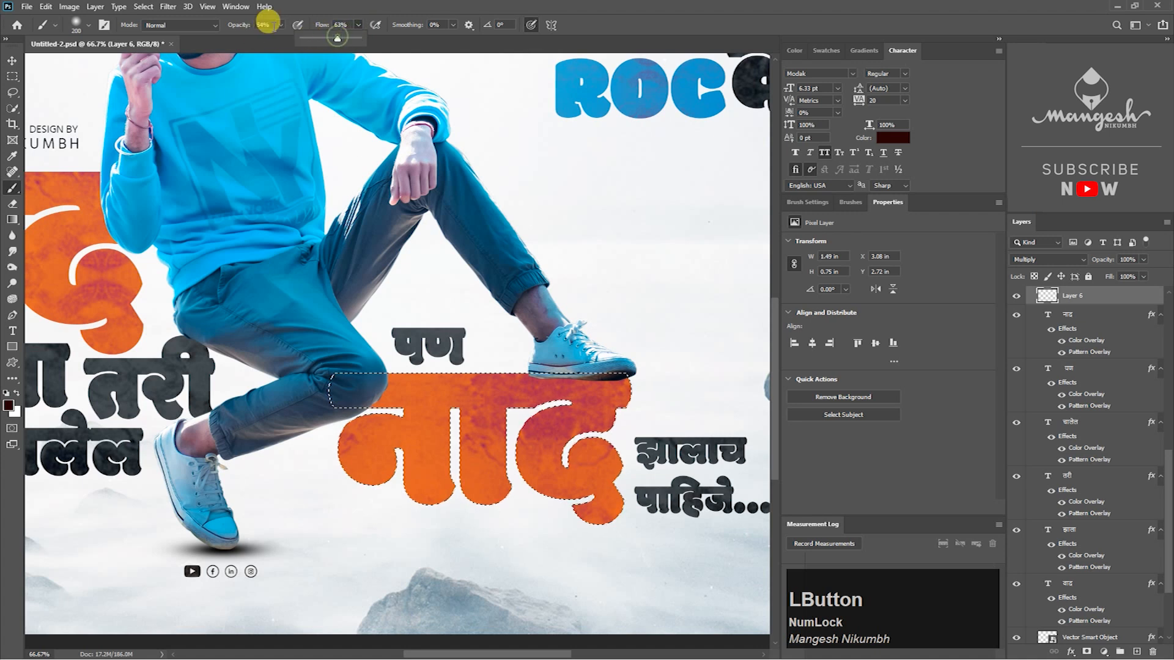
pyautogui.press('KP_Enter')
pyautogui.press('[')
pyautogui.press('[')
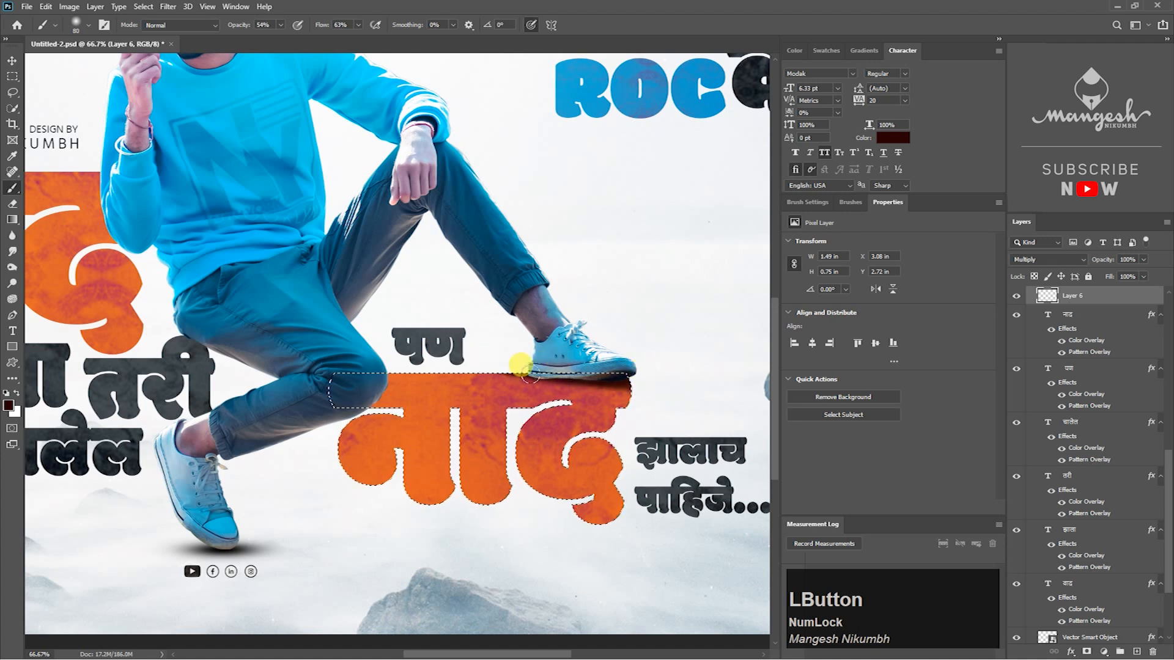
# Step: Undo the last stroke and paint a soft shadow along the upper edge of नाद from shoe to knee with a 200 px brush
pyautogui.hotkey('ctrl', 'z')
pyautogui.press(']')
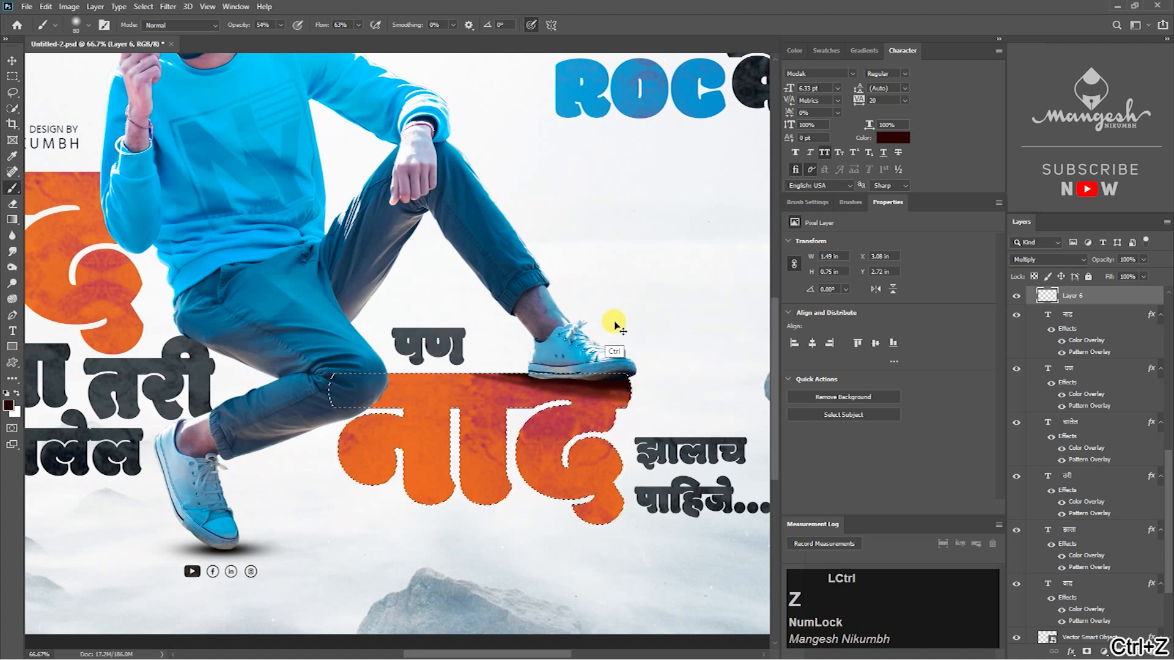
pyautogui.moveTo(529, 351); pyautogui.dragTo(620, 373)
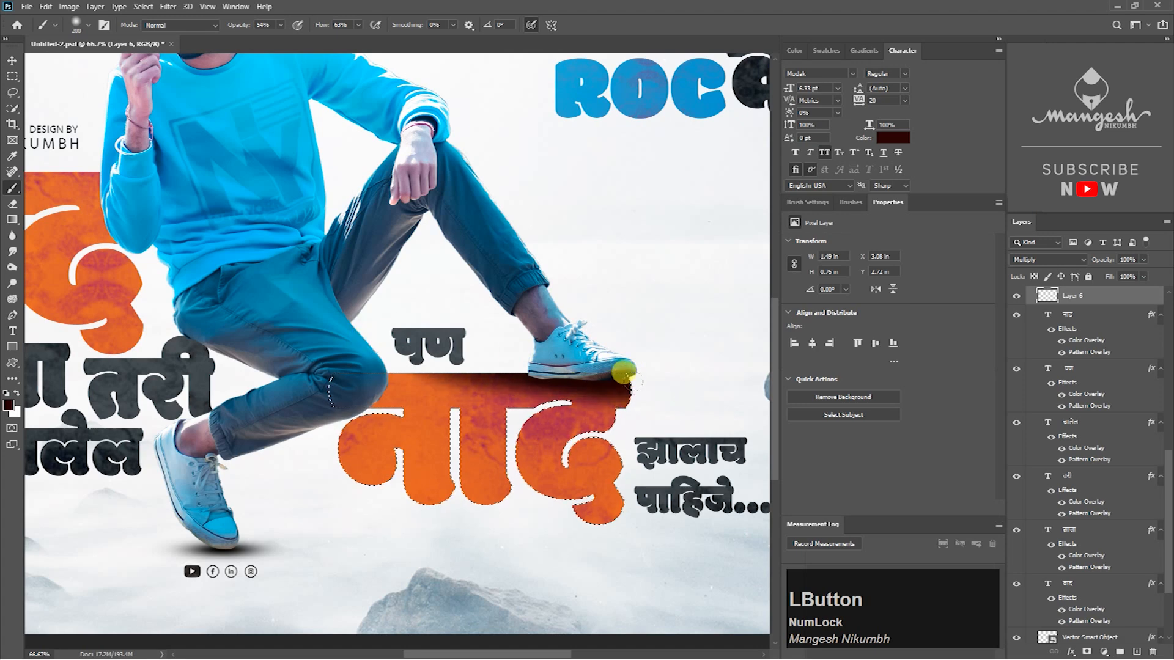
pyautogui.moveTo(330, 397); pyautogui.dragTo(455, 339)
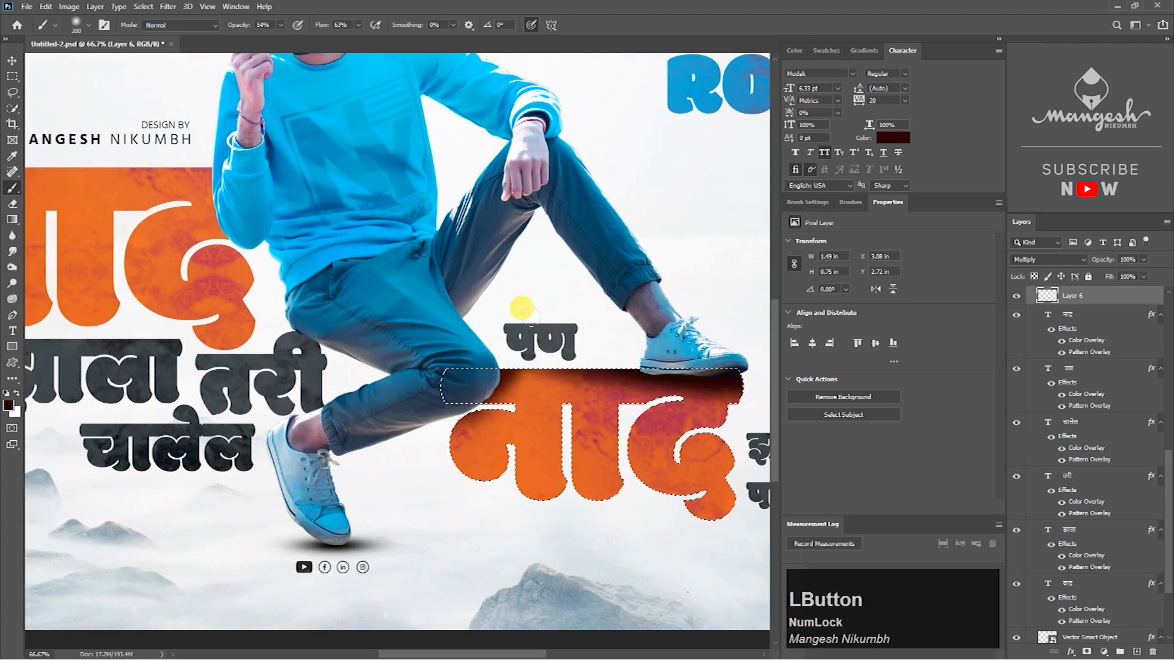
pyautogui.moveTo(326, 396); pyautogui.dragTo(249, 412)
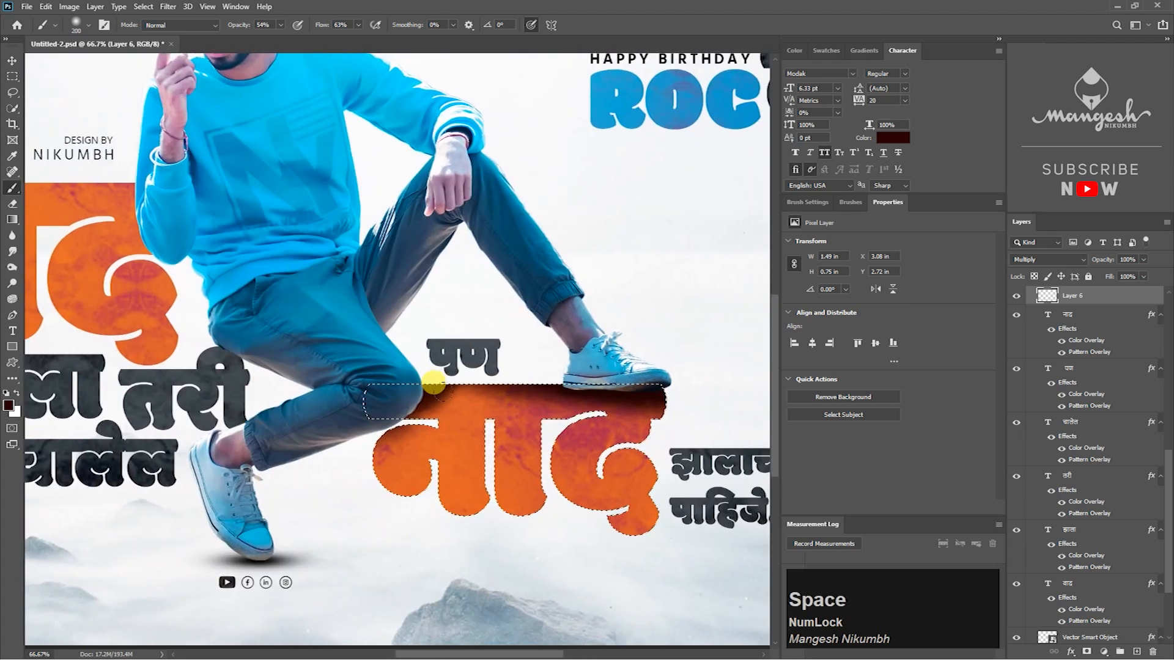
# Step: Lighten the excess shadow along the upper edge of नाद using a soft round 175 px eraser
pyautogui.click(11, 204)
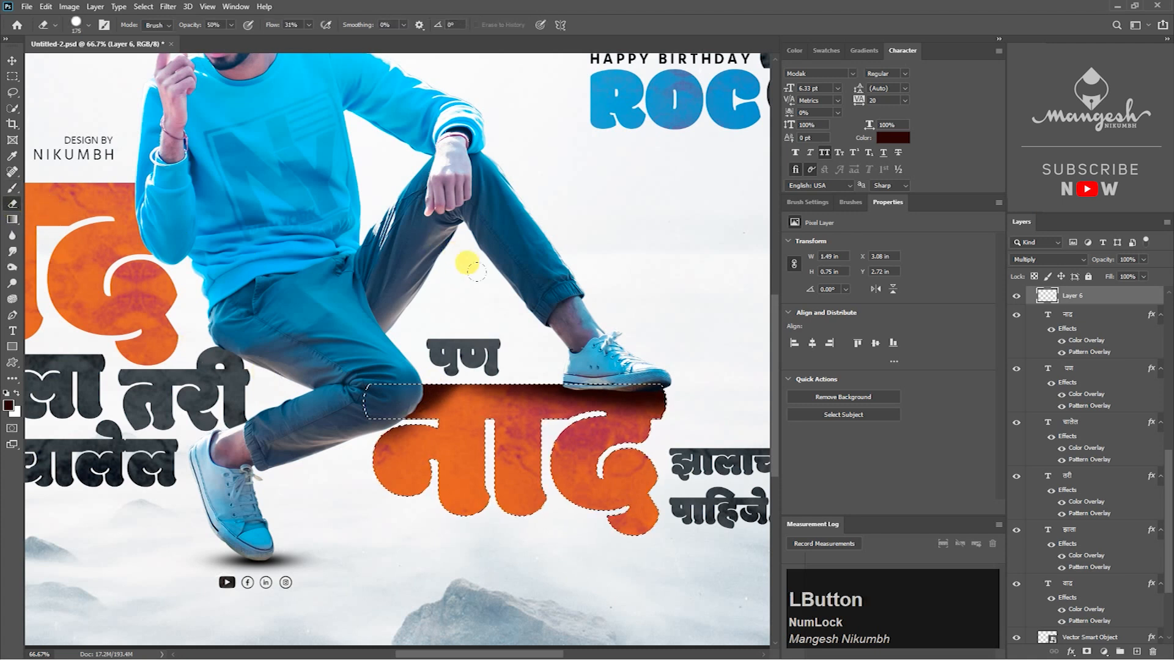
pyautogui.rightClick(501, 310)
pyautogui.press('Return')
pyautogui.click(369, 420)
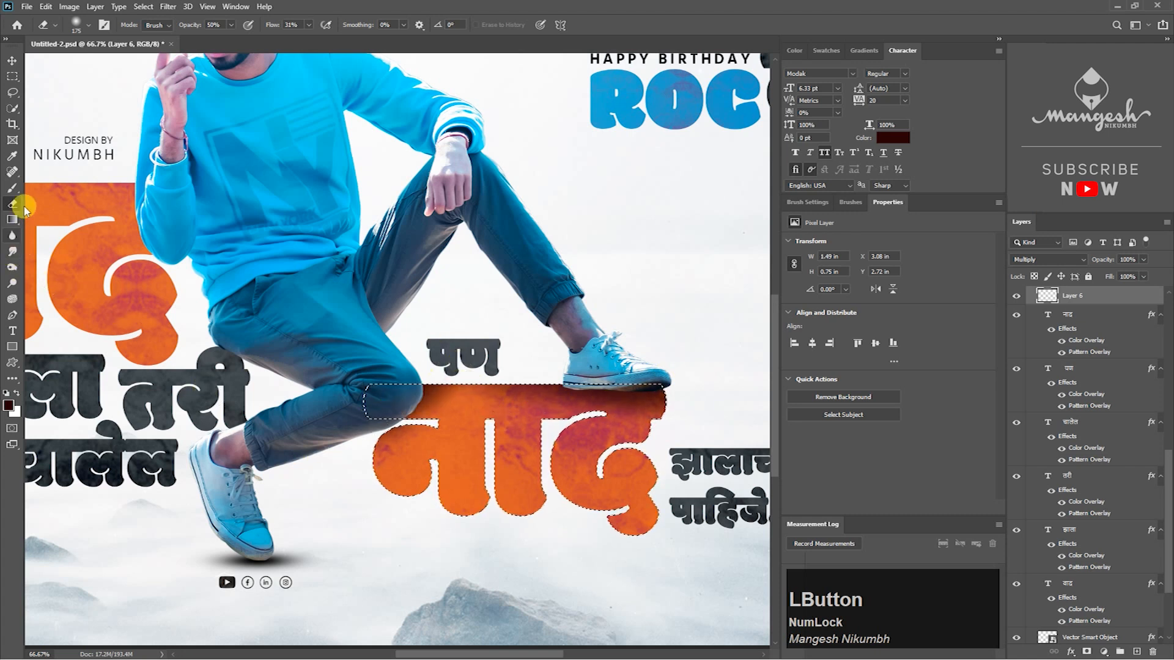
# Step: Deepen the contact shadow on नाद under the shoe and beside the knee with an 80 px brush, and deselect the lettering
pyautogui.click(12, 187)
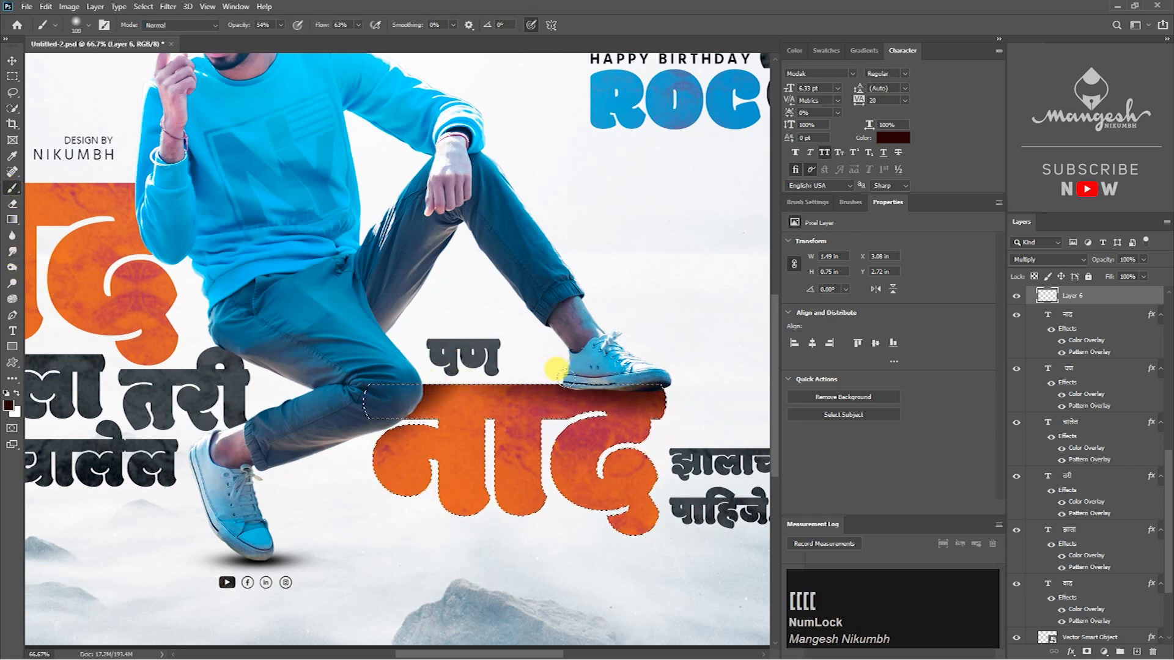
pyautogui.click(571, 376)
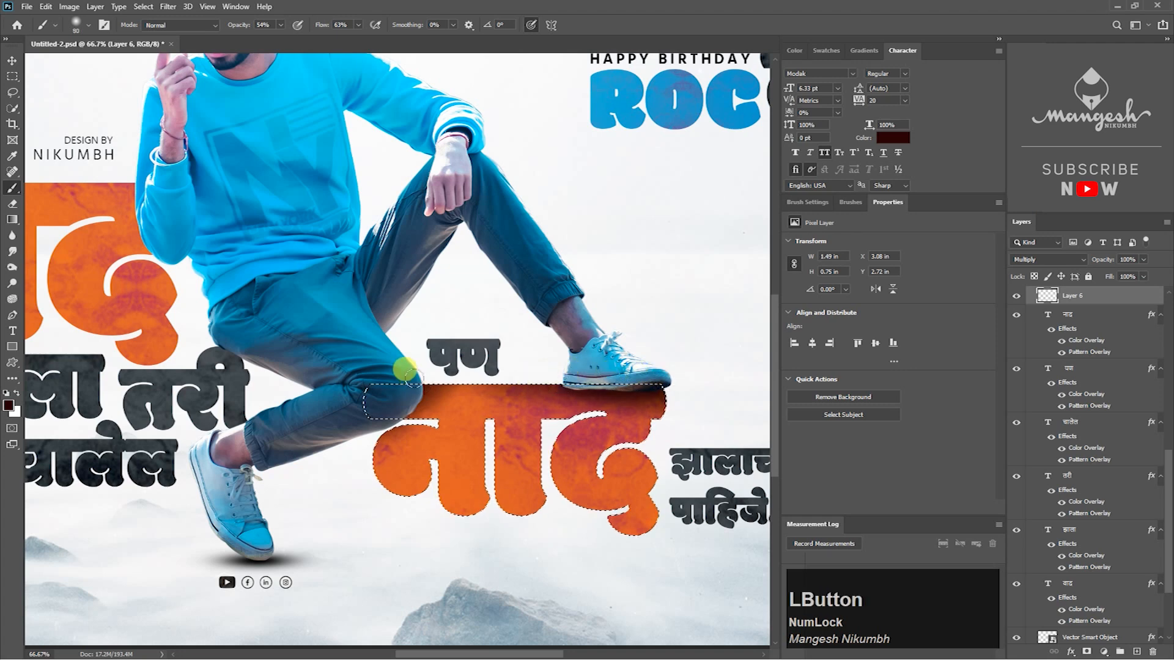
pyautogui.hotkey('ctrl', 'd')
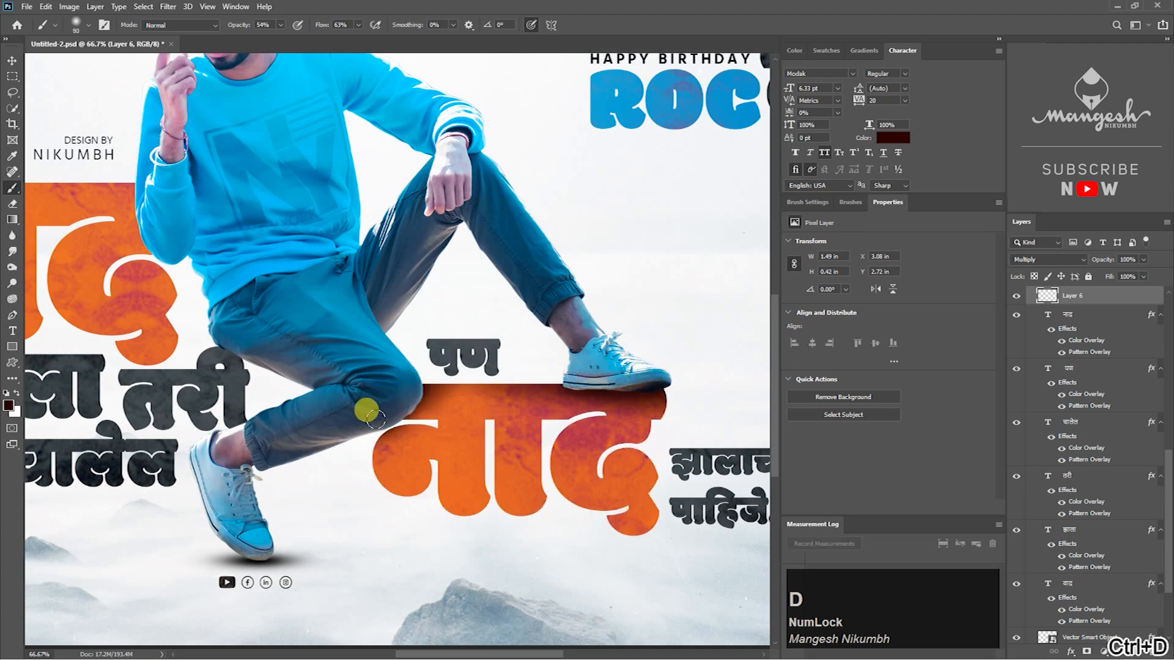
# Step: Add a new Multiply layer directly above the वाद text layer and load the वाद lettering as a selection
pyautogui.hotkey('ctrl', '-')
pyautogui.moveTo(320, 336); pyautogui.dragTo(515, 403)
pyautogui.press('v')
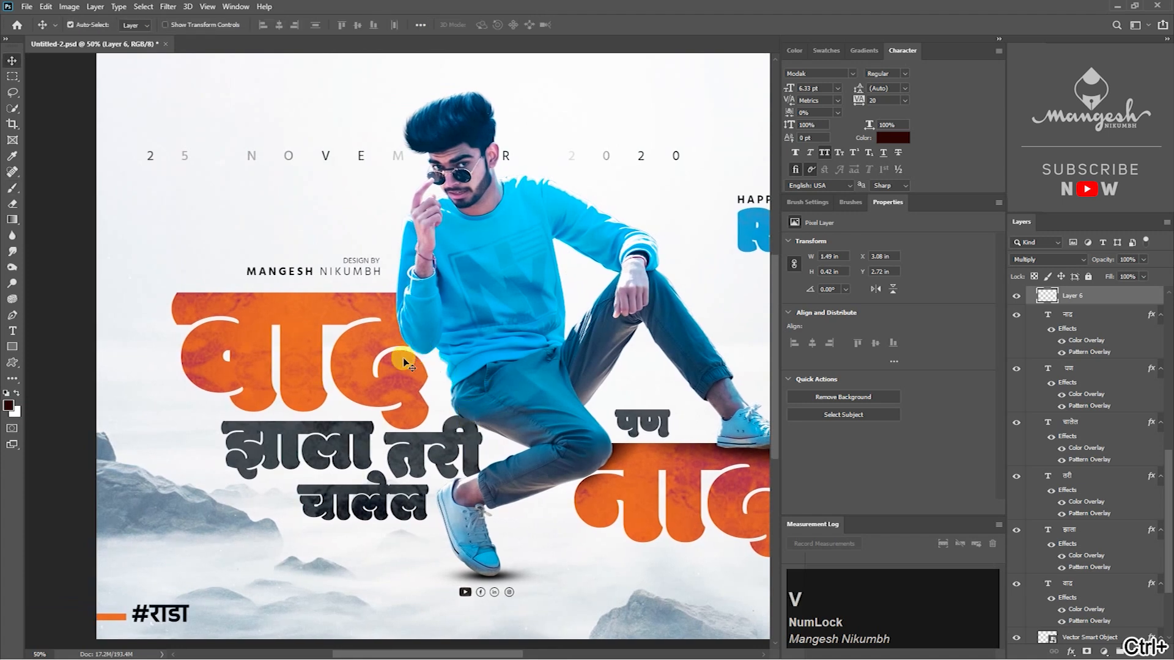
pyautogui.click(402, 357)
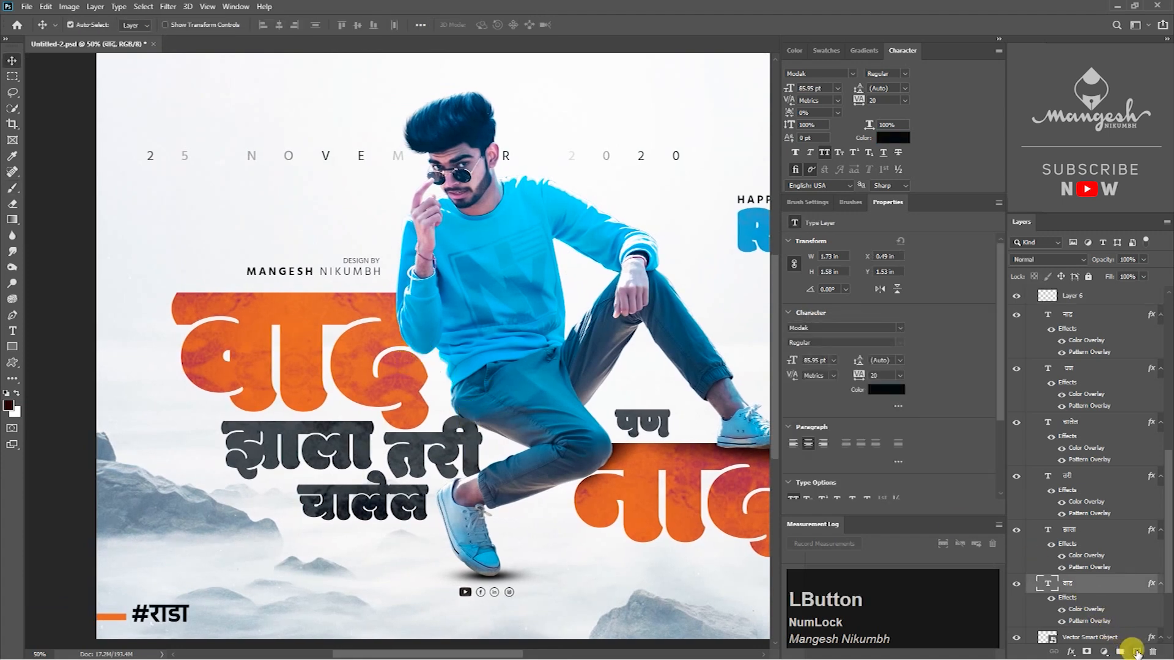
pyautogui.click(1136, 652)
pyautogui.keyDown('ctrl'); pyautogui.click(1048, 586); pyautogui.keyUp('ctrl')
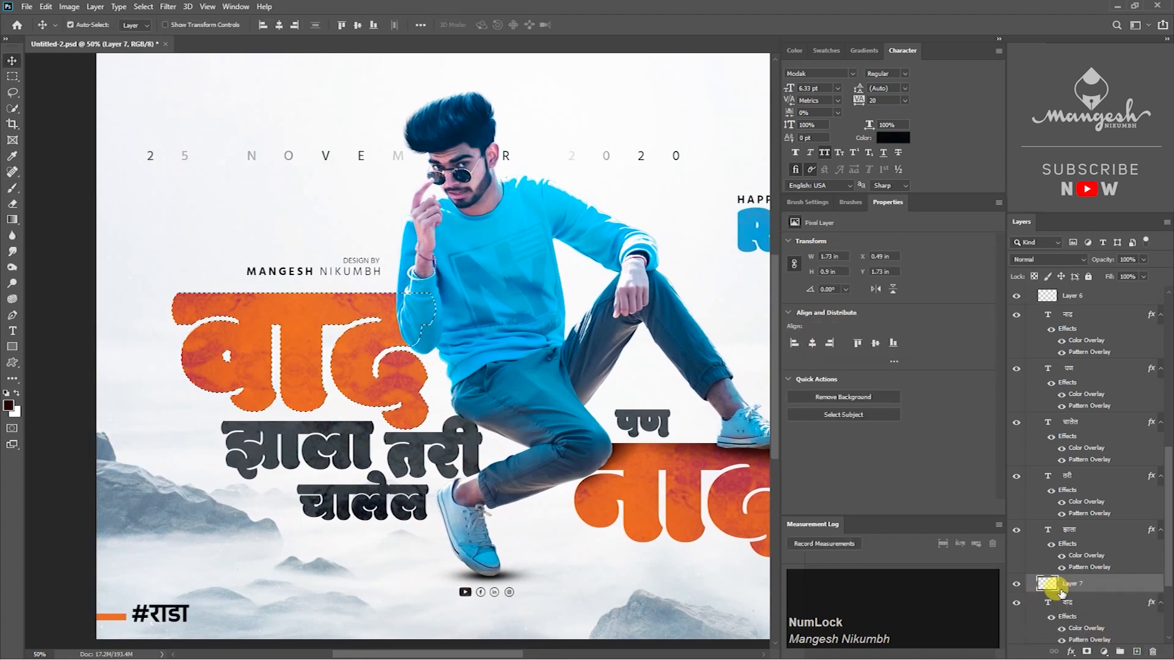
pyautogui.click(1047, 259)
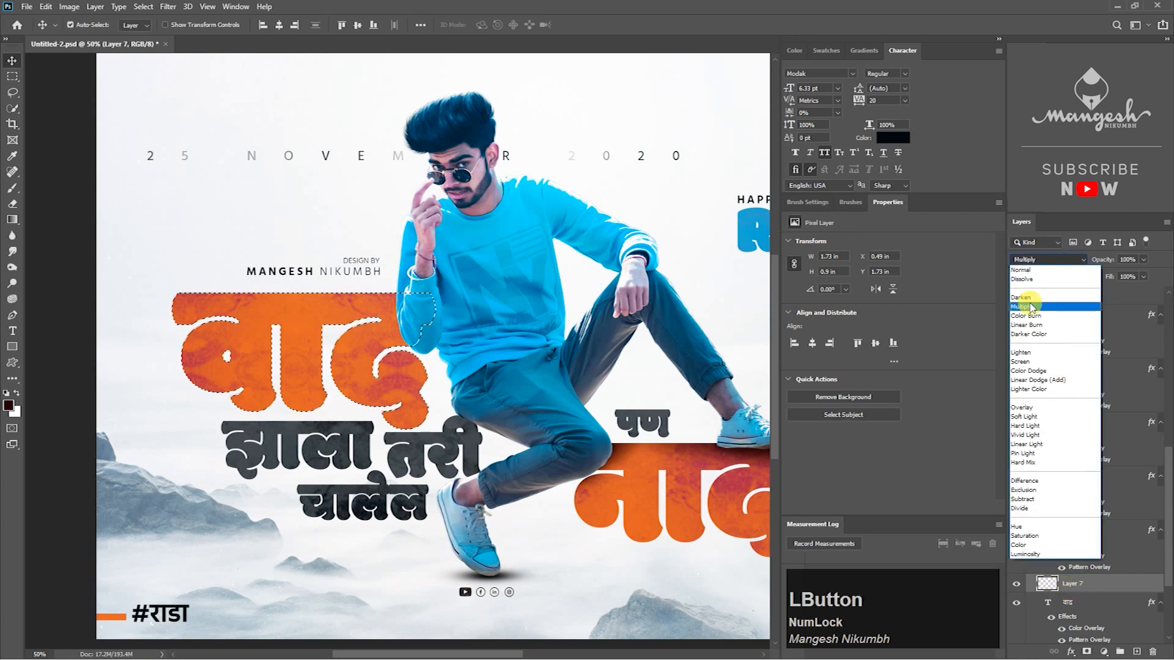
pyautogui.click(1032, 306)
# Step: Paint a soft dark shadow on the वाद lettering beside the man's sleeve with a 400 px brush, and deselect the lettering
pyautogui.hotkey('ctrl', '+')
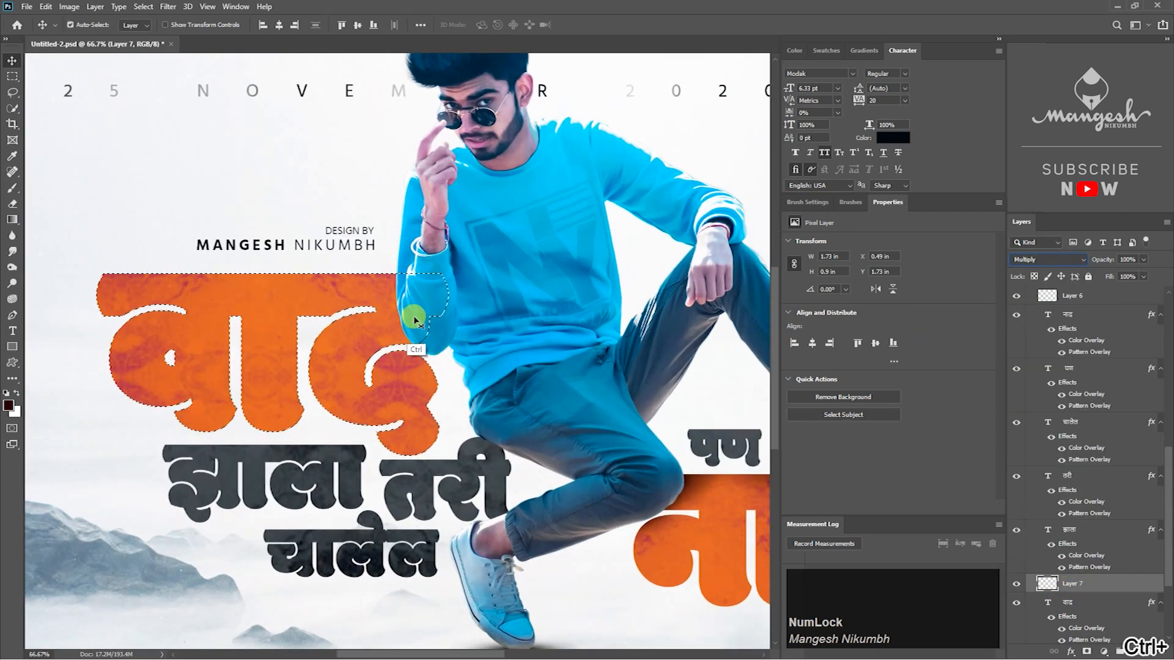
pyautogui.press('b')
pyautogui.hotkey('ctrl', '+')
pyautogui.moveTo(395, 275)
pyautogui.mouseDown()
pyautogui.moveTo(410, 316)
pyautogui.moveTo(417, 238)
pyautogui.mouseUp()
pyautogui.press(']')
pyautogui.press(']')
pyautogui.press(']')
pyautogui.press(']')
pyautogui.press(']')
pyautogui.press(']')
pyautogui.press(']')
pyautogui.press(']')
pyautogui.press(']')
pyautogui.moveTo(431, 316)
pyautogui.mouseDown()
pyautogui.moveTo(361, 134)
pyautogui.moveTo(304, 217)
pyautogui.moveTo(296, 301)
pyautogui.moveTo(483, 300)
pyautogui.moveTo(369, 171)
pyautogui.mouseUp()
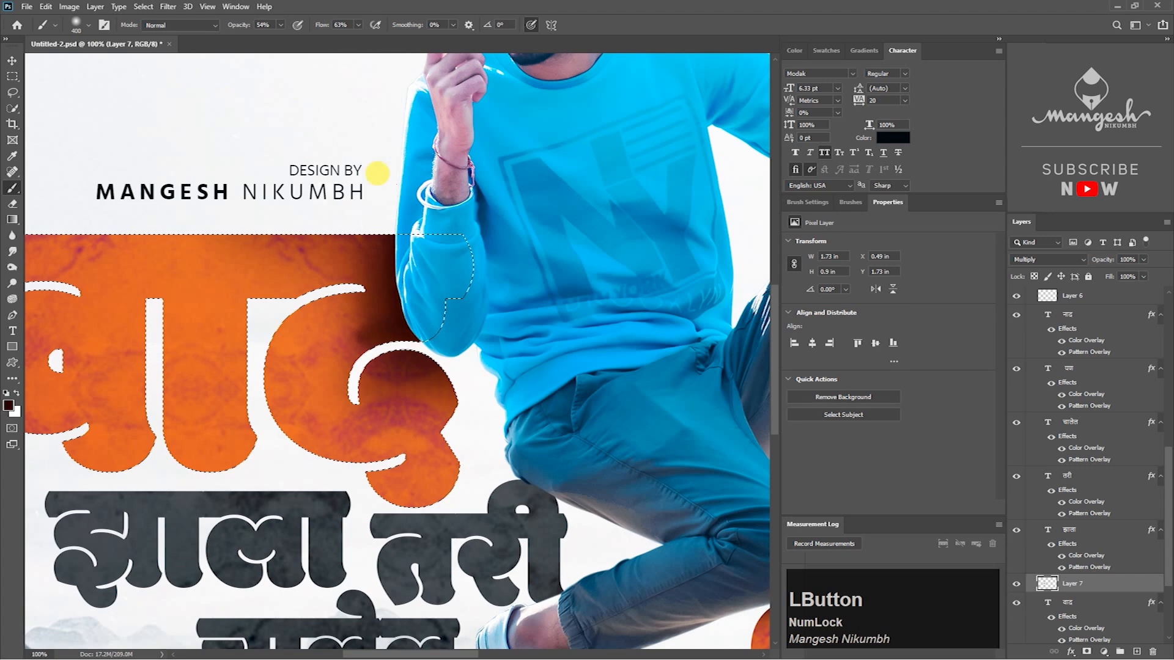
pyautogui.hotkey('ctrl', '-')
pyautogui.moveTo(550, 453); pyautogui.dragTo(531, 370)
pyautogui.hotkey('ctrl', 'd')
# Step: Add a new layer directly above the तरी text layer and load the तरी lettering as a selection
pyautogui.hotkey('ctrl', '-')
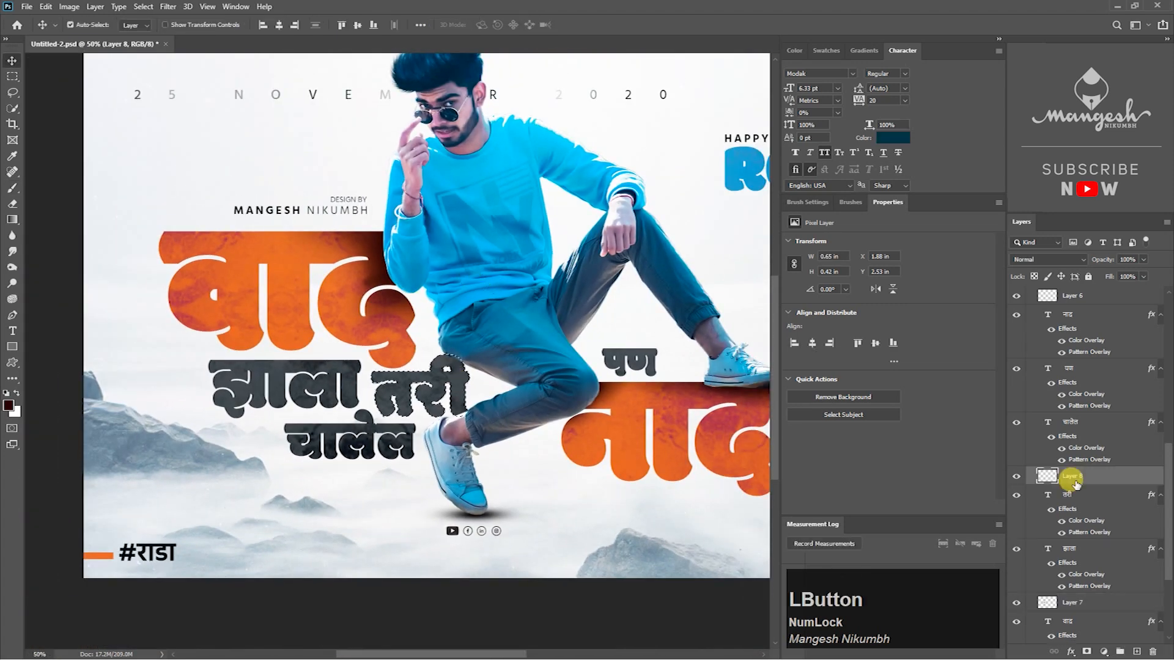
pyautogui.hotkey('ctrl', '=')
pyautogui.hotkey('ctrl', '=')
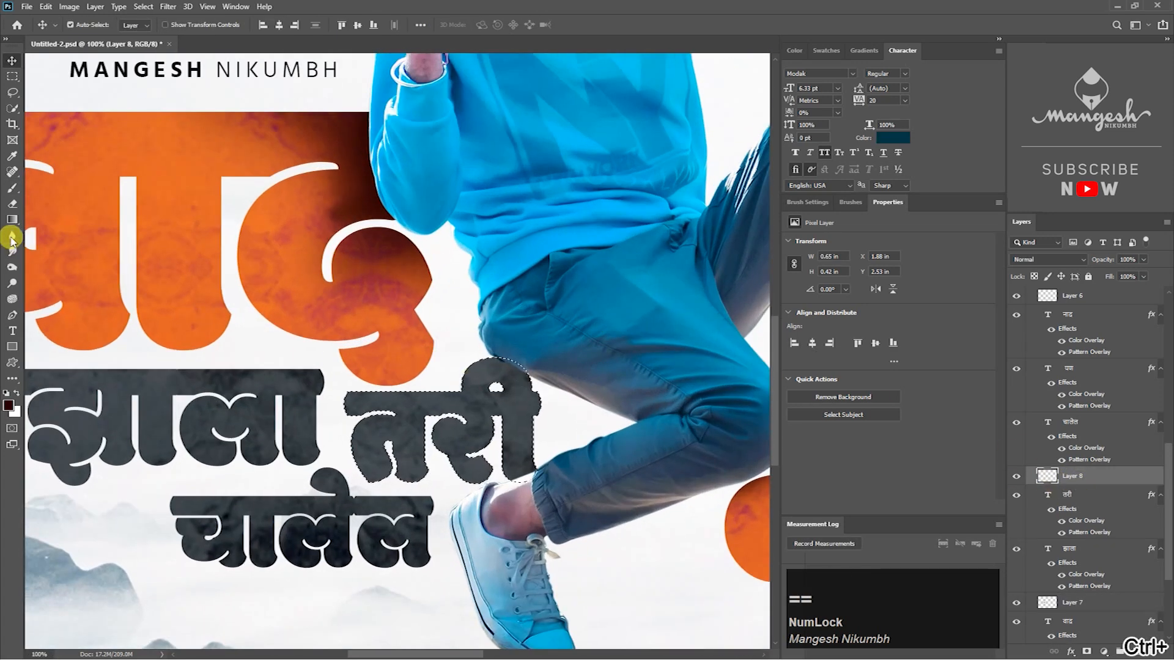